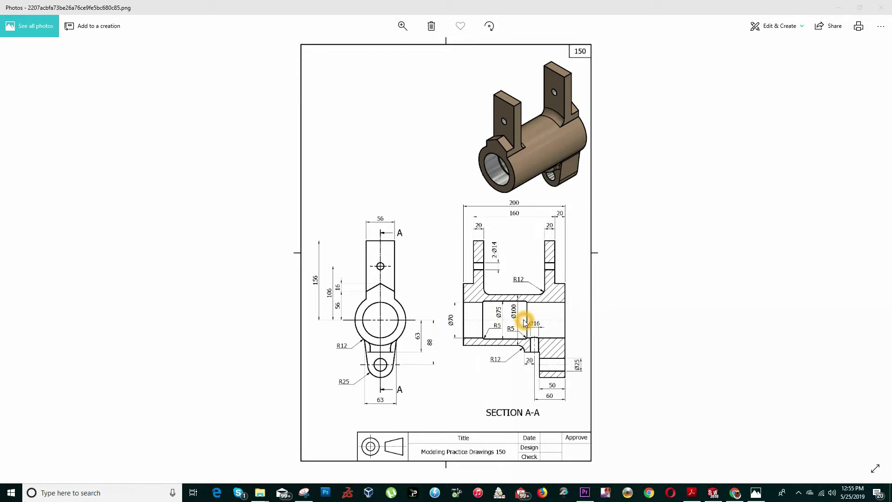
# Zoom into the bracket drawing in Photos and pan to the front view and Section A-A.
pyautogui.scroll(3, 525, 322)
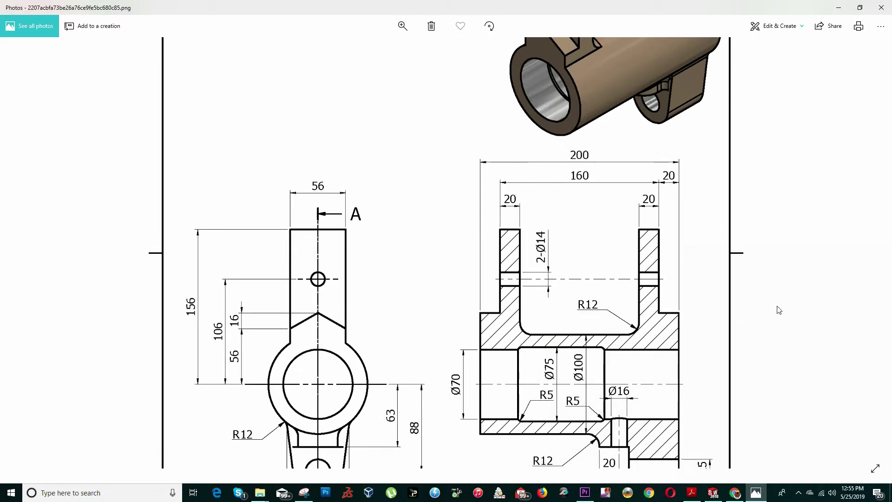
pyautogui.moveTo(759, 320)
pyautogui.mouseDown()
pyautogui.moveTo(725, 260)
pyautogui.moveTo(679, 218)
pyautogui.moveTo(663, 235)
pyautogui.mouseUp()
# Create a new part and start a sketch on the Right Plane.
pyautogui.hotkey('alt', 'Tab')
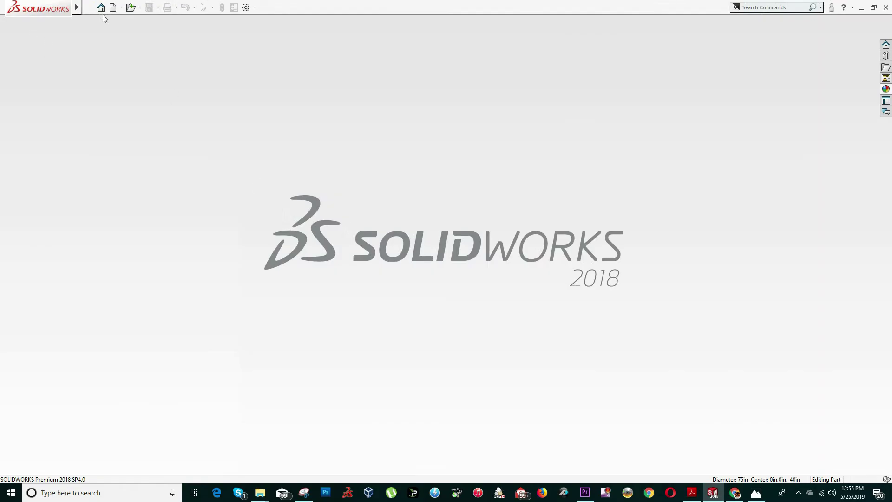
pyautogui.hotkey('ctrl', 'n')
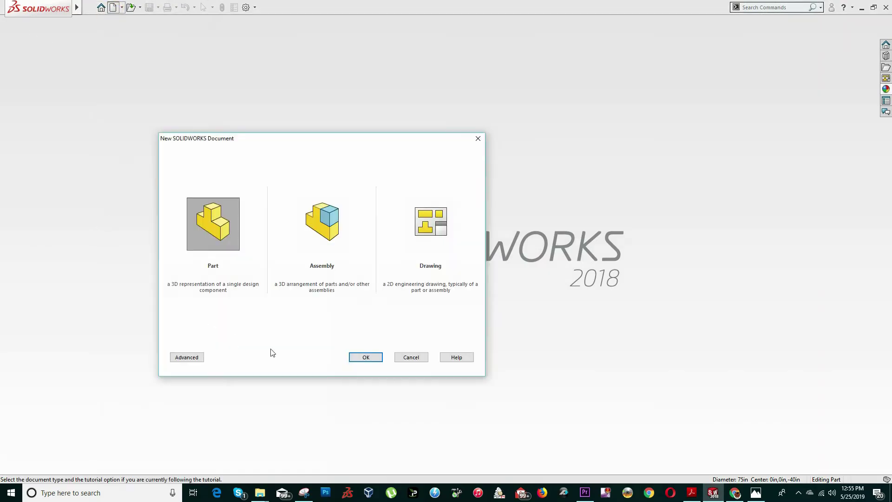
pyautogui.click(362, 357)
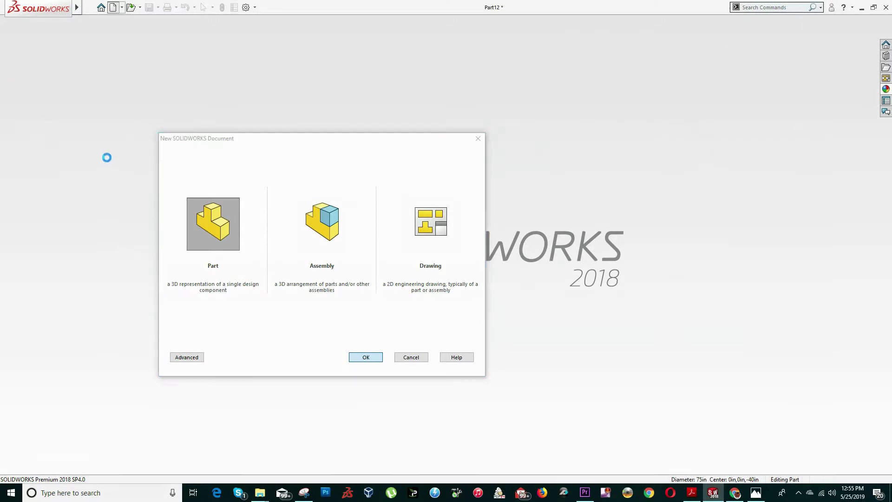
pyautogui.rightClick(47, 191)
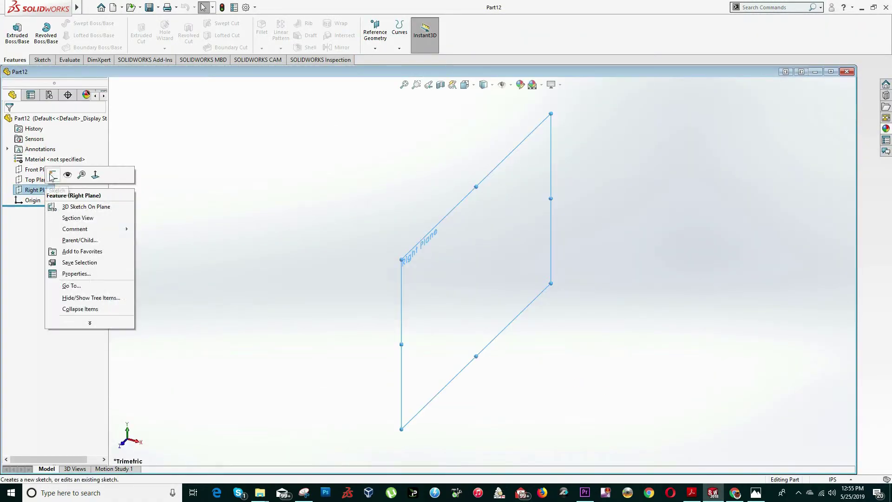
pyautogui.click(51, 173)
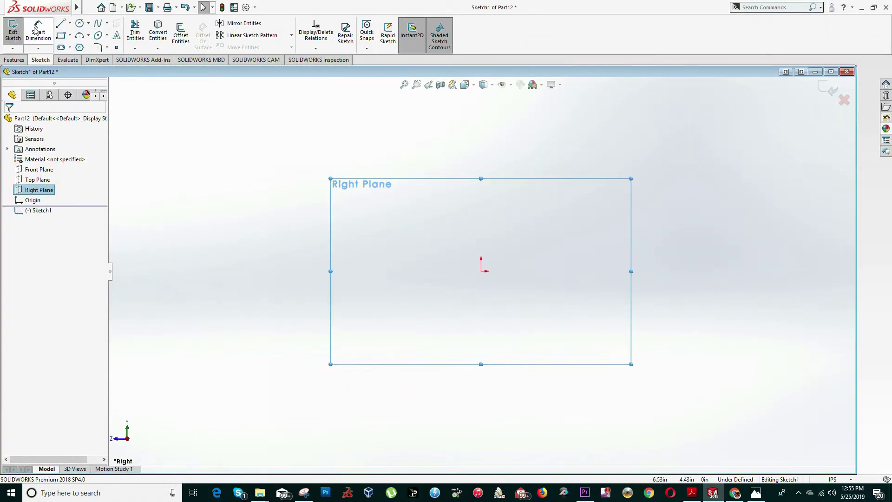
# Draw the stepped line outline with a rectangular notch along its bottom edge.
pyautogui.click(60, 23)
pyautogui.click(376, 242)
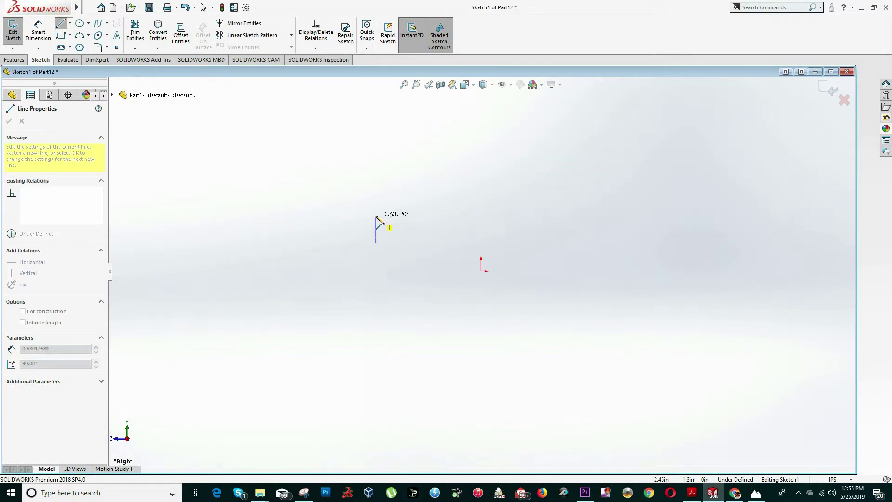
pyautogui.click(376, 214)
pyautogui.click(672, 213)
pyautogui.click(672, 242)
pyautogui.click(528, 242)
pyautogui.click(528, 231)
pyautogui.click(427, 231)
pyautogui.click(427, 242)
pyautogui.hotkey('alt', 'Tab')
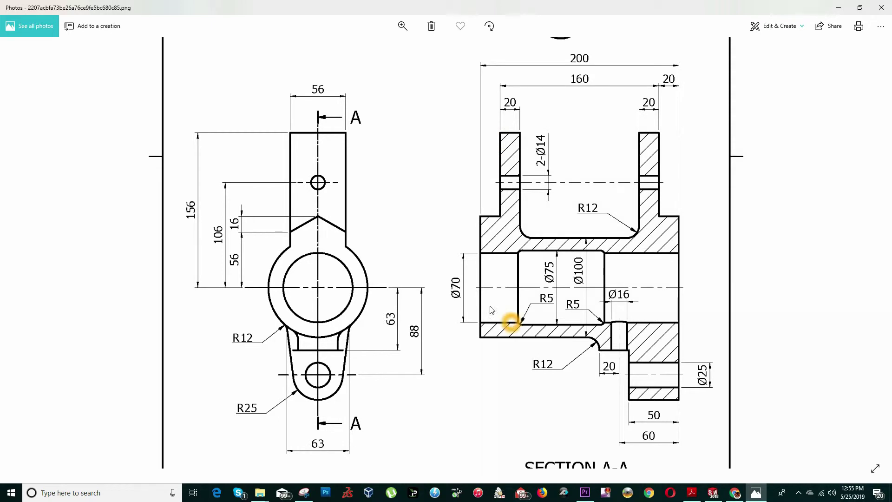
pyautogui.click(463, 296)
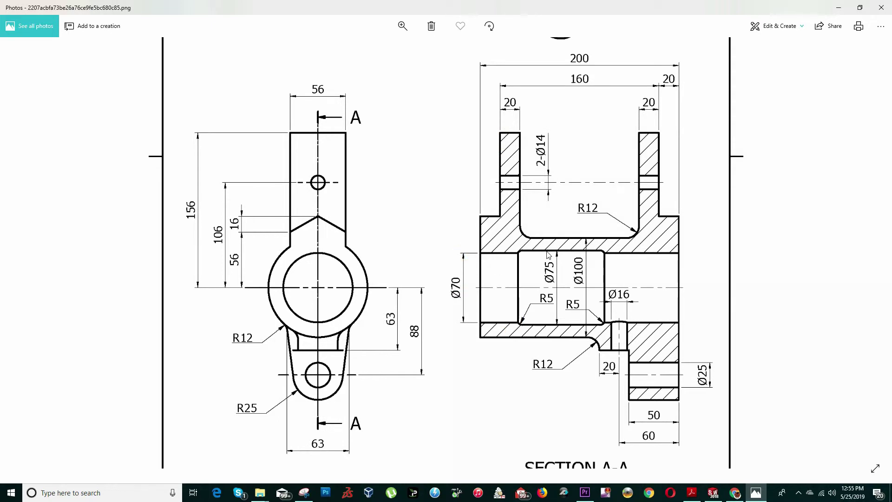
# Click through the reference bracket drawing in Photos.
pyautogui.click(548, 252)
pyautogui.click(558, 307)
pyautogui.click(582, 234)
pyautogui.click(583, 328)
pyautogui.click(520, 291)
pyautogui.click(606, 289)
pyautogui.click(606, 304)
pyautogui.click(513, 281)
pyautogui.click(543, 294)
# Close the outline at its starting corner and dimension the top edge 200.
pyautogui.hotkey('alt', 'Tab')
pyautogui.click(413, 241)
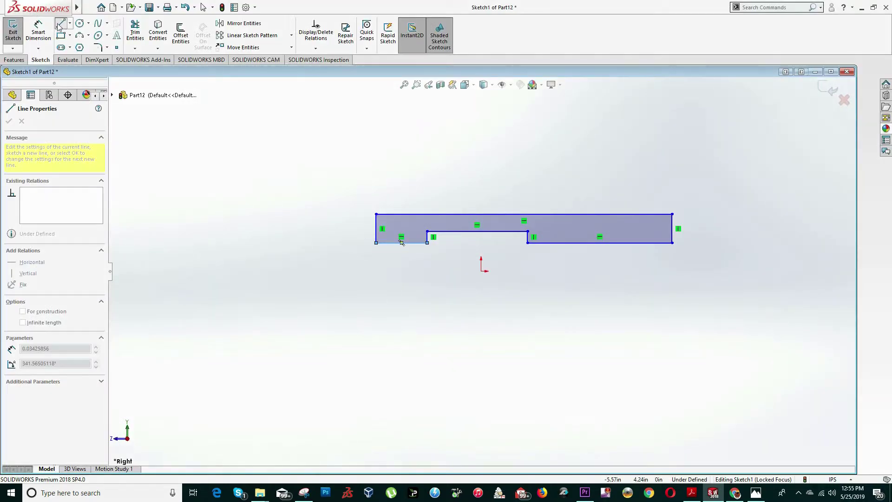
pyautogui.click(40, 33)
pyautogui.click(465, 230)
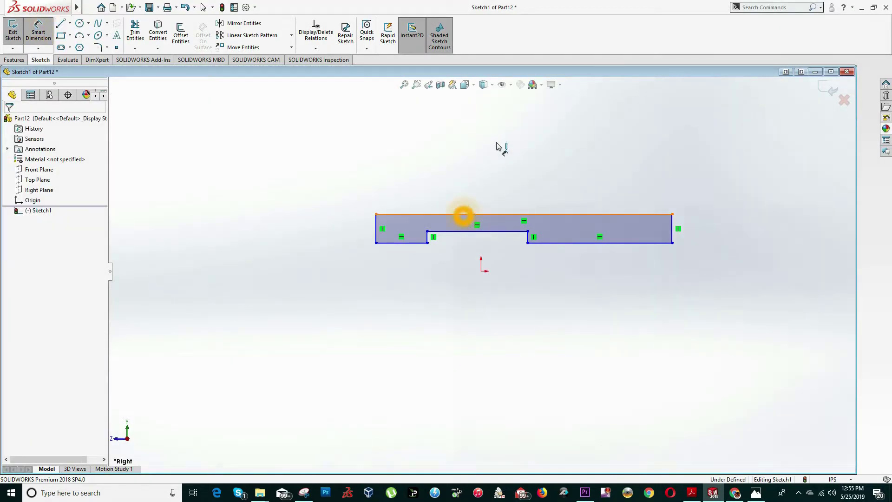
pyautogui.click(507, 120)
pyautogui.write('200')
pyautogui.press('Return')
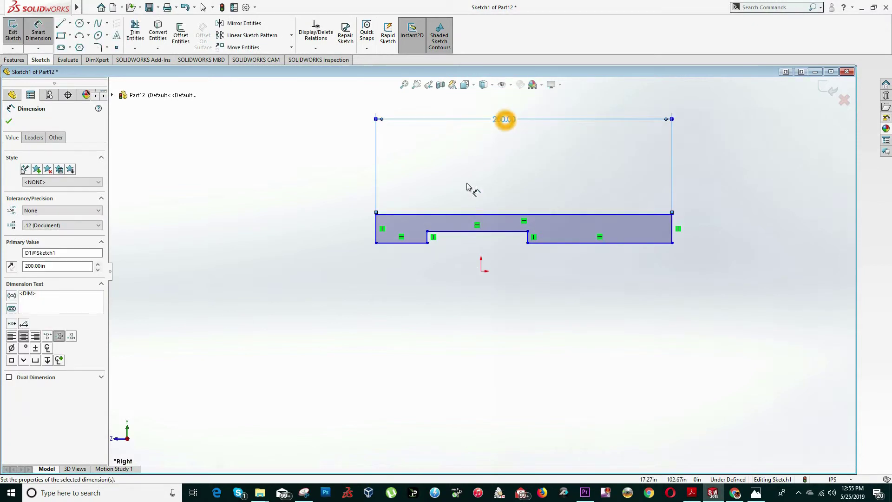
# Dimension the notch width 100 and the left step 40.
pyautogui.click(530, 238)
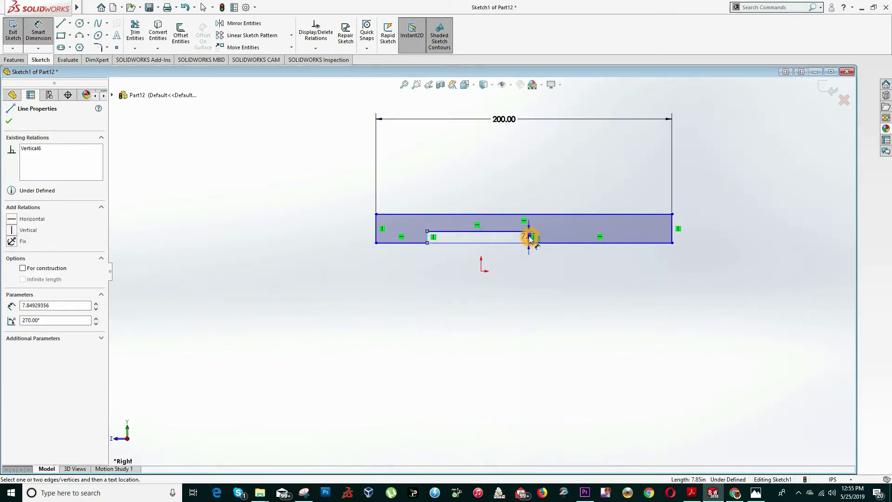
pyautogui.click(428, 237)
pyautogui.click(491, 290)
pyautogui.write('100')
pyautogui.press('Return')
pyautogui.click(409, 244)
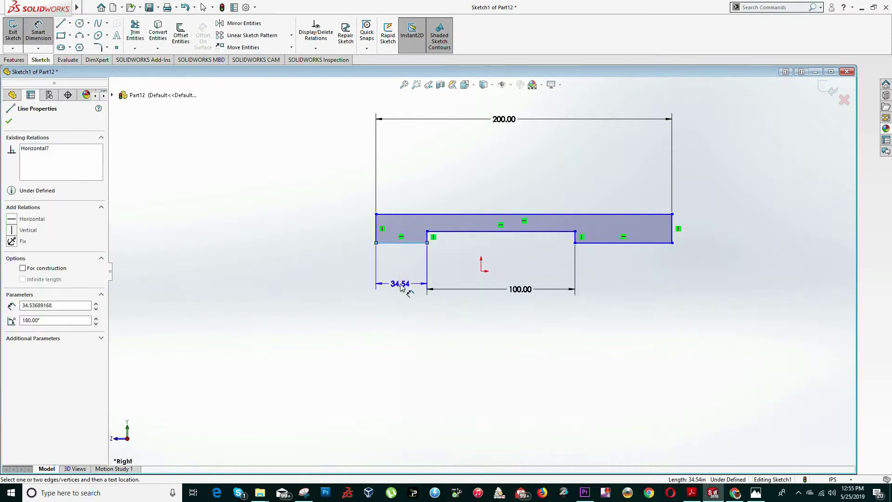
pyautogui.click(398, 284)
pyautogui.write('40')
pyautogui.press('Return')
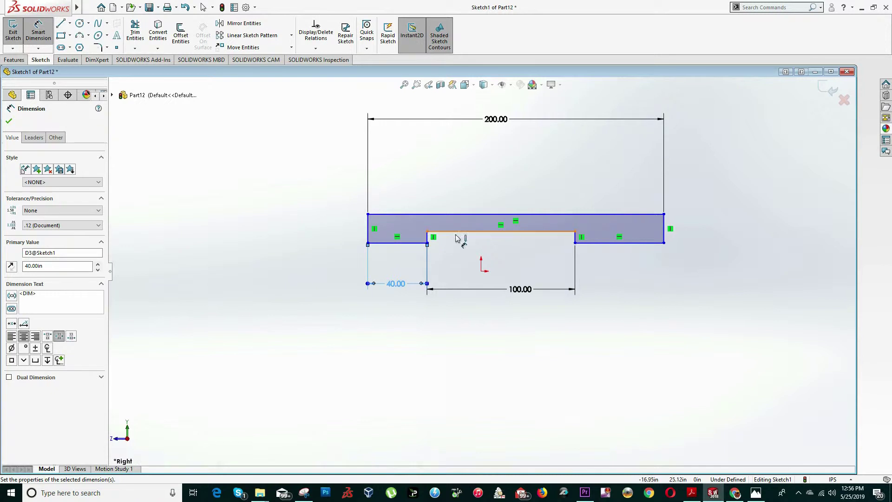
# Draw a construction centerline running below the profile from corner to corner.
pyautogui.click(38, 31)
pyautogui.click(69, 23)
pyautogui.click(79, 43)
pyautogui.click(368, 243)
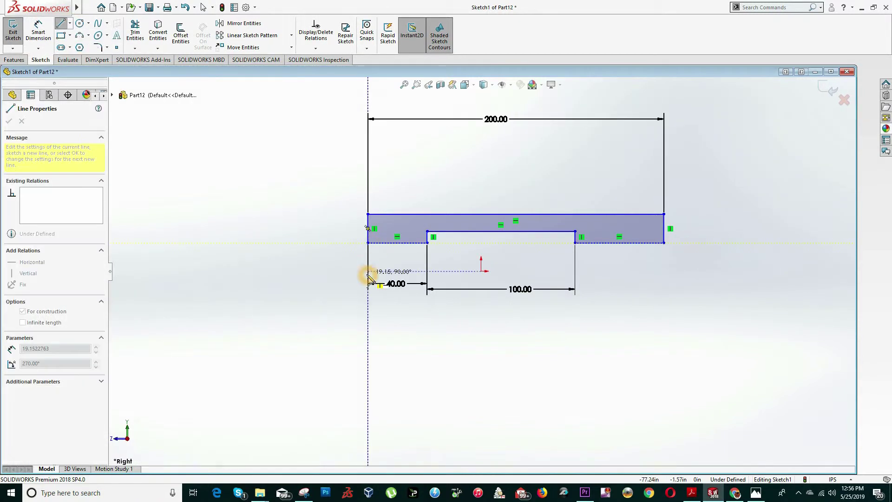
pyautogui.click(368, 271)
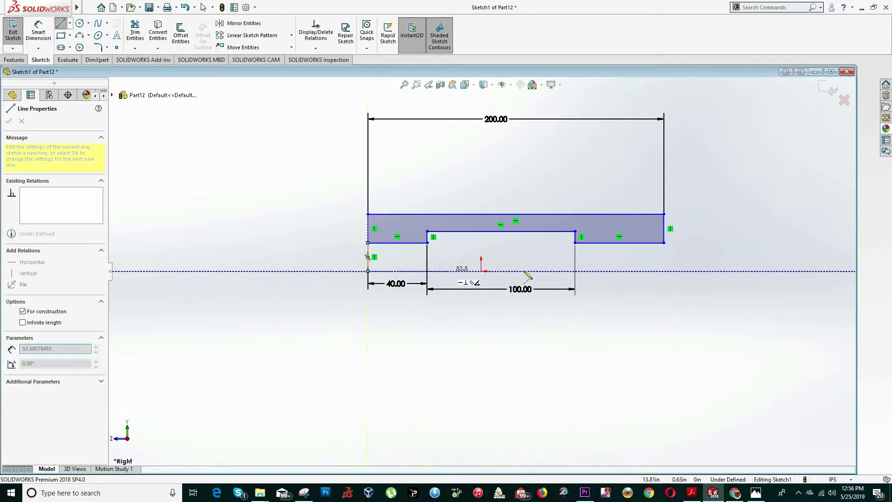
pyautogui.click(664, 271)
pyautogui.click(664, 243)
pyautogui.press('Escape')
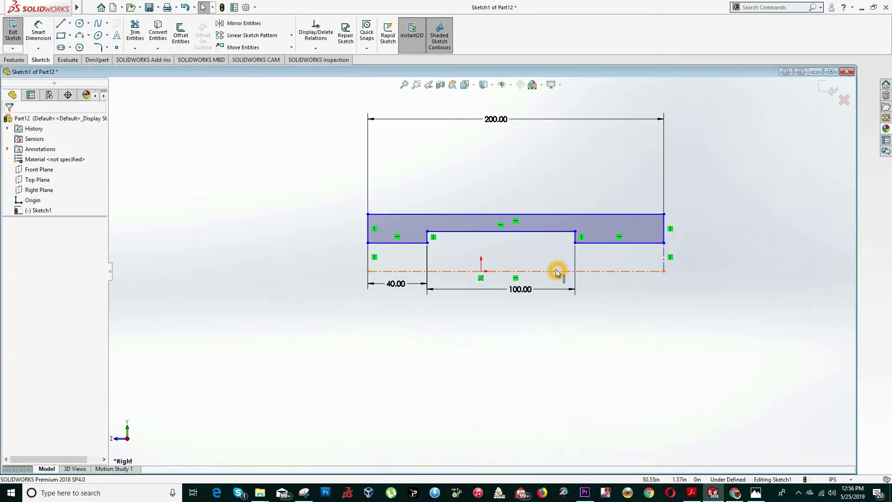
# Add a Midpoint relation between the origin and the horizontal centerline.
pyautogui.click(424, 228)
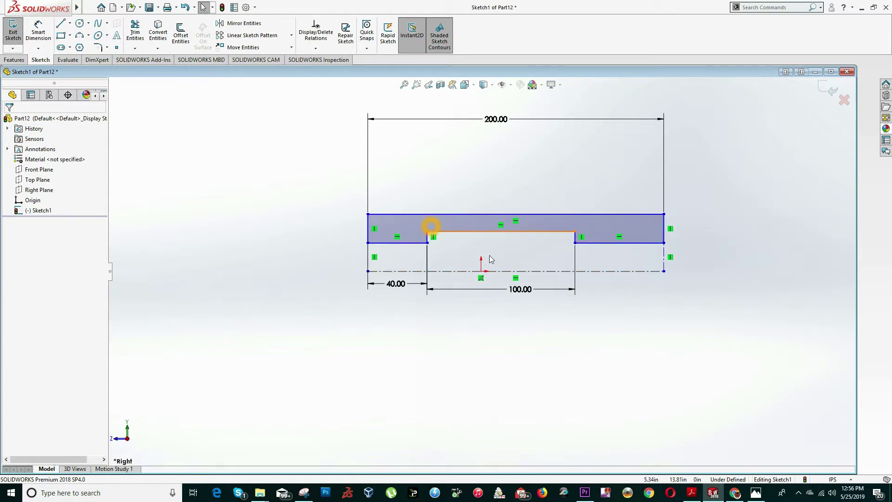
pyautogui.click(481, 271)
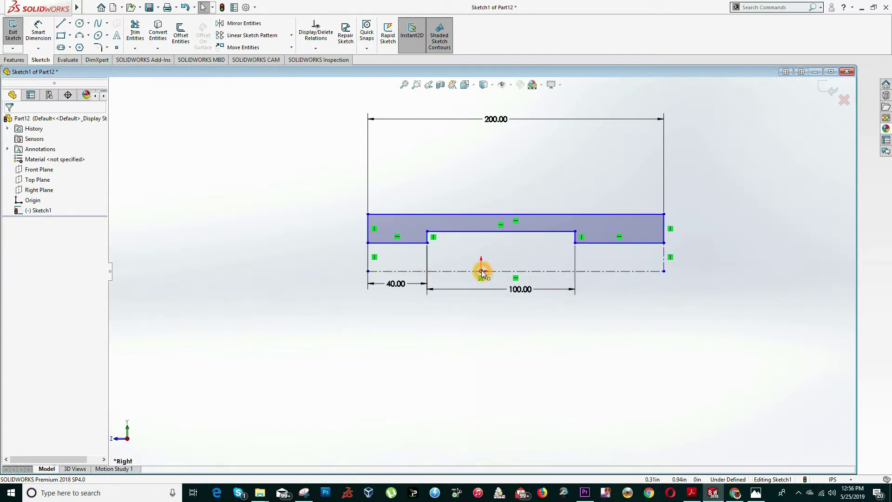
pyautogui.keyDown('ctrl'); pyautogui.click(535, 271); pyautogui.keyUp('ctrl')
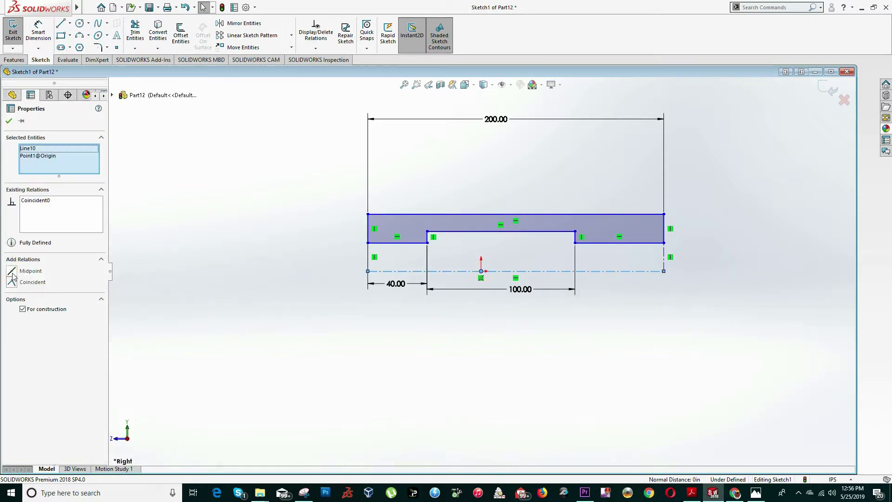
pyautogui.click(12, 273)
pyautogui.click(347, 254)
pyautogui.click(39, 32)
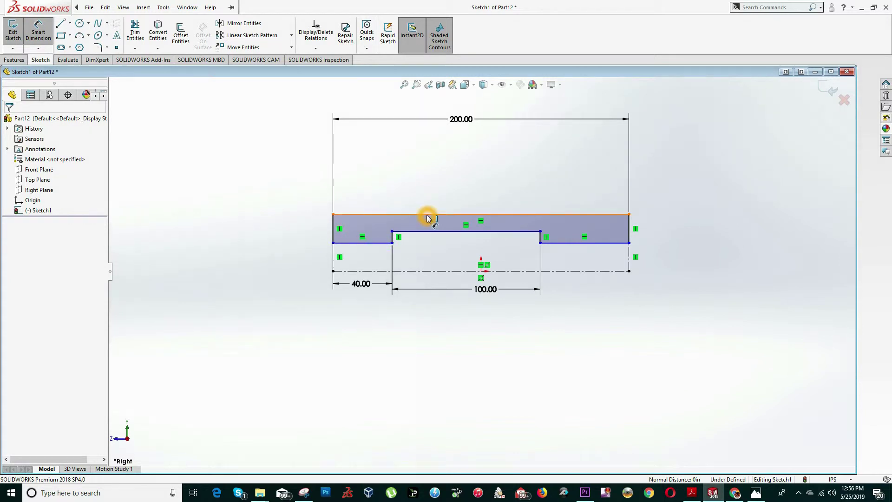
# Dimension the overall height 50 and the step height 35 from the centerline.
pyautogui.click(538, 217)
pyautogui.click(535, 271)
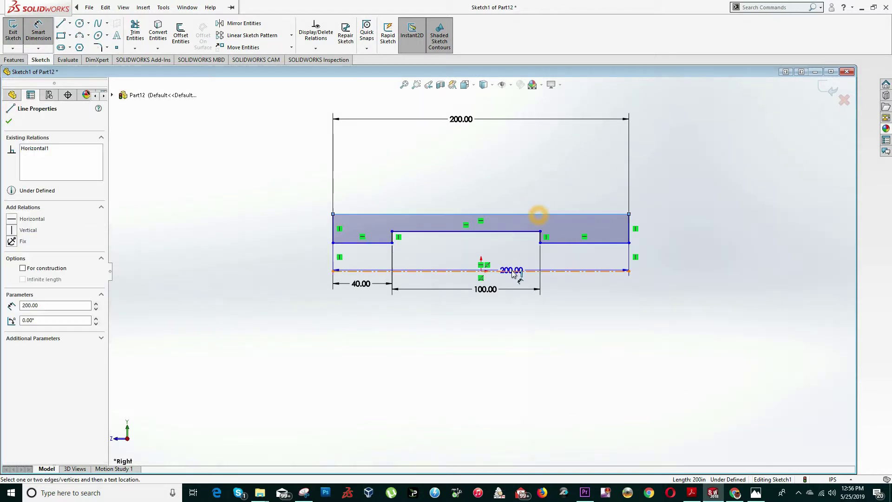
pyautogui.click(253, 251)
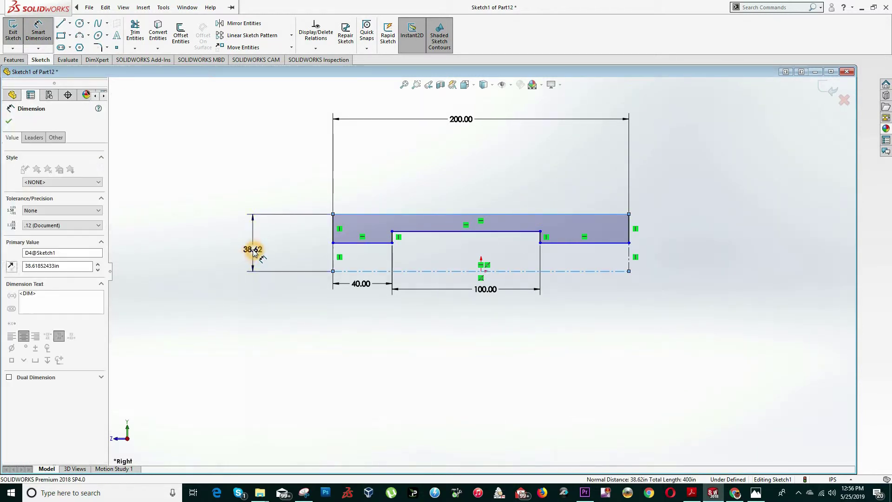
pyautogui.write('50')
pyautogui.press('Return')
pyautogui.click(251, 250)
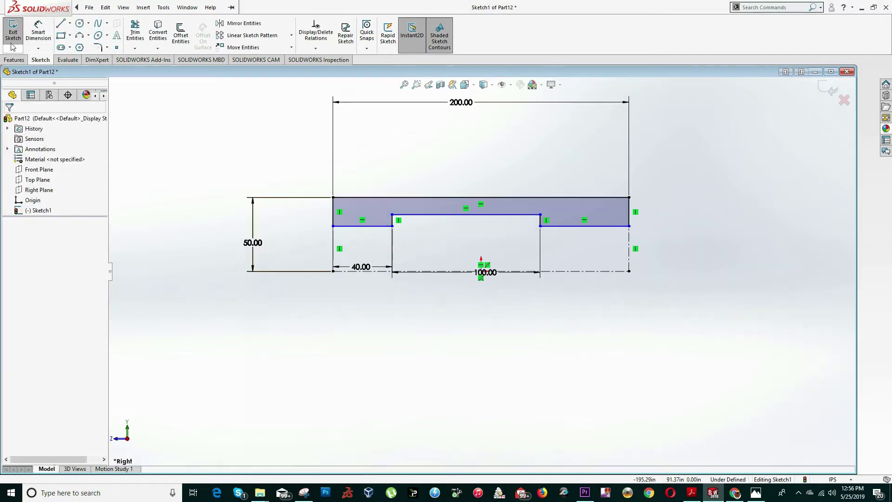
pyautogui.click(380, 228)
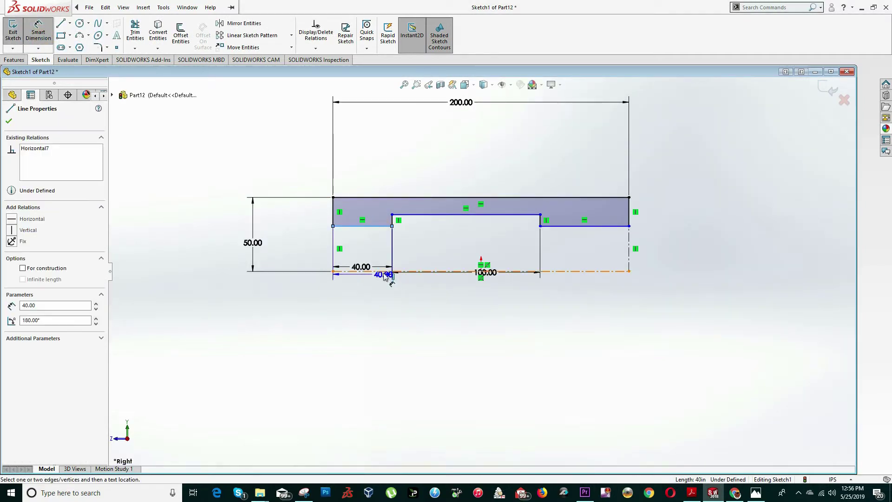
pyautogui.click(390, 271)
pyautogui.click(294, 260)
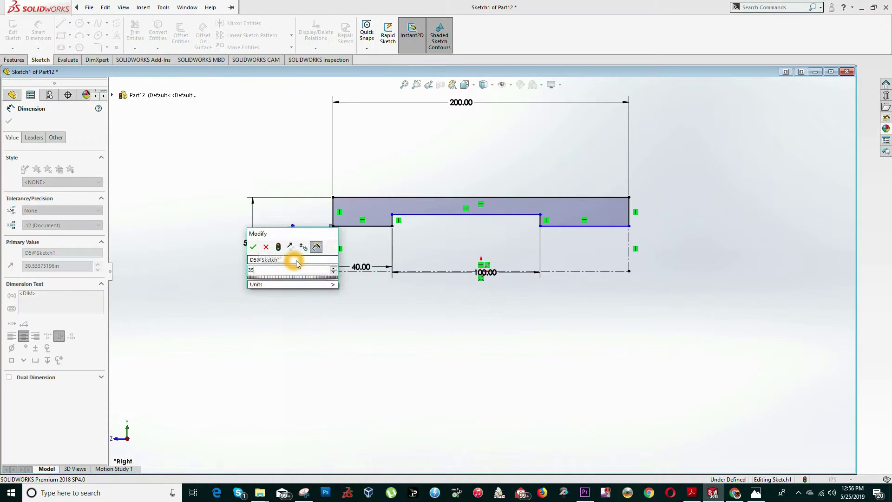
pyautogui.write('35')
pyautogui.press('Return')
pyautogui.press('Escape')
# Dimension the notch top edge 37 from the centerline.
pyautogui.click(36, 32)
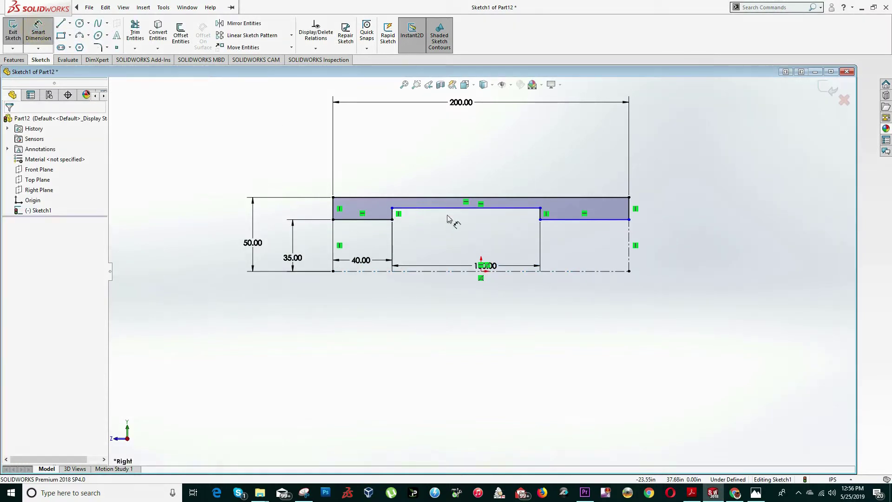
pyautogui.click(433, 209)
pyautogui.click(435, 271)
pyautogui.click(436, 243)
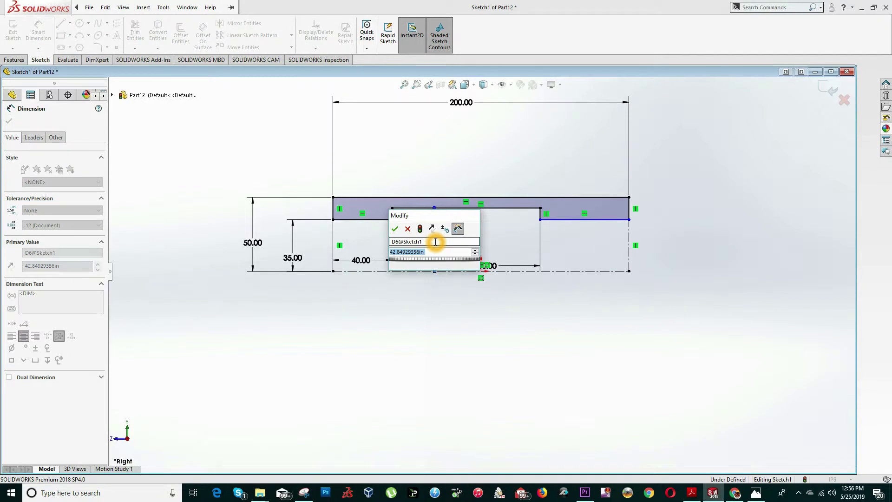
pyautogui.write('37')
pyautogui.press('Return')
pyautogui.press('Escape')
# Drag the right step's corner down and make the lower right and left edges collinear.
pyautogui.scroll(-3, 576, 234)
pyautogui.click(394, 225)
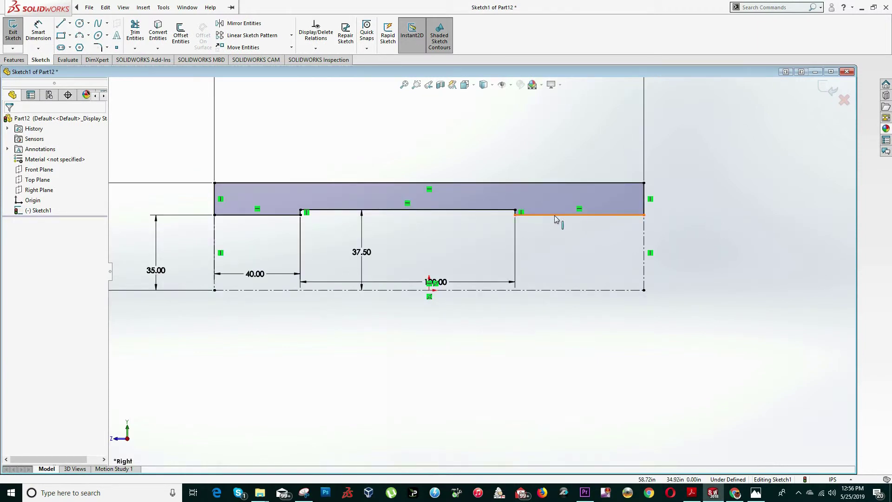
pyautogui.moveTo(644, 215); pyautogui.dragTo(553, 229)
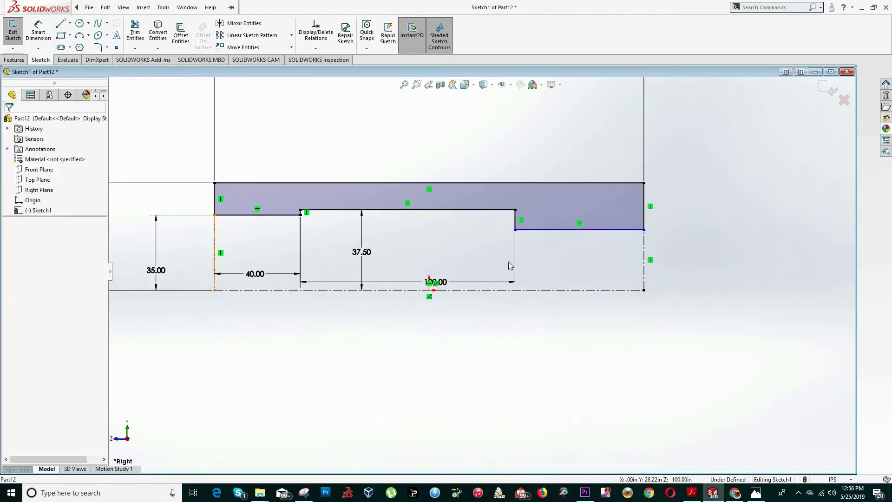
pyautogui.click(553, 230)
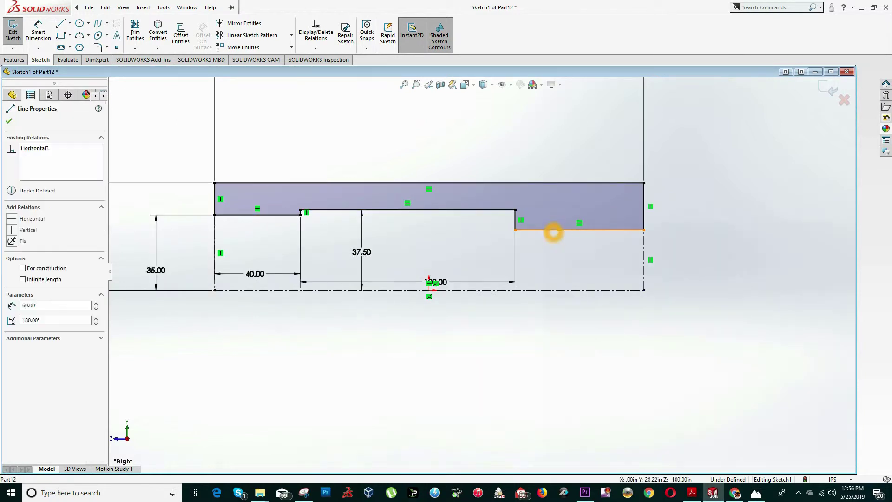
pyautogui.keyDown('ctrl'); pyautogui.click(278, 216); pyautogui.keyUp('ctrl')
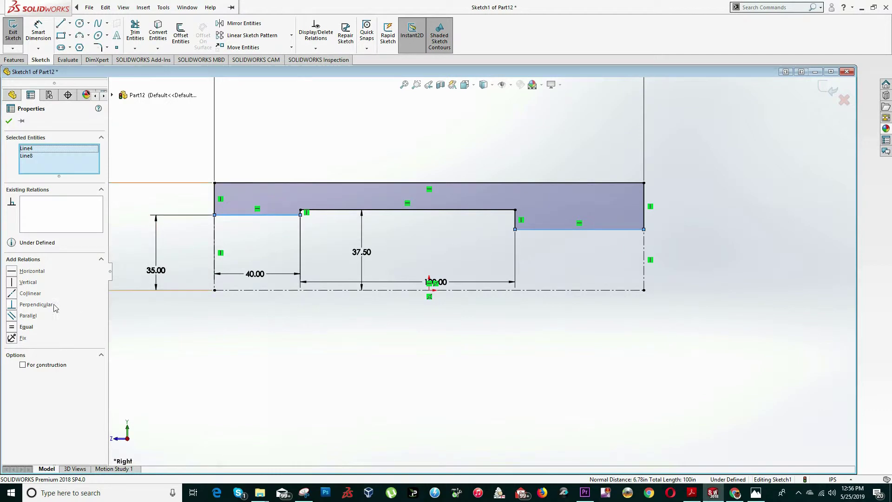
pyautogui.click(11, 294)
pyautogui.click(751, 214)
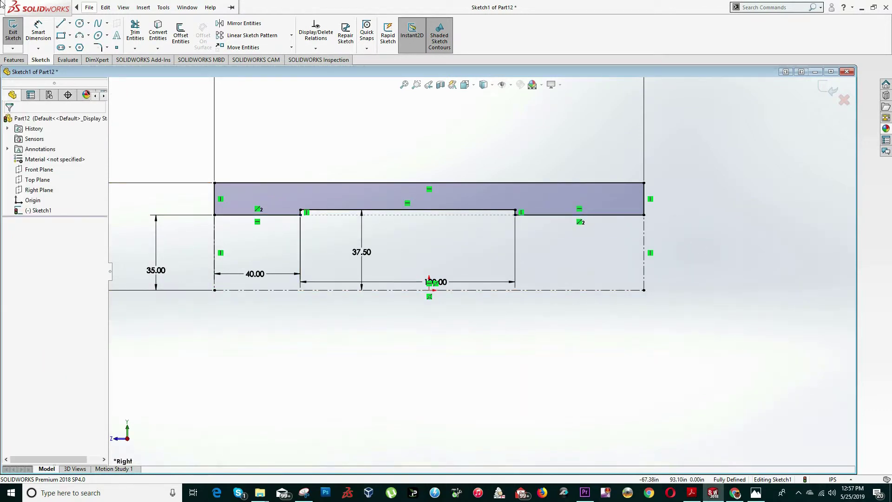
# Revolve the profile 360° about the bottom centerline to create Revolve1.
pyautogui.click(14, 59)
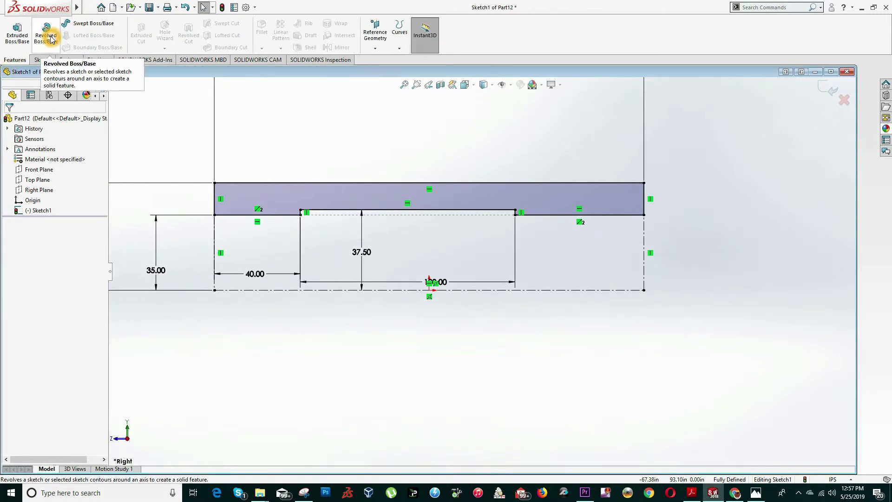
pyautogui.click(51, 39)
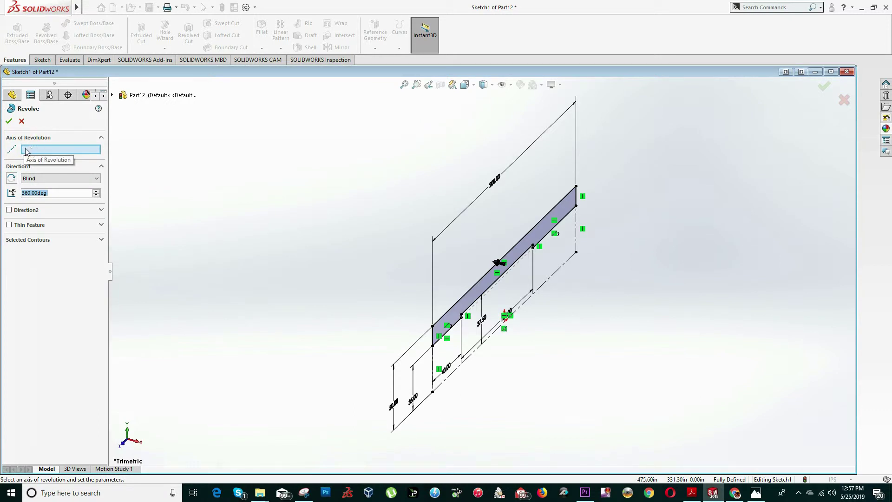
pyautogui.click(464, 363)
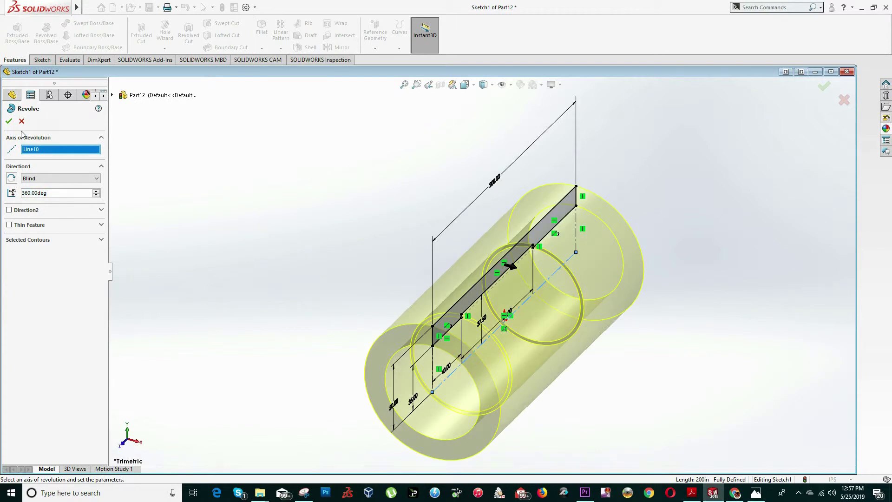
pyautogui.click(8, 122)
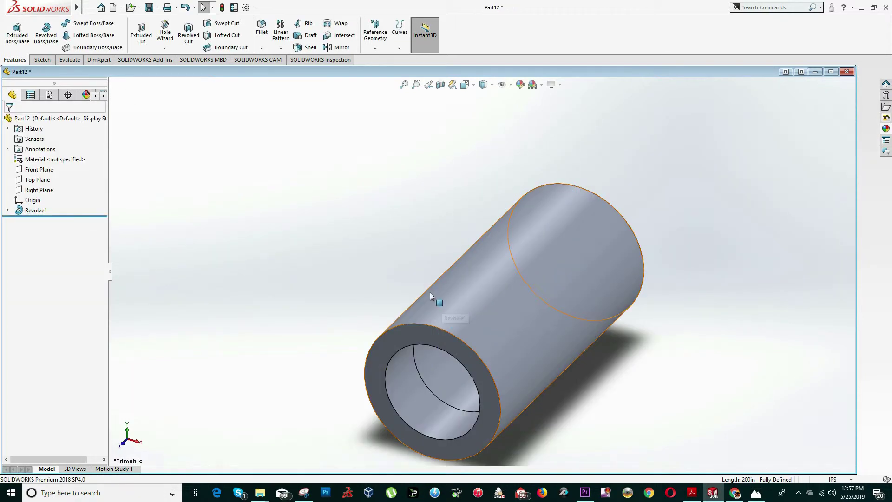
pyautogui.hotkey('alt', 'Tab')
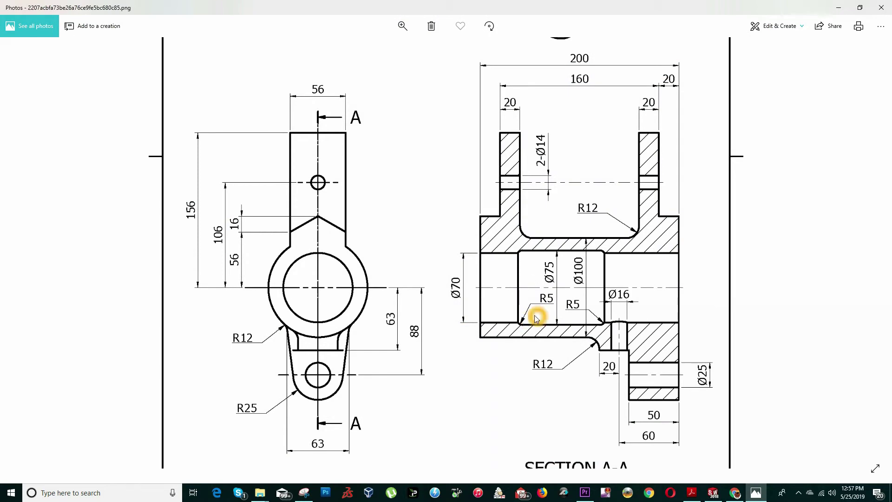
pyautogui.hotkey('alt', 'Tab')
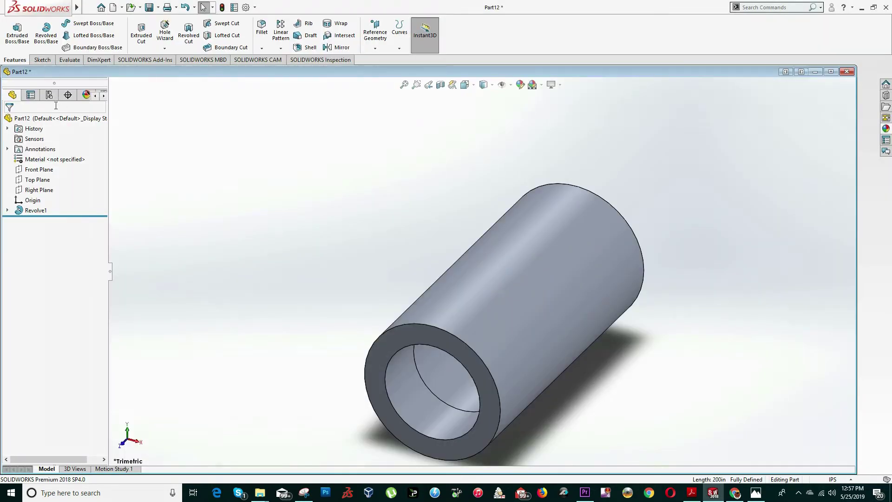
# Start a fillet with a 5.00in radius.
pyautogui.click(261, 31)
pyautogui.click(51, 309)
pyautogui.write('5')
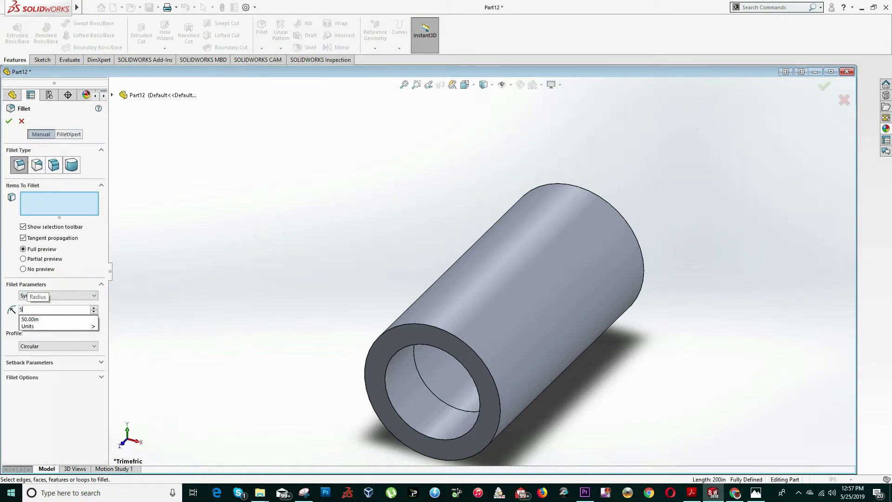
pyautogui.click(66, 393)
# Apply the fillet to both inner circular edges of the tube, creating Fillet1.
pyautogui.scroll(-3, 438, 382)
pyautogui.moveTo(438, 382); pyautogui.dragTo(494, 371, button='middle')
pyautogui.scroll(3, 467, 292)
pyautogui.scroll(3, 467, 292)
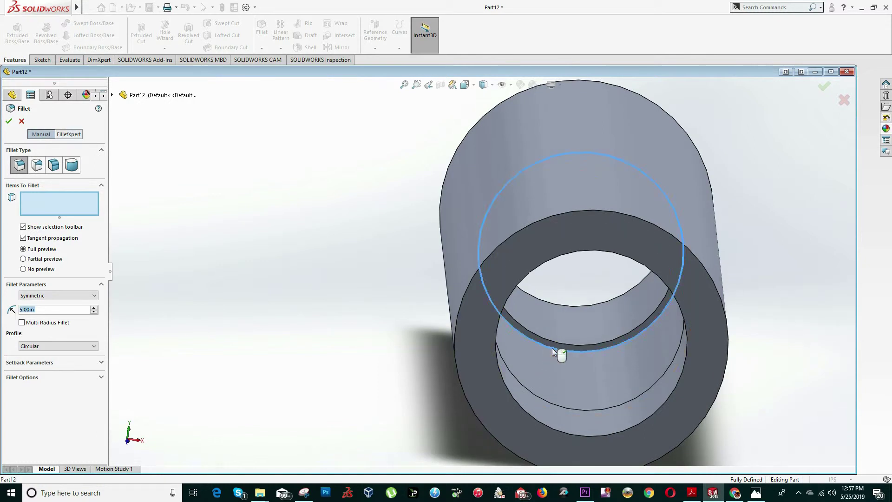
pyautogui.click(553, 350)
pyautogui.moveTo(553, 349); pyautogui.dragTo(610, 324, button='middle')
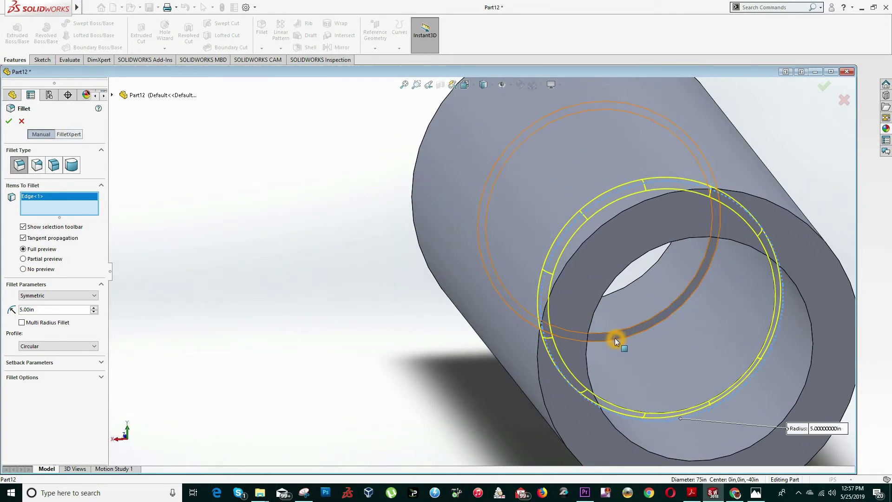
pyautogui.click(615, 342)
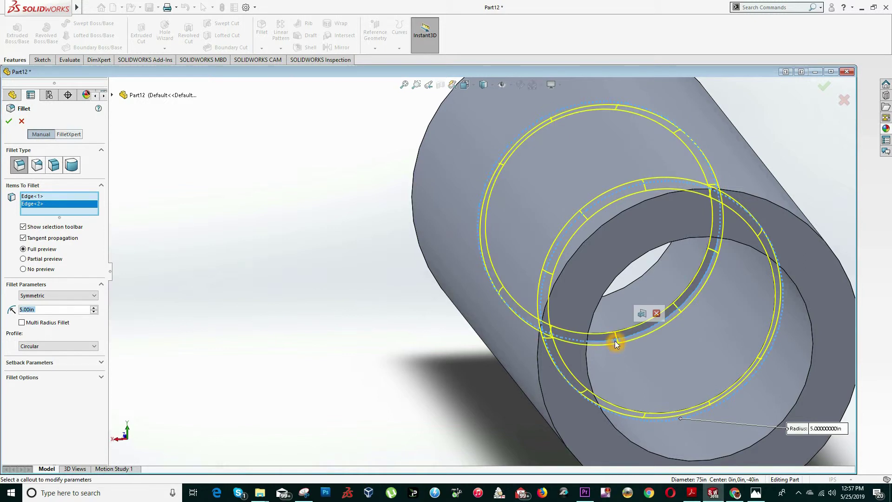
pyautogui.rightClick(331, 283)
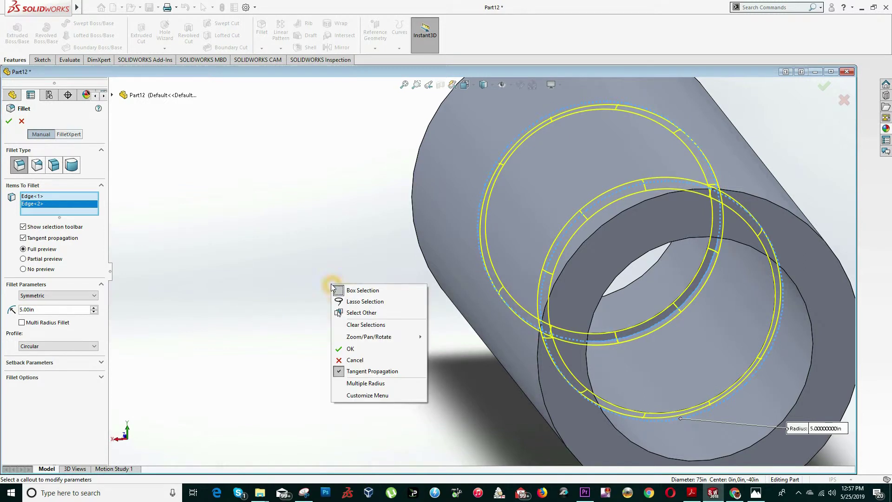
pyautogui.click(350, 347)
pyautogui.scroll(4, 571, 222)
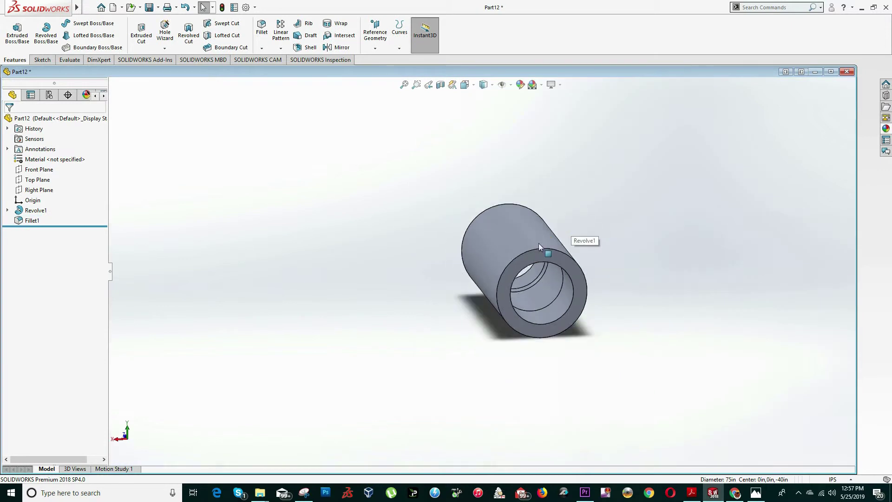
pyautogui.moveTo(536, 241); pyautogui.dragTo(594, 208, button='middle')
pyautogui.hotkey('alt', 'Tab')
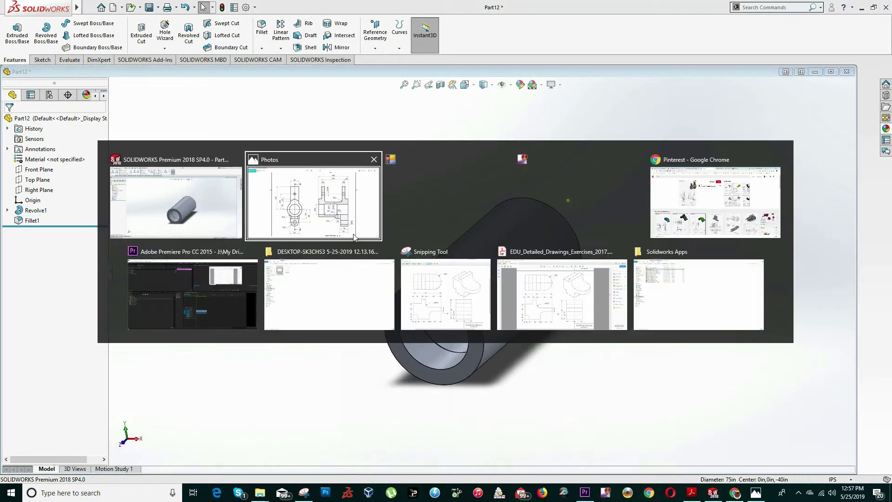
pyautogui.click(354, 237)
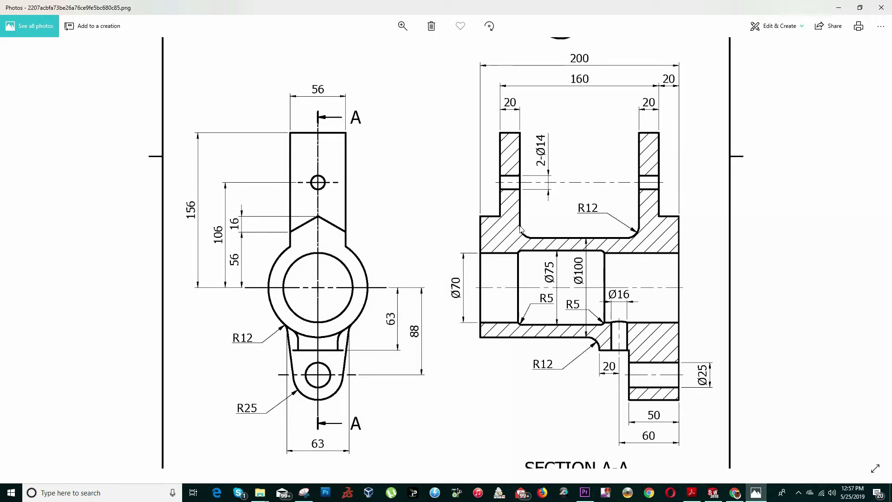
pyautogui.hotkey('alt', 'Tab')
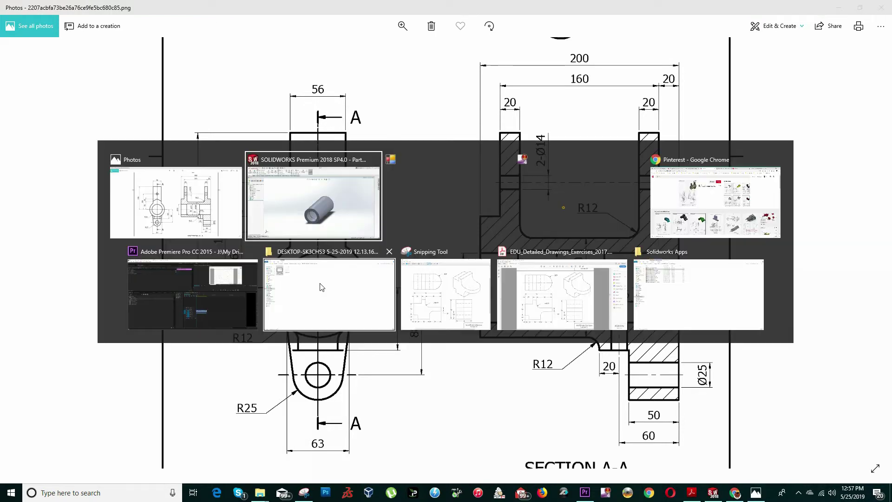
pyautogui.scroll(-5, 468, 288)
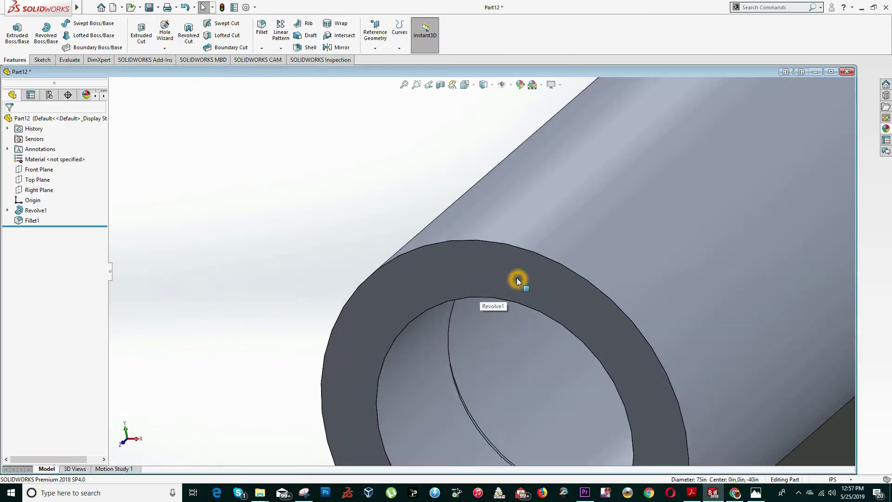
# Start a sketch on the tube's end face and view it from the Front.
pyautogui.rightClick(519, 272)
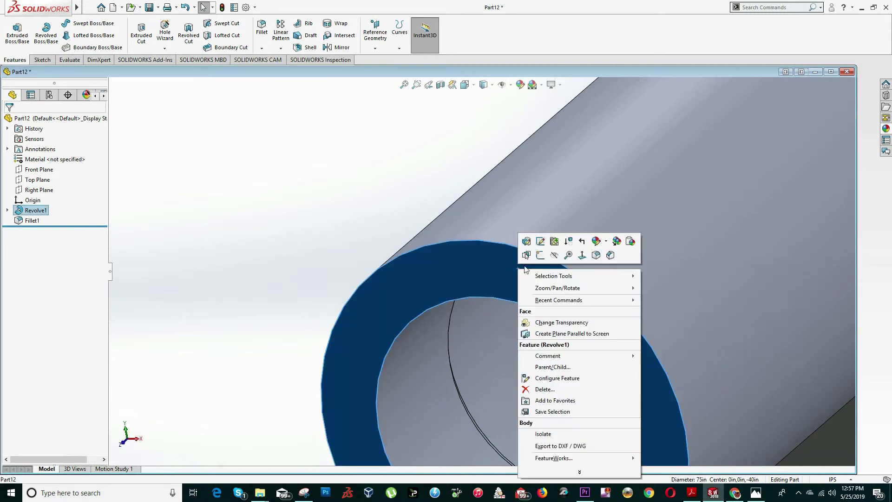
pyautogui.click(534, 255)
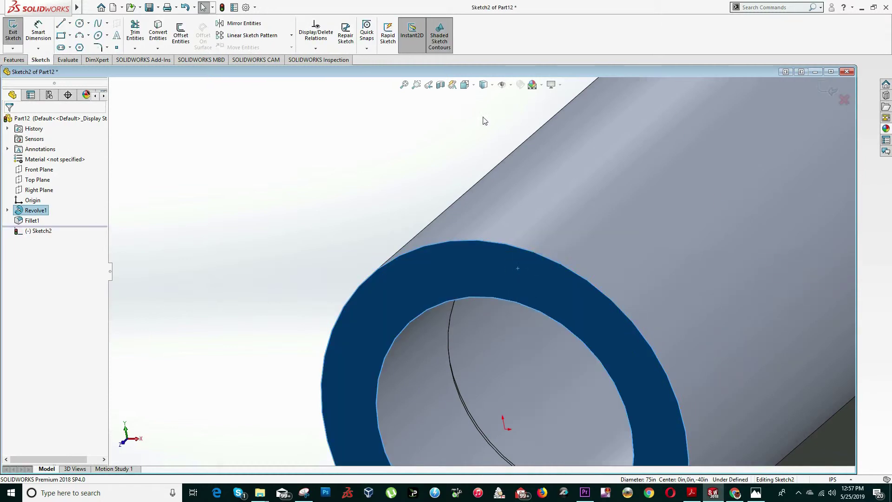
pyautogui.click(470, 86)
pyautogui.click(319, 322)
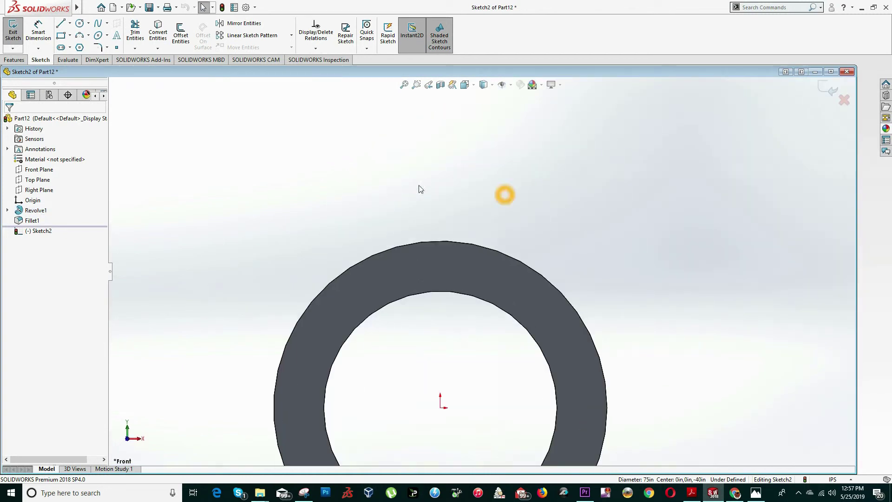
# Project the ring's outer circle into the sketch with Convert Entities.
pyautogui.click(428, 246)
pyautogui.click(425, 244)
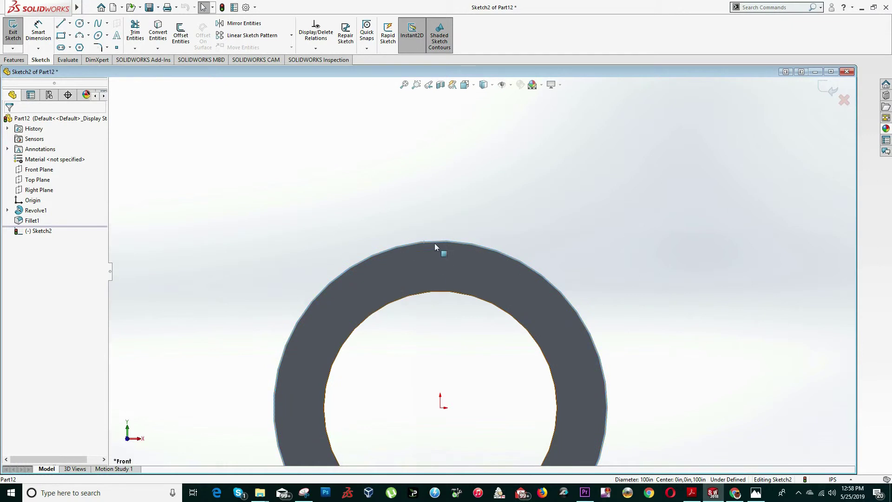
pyautogui.click(189, 22)
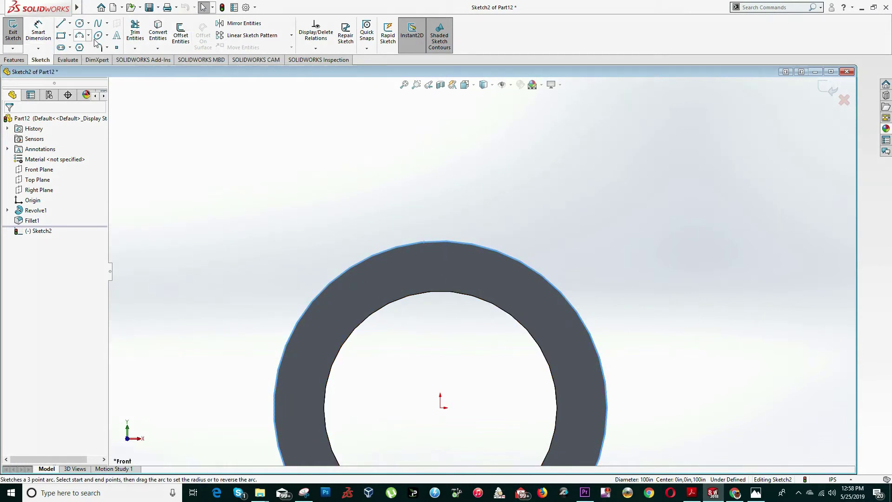
pyautogui.click(166, 42)
pyautogui.scroll(1, 479, 242)
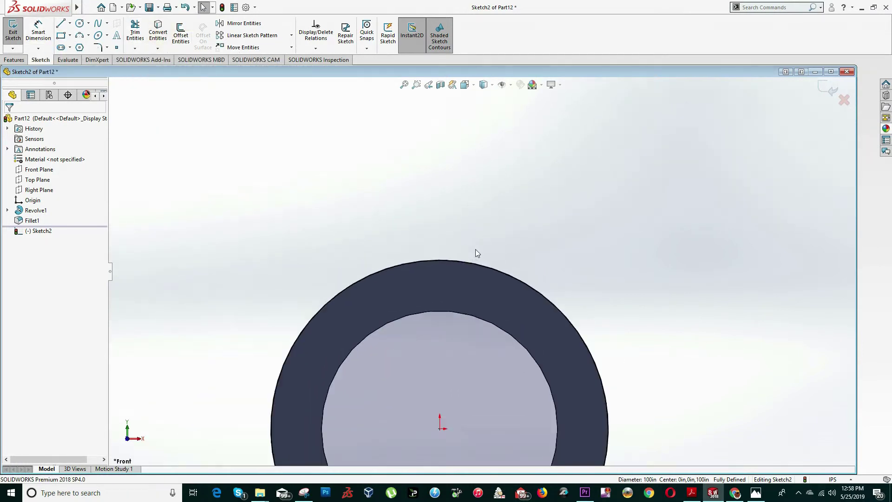
pyautogui.scroll(-2, 480, 285)
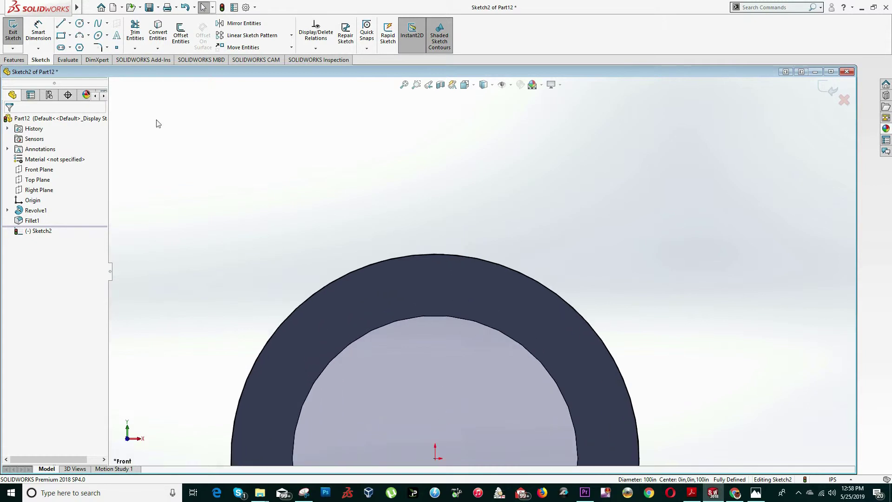
# Draw a vertical construction centerline from the origin up to the outer circle.
pyautogui.click(61, 36)
pyautogui.click(367, 110)
pyautogui.press('Escape')
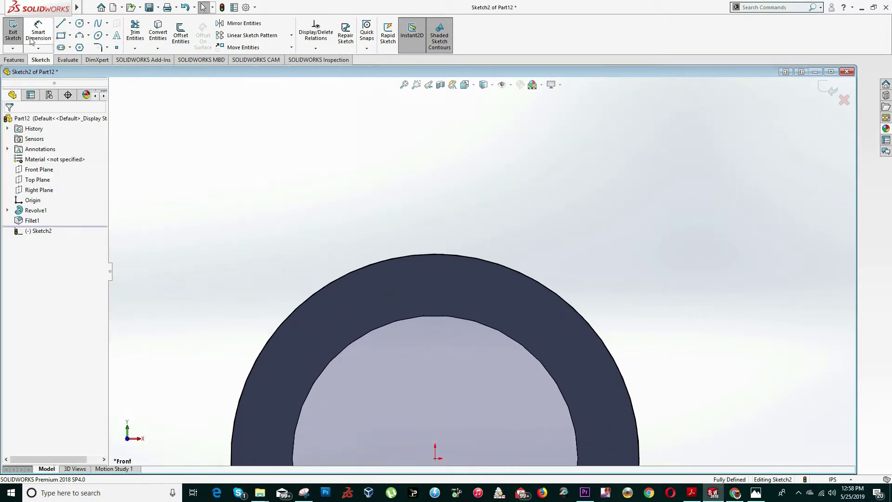
pyautogui.click(116, 48)
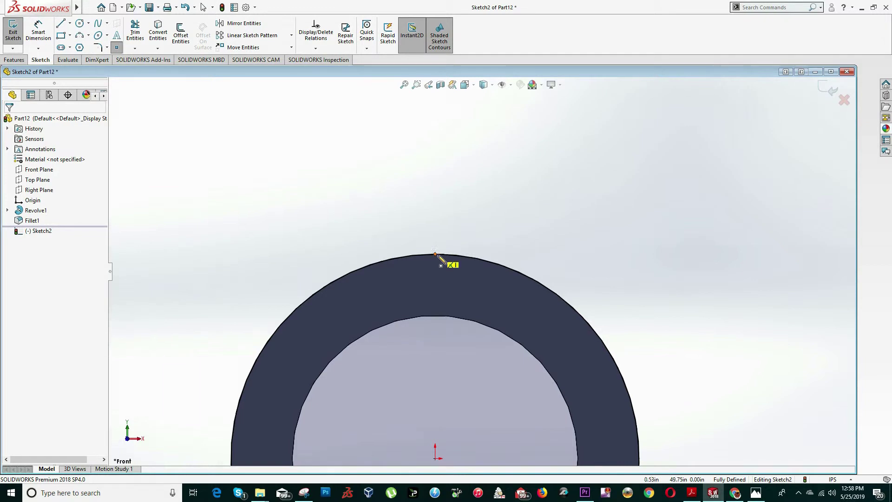
pyautogui.click(70, 23)
pyautogui.click(88, 40)
pyautogui.rightClick(75, 50)
pyautogui.press('Escape')
pyautogui.press('Escape')
pyautogui.click(70, 23)
pyautogui.moveTo(435, 459); pyautogui.dragTo(435, 255)
pyautogui.press('Escape')
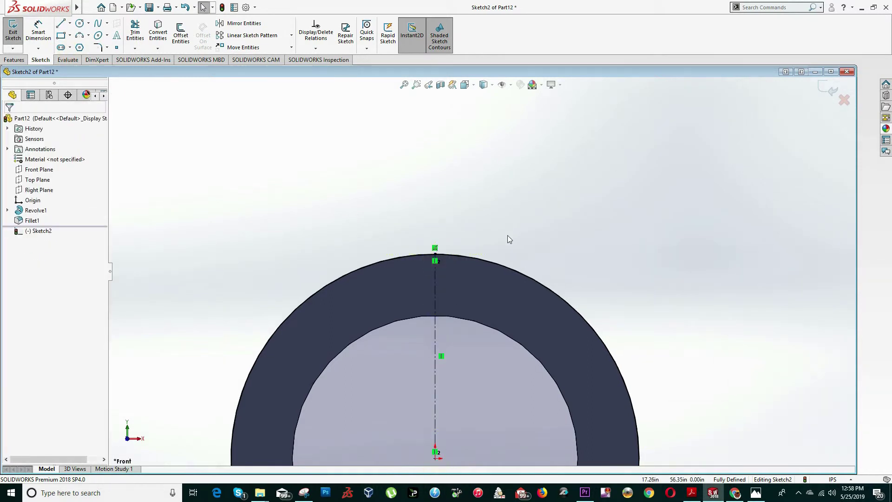
pyautogui.click(426, 255)
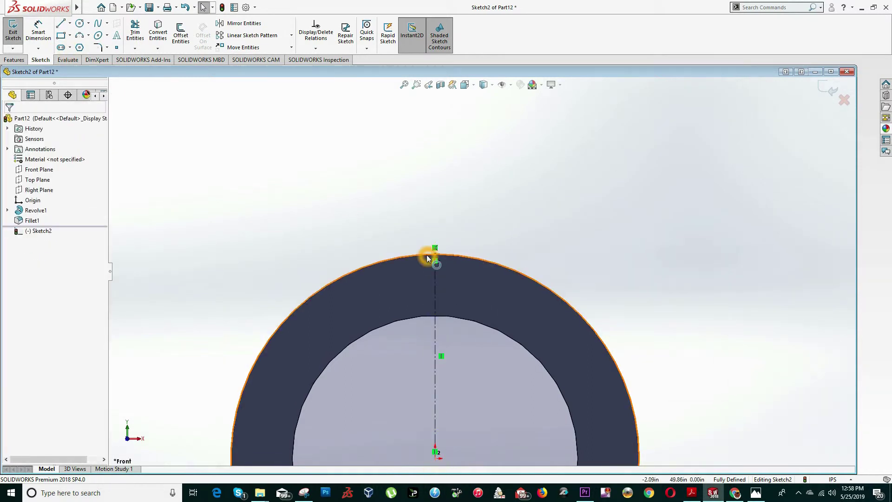
# Sketch a rectangle just above the ring and top it with two lines forming a peak.
pyautogui.click(61, 36)
pyautogui.scroll(2, 448, 225)
pyautogui.scroll(-2, 459, 222)
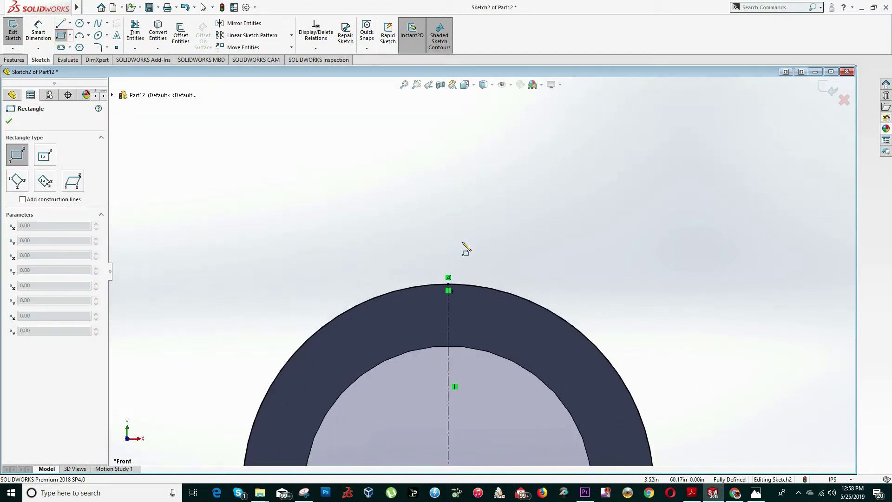
pyautogui.moveTo(398, 223)
pyautogui.mouseDown()
pyautogui.moveTo(510, 259)
pyautogui.moveTo(503, 253)
pyautogui.mouseUp()
pyautogui.press('Escape')
pyautogui.click(60, 24)
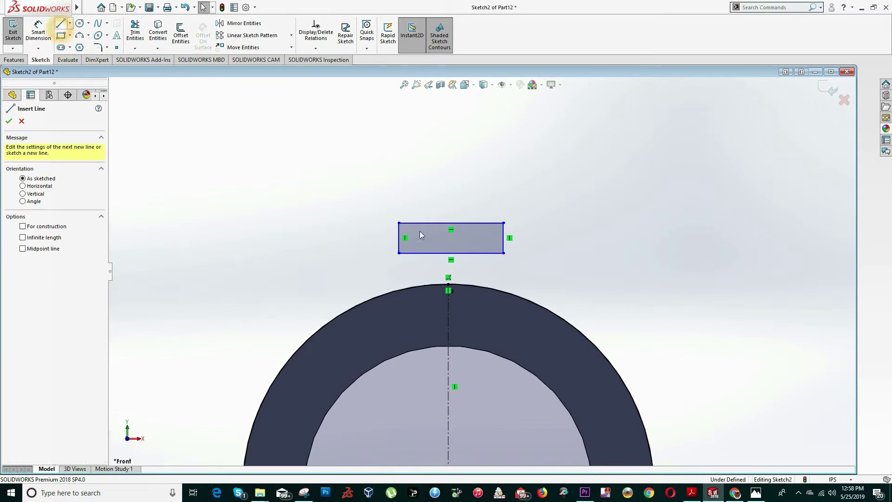
pyautogui.click(399, 223)
pyautogui.click(448, 182)
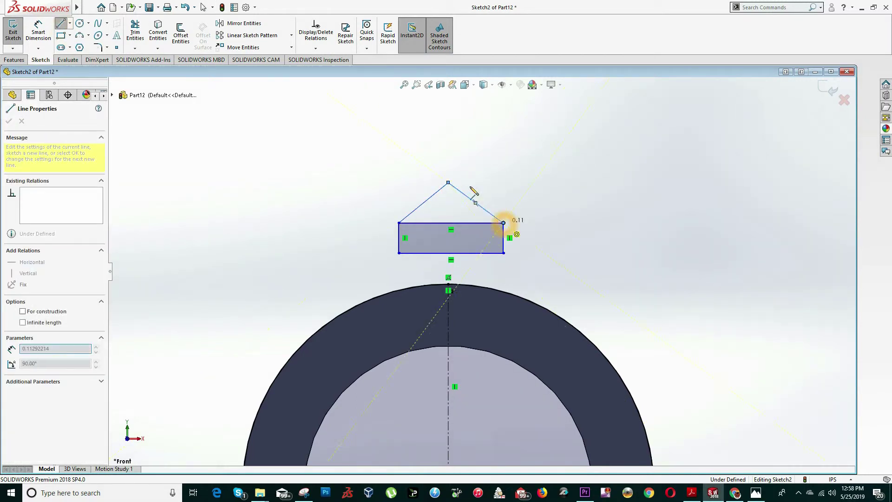
pyautogui.click(504, 223)
pyautogui.press('Escape')
# Add a Midpoint relation between the rectangle's bottom edge and the construction line's top endpoint.
pyautogui.hotkey('alt', 'Tab')
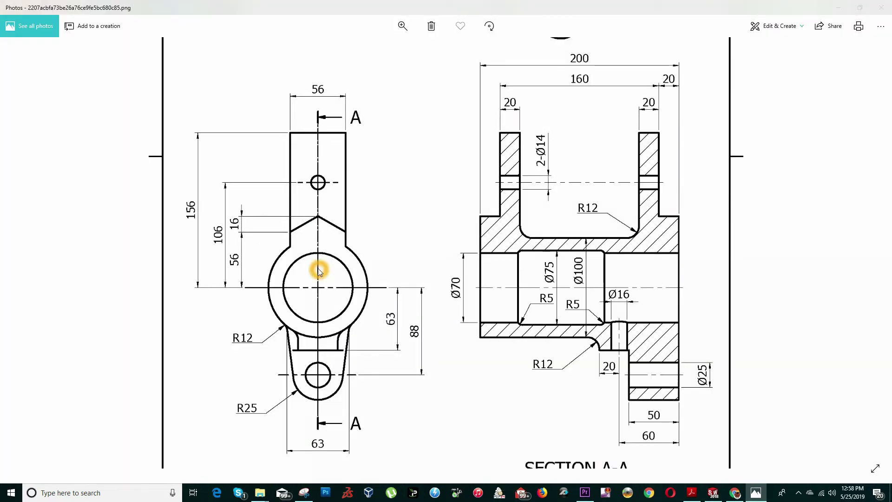
pyautogui.hotkey('alt', 'Tab')
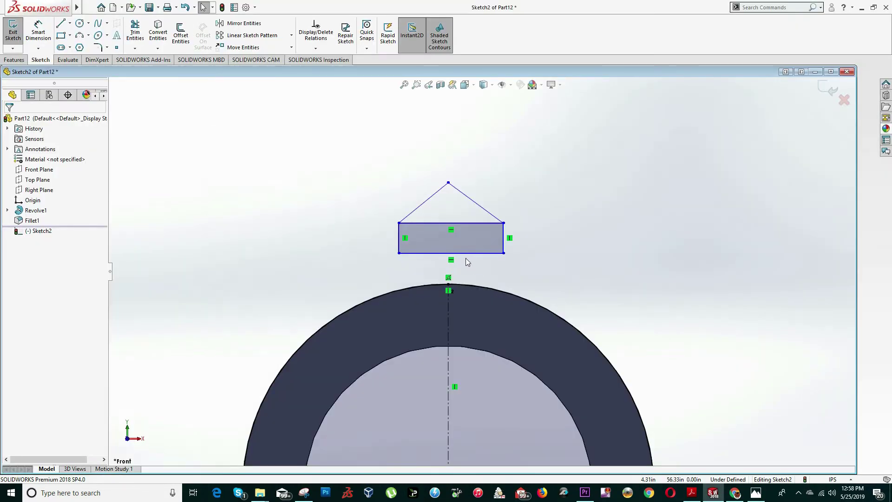
pyautogui.click(467, 253)
pyautogui.keyDown('ctrl'); pyautogui.click(449, 286); pyautogui.keyUp('ctrl')
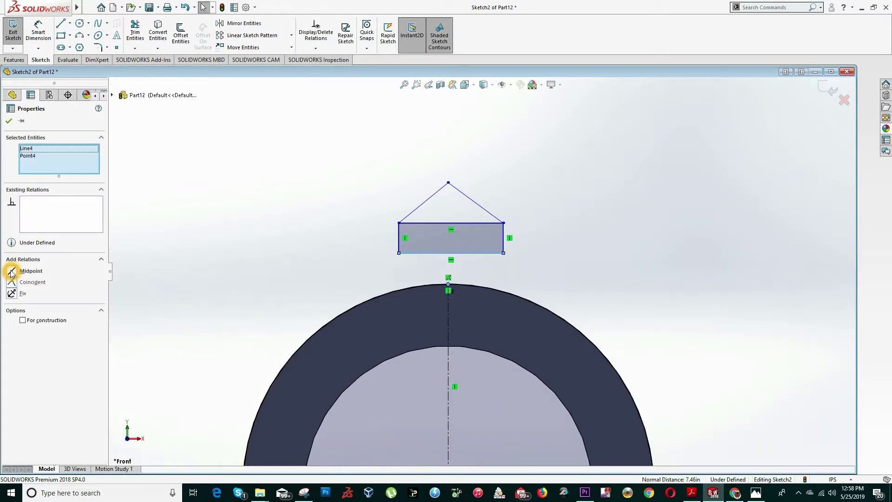
pyautogui.click(12, 271)
pyautogui.press('Escape')
pyautogui.scroll(-8, 436, 254)
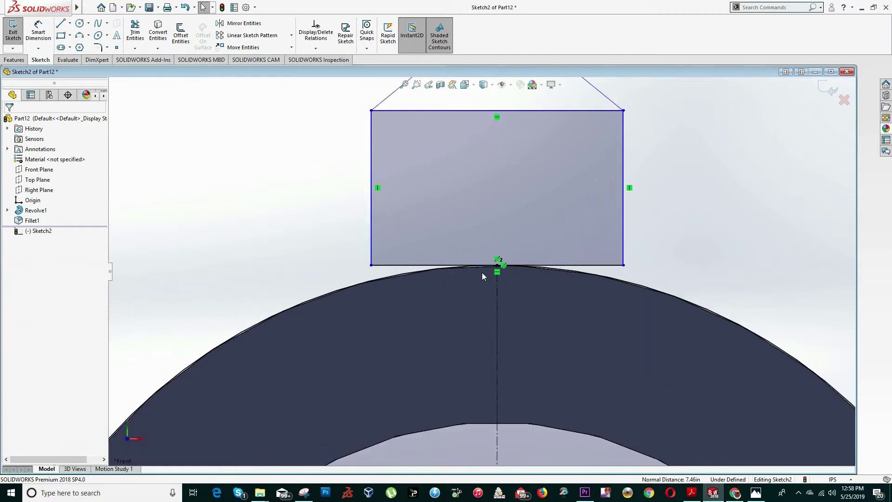
pyautogui.scroll(3, 481, 272)
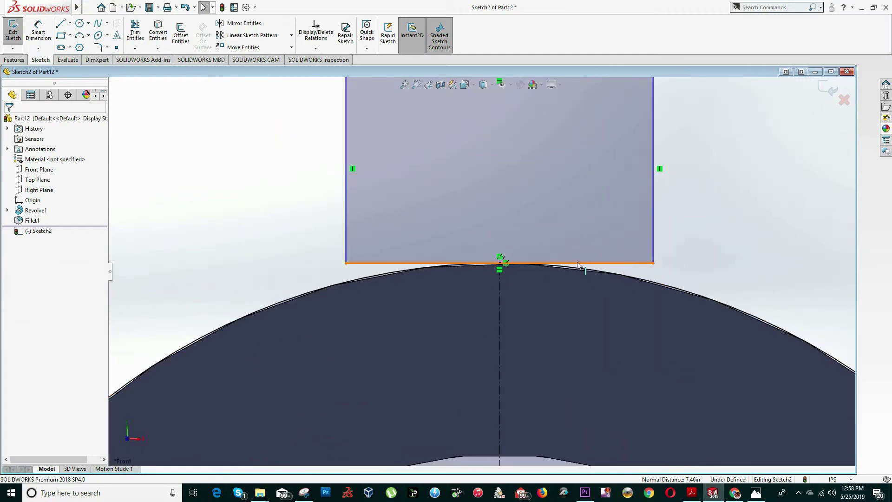
pyautogui.click(329, 275)
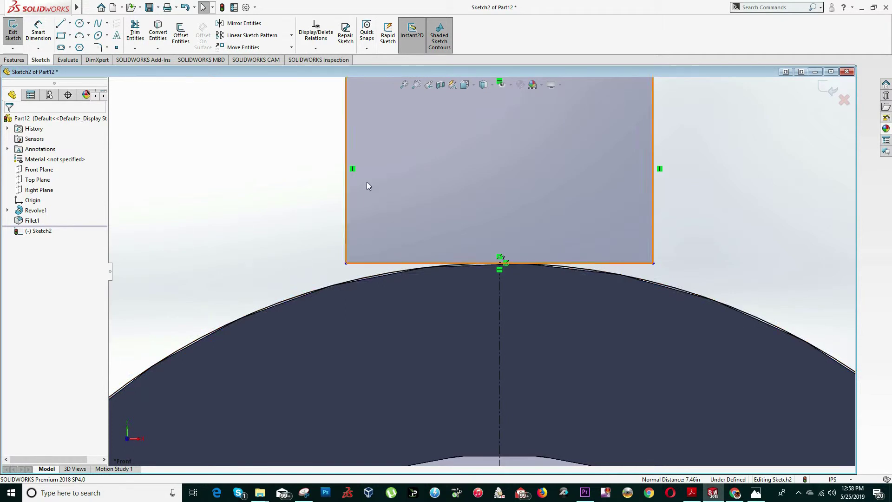
# Extend the rectangle's left and right side lines down to the ring.
pyautogui.click(134, 48)
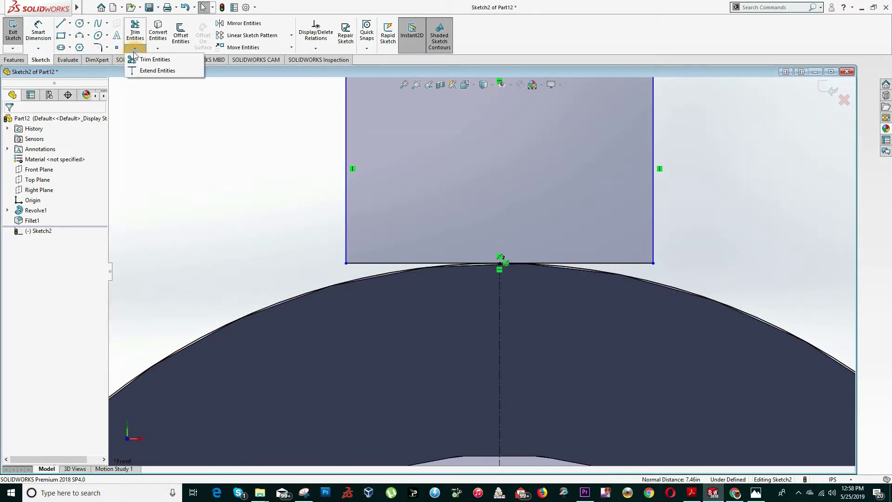
pyautogui.click(140, 63)
pyautogui.click(349, 250)
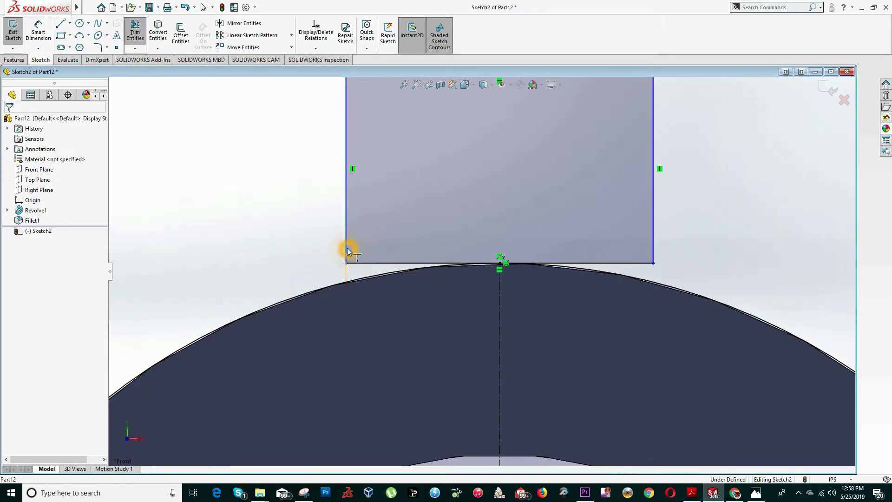
pyautogui.click(654, 247)
pyautogui.press('Escape')
pyautogui.scroll(-4, 483, 264)
pyautogui.scroll(3, 502, 255)
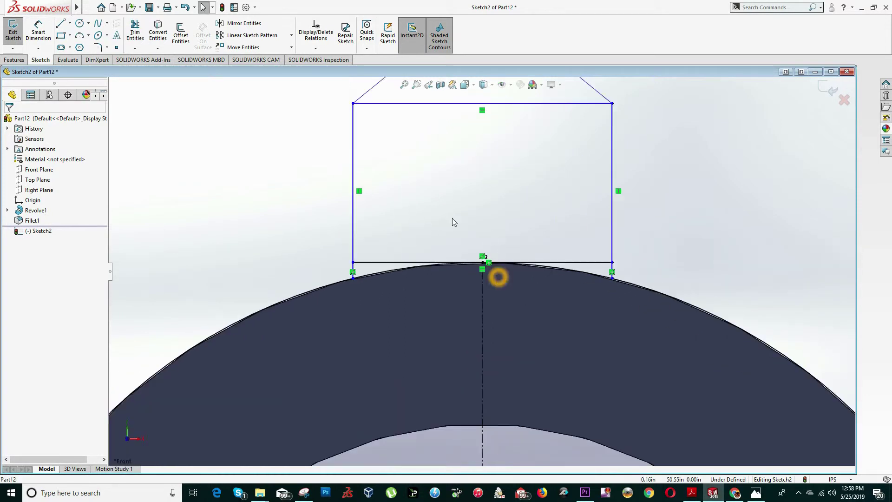
pyautogui.click(130, 28)
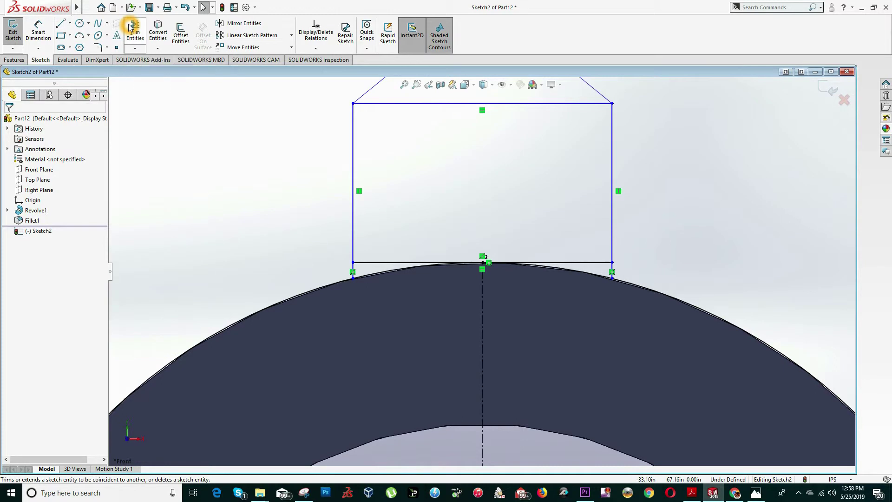
pyautogui.press('z')
pyautogui.press('z')
pyautogui.press('z')
pyautogui.press('z')
pyautogui.moveTo(341, 273); pyautogui.dragTo(378, 320)
pyautogui.press('Escape')
pyautogui.scroll(5, 491, 269)
# Dimension the rectangle's width between its side lines to 56.
pyautogui.hotkey('alt', 'Tab')
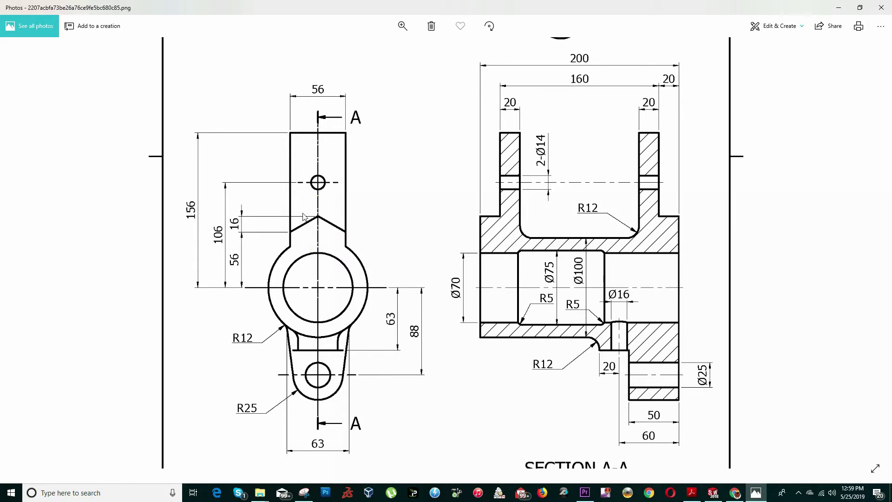
pyautogui.hotkey('alt', 'Tab')
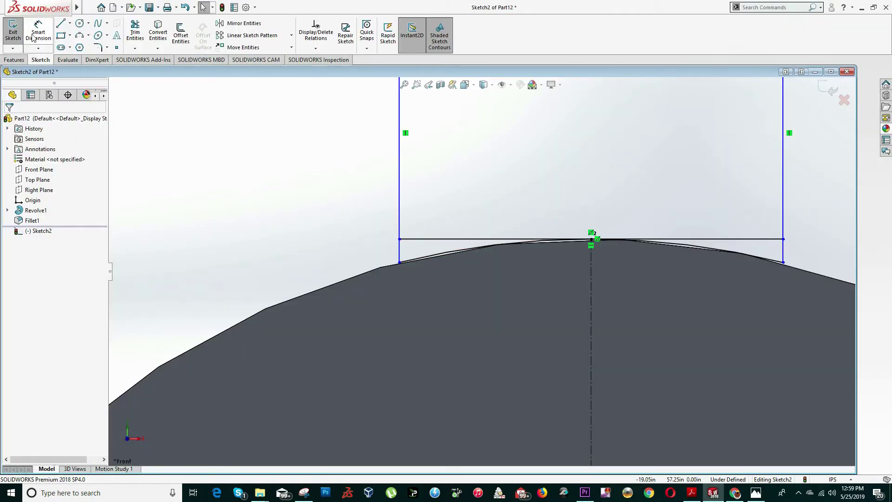
pyautogui.scroll(4, 500, 204)
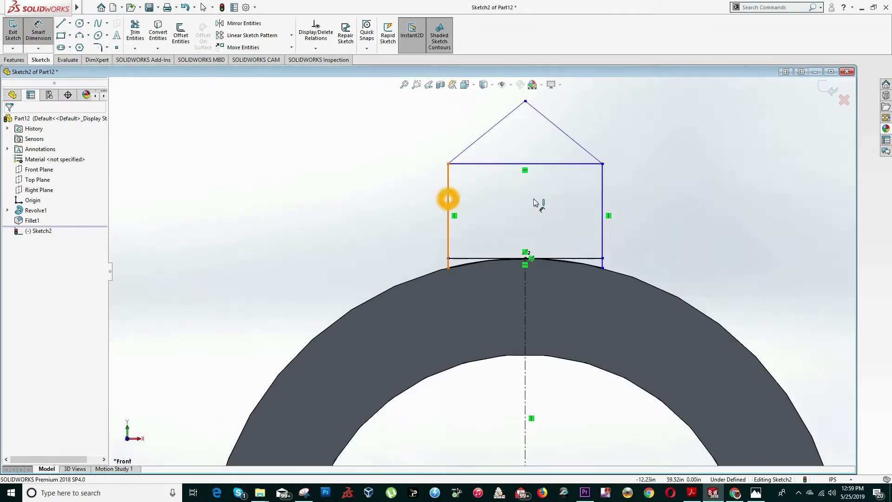
pyautogui.click(447, 201)
pyautogui.click(603, 202)
pyautogui.click(667, 208)
pyautogui.write('56')
pyautogui.press('Return')
pyautogui.click(378, 180)
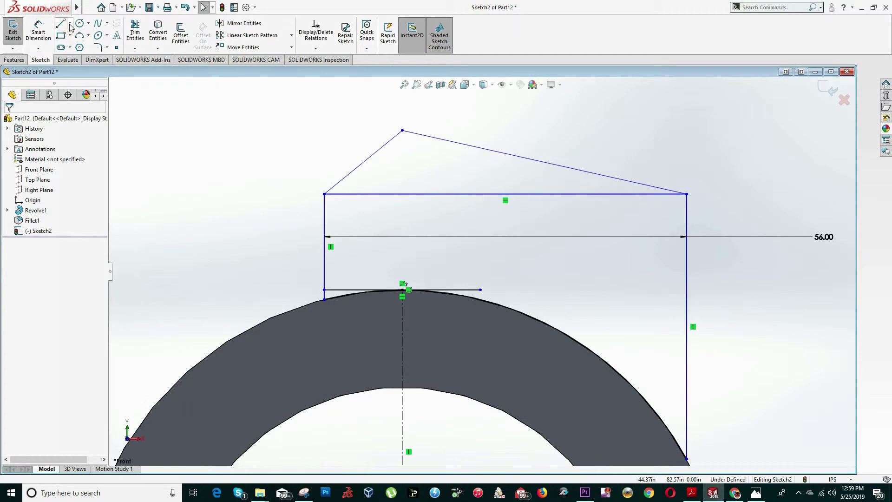
# Draw a vertical centerline from the peak's apex down to the top of the ring.
pyautogui.click(70, 22)
pyautogui.click(82, 46)
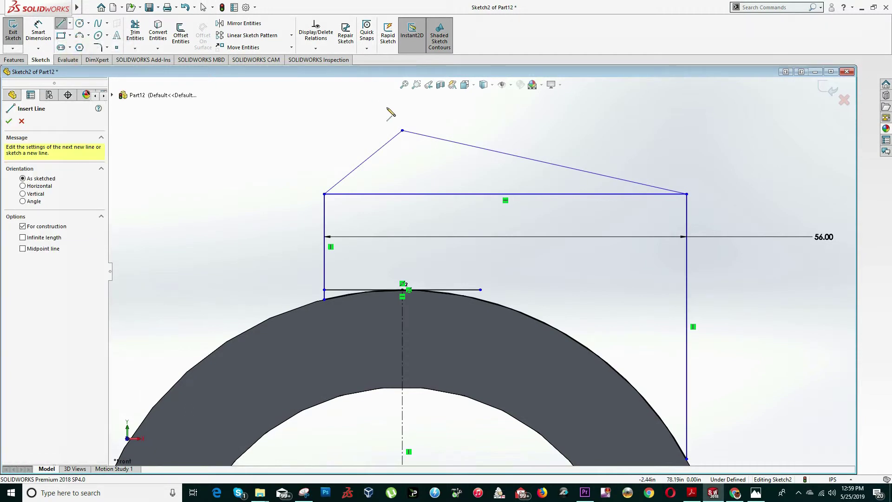
pyautogui.click(403, 130)
pyautogui.click(402, 290)
pyautogui.press('Escape')
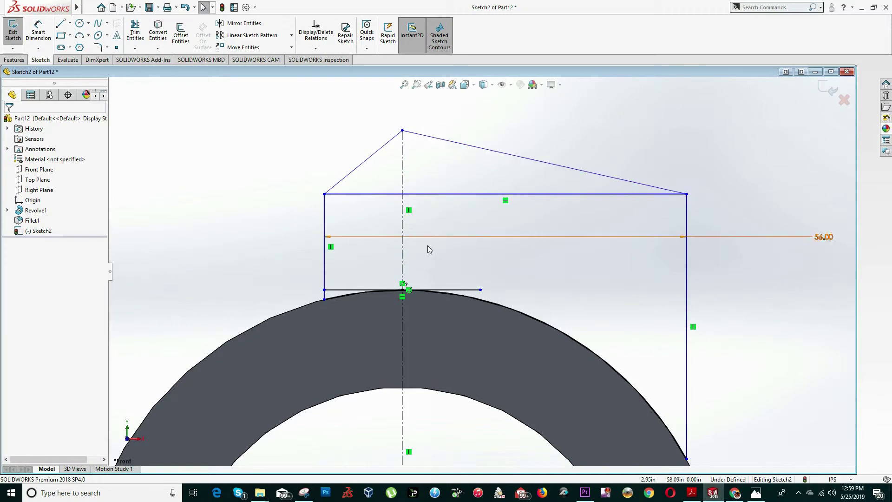
# Make the peak's two sloped sides equal in length.
pyautogui.scroll(3, 590, 247)
pyautogui.scroll(-2, 483, 306)
pyautogui.scroll(-2, 483, 307)
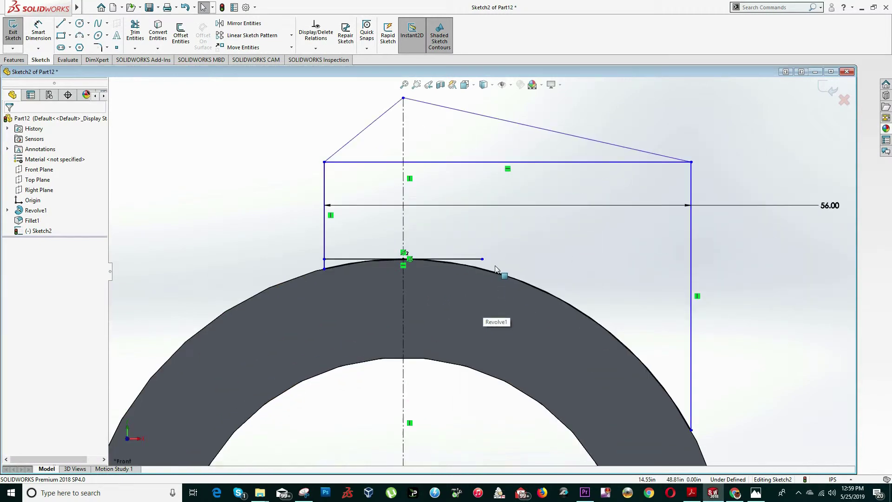
pyautogui.click(455, 113)
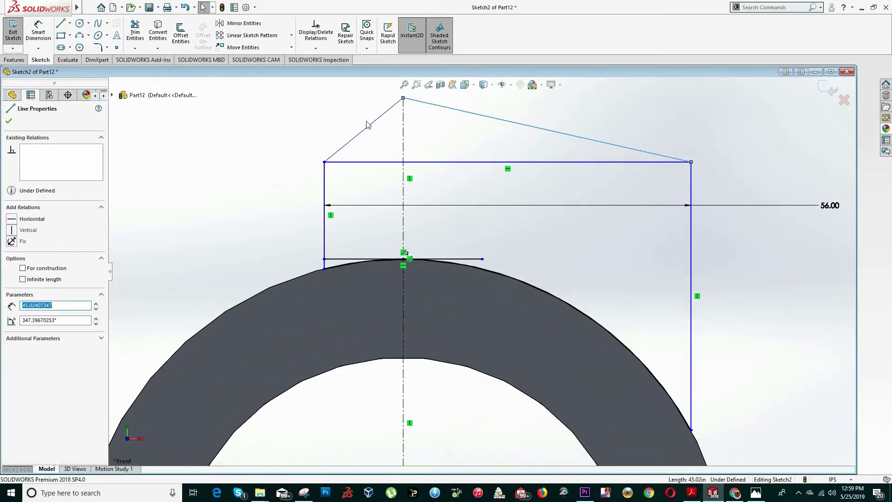
pyautogui.keyDown('ctrl'); pyautogui.click(385, 114); pyautogui.keyUp('ctrl')
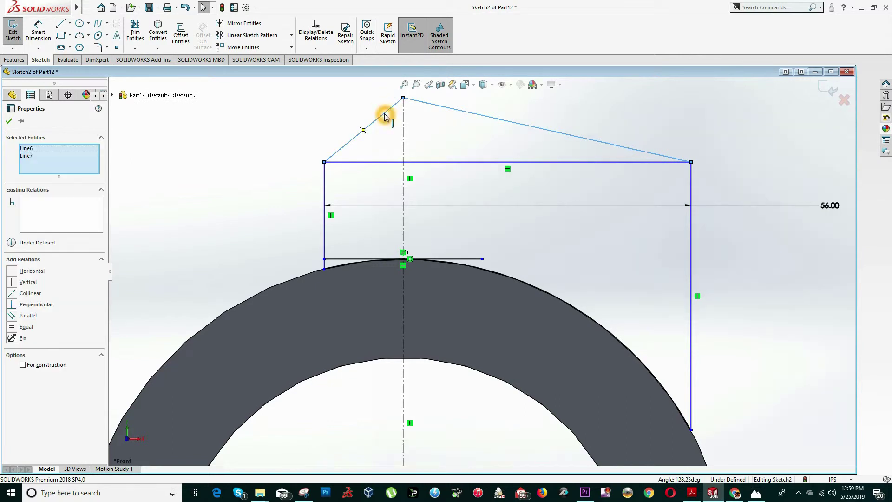
pyautogui.click(12, 328)
pyautogui.scroll(2, 491, 250)
pyautogui.scroll(-1, 442, 229)
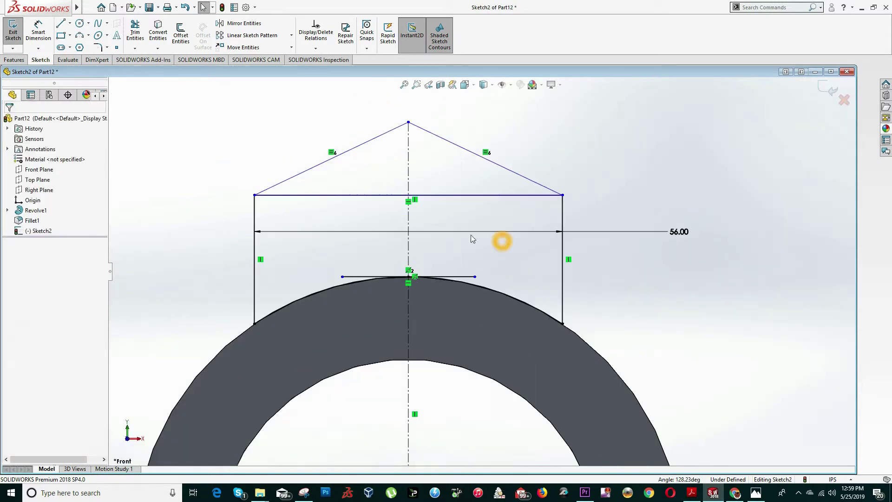
# Dimension the peak's height from its base line to the apex as 16.
pyautogui.hotkey('alt', 'Tab')
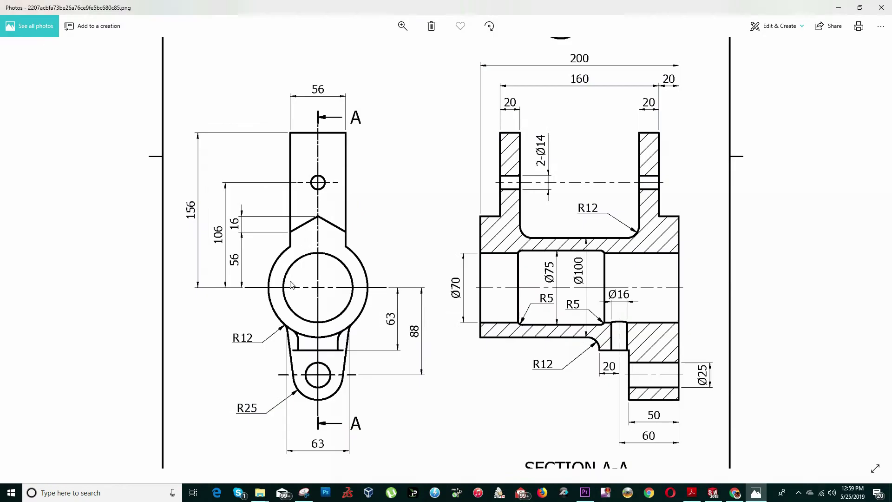
pyautogui.hotkey('alt', 'Tab')
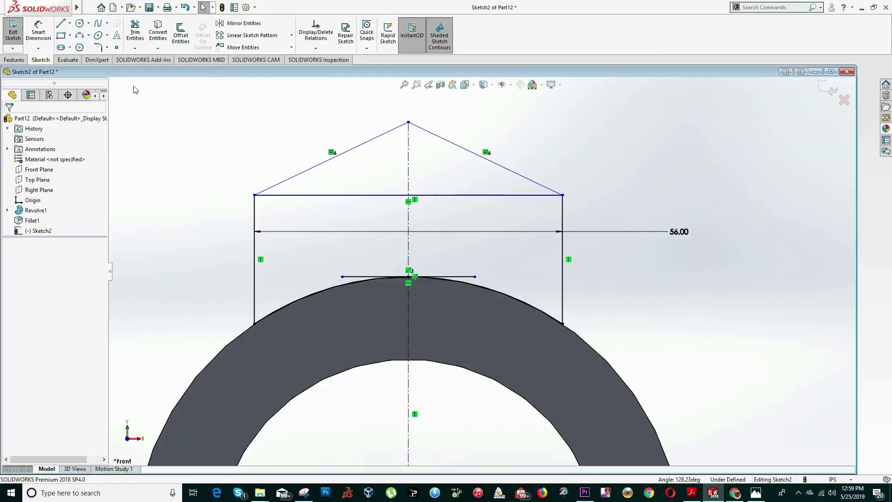
pyautogui.click(382, 195)
pyautogui.click(409, 123)
pyautogui.click(206, 153)
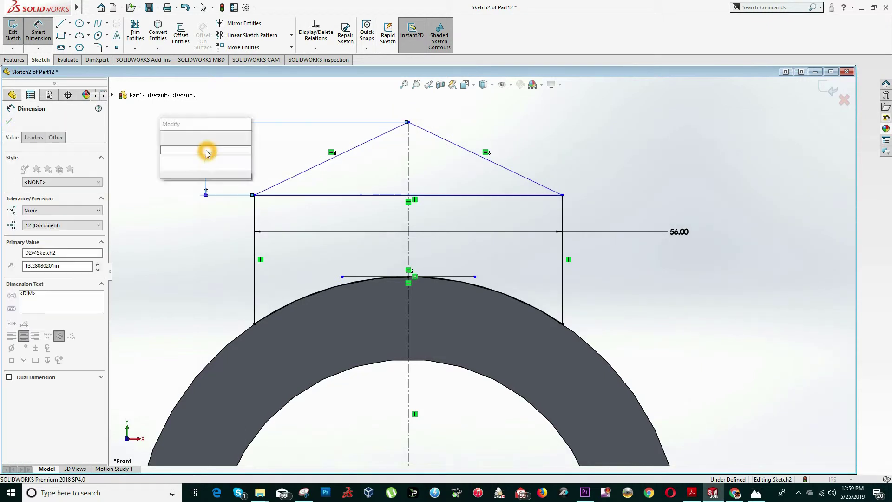
pyautogui.write('16')
pyautogui.press('Return')
pyautogui.press('Escape')
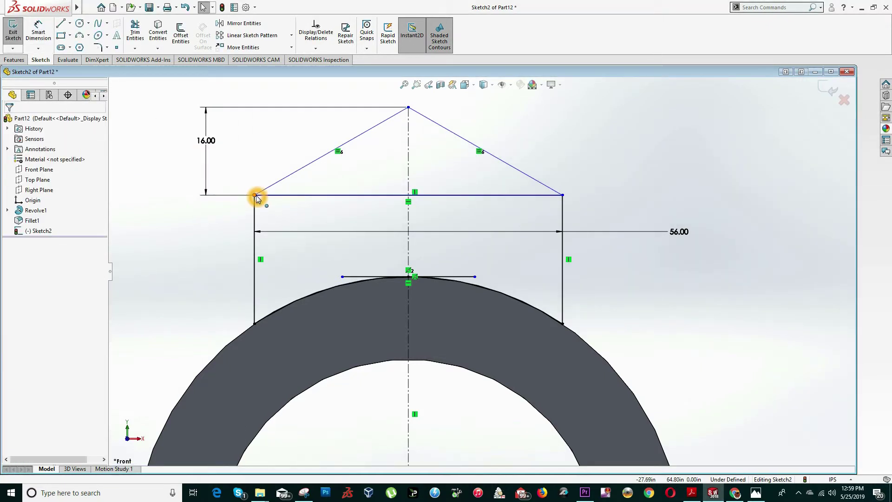
pyautogui.moveTo(254, 196); pyautogui.dragTo(252, 214)
# Dimension the rectangle's top line 56 above the ring's centre point.
pyautogui.hotkey('alt', 'Tab')
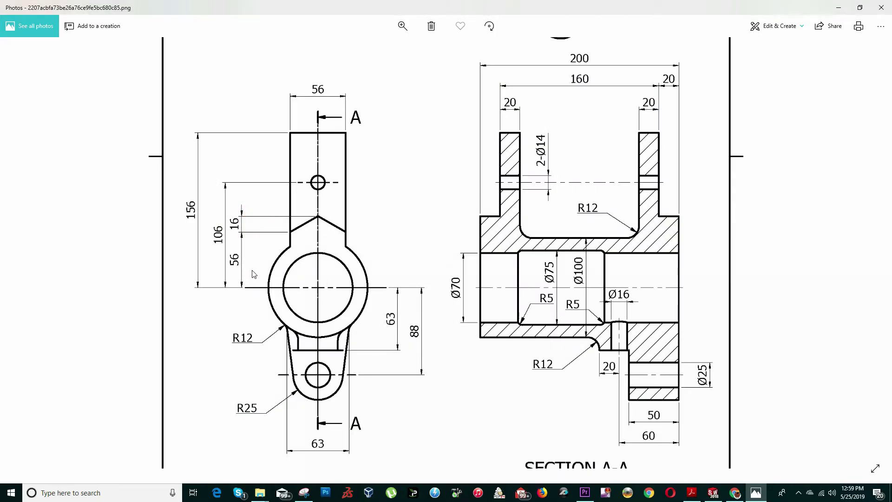
pyautogui.hotkey('alt', 'Tab')
pyautogui.scroll(3, 440, 393)
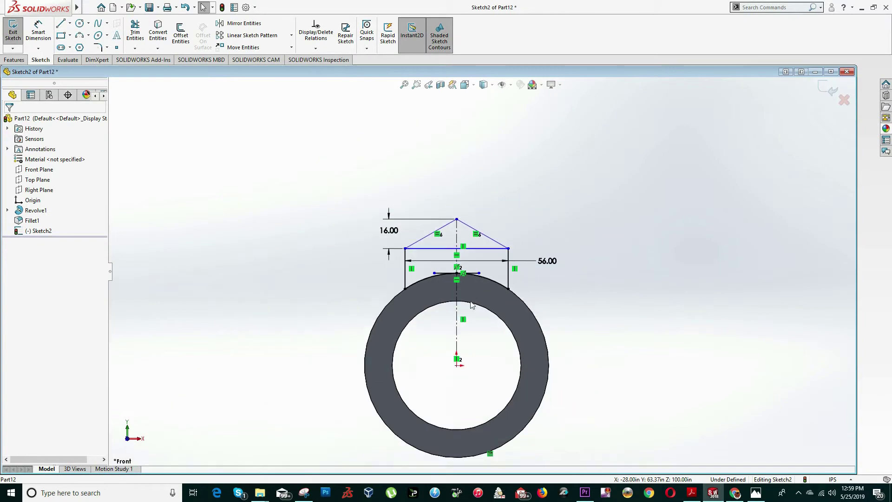
pyautogui.scroll(-3, 440, 393)
pyautogui.click(38, 32)
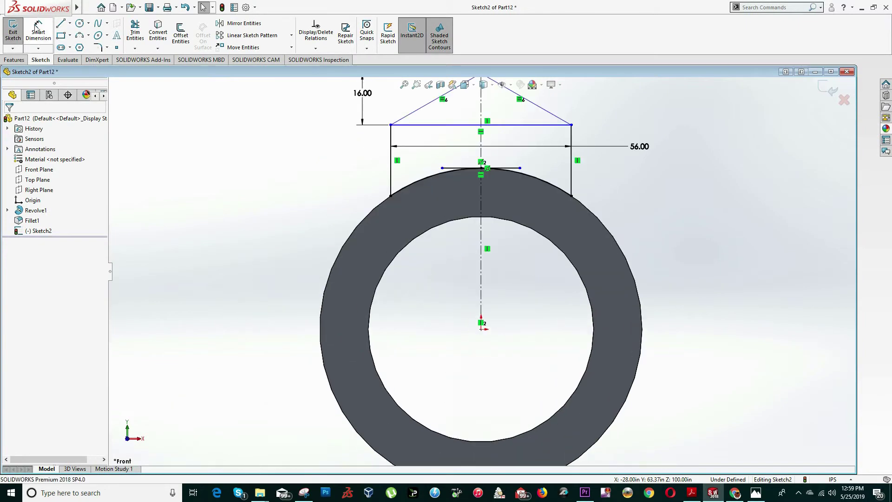
pyautogui.click(481, 329)
pyautogui.scroll(3, 468, 253)
pyautogui.click(456, 191)
pyautogui.click(329, 253)
pyautogui.write('56')
pyautogui.press('Return')
pyautogui.press('Escape')
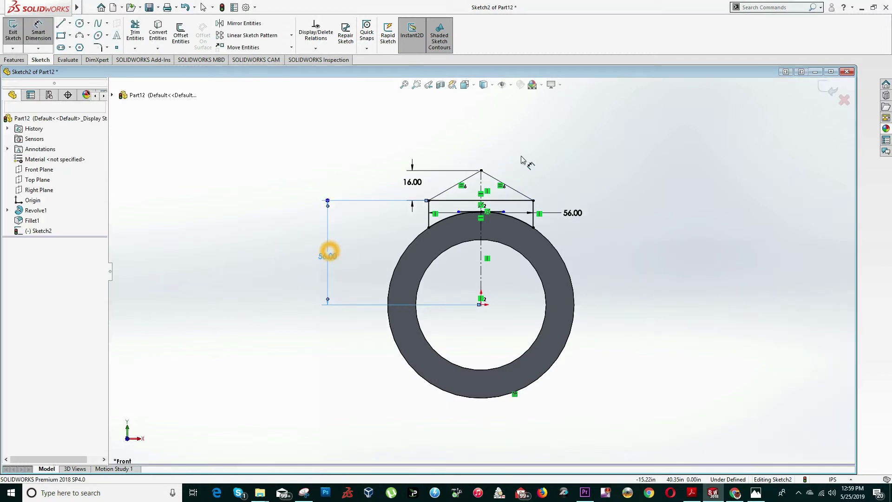
pyautogui.scroll(-4, 537, 216)
pyautogui.hotkey('alt', 'Tab')
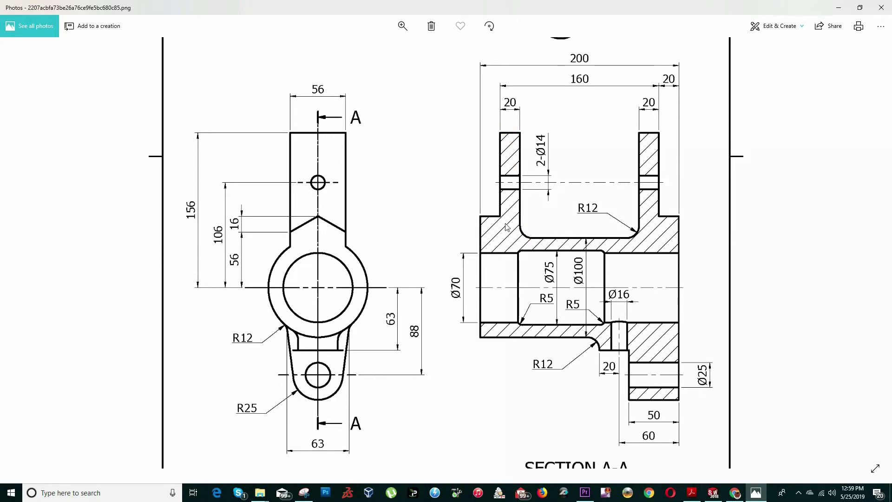
pyautogui.hotkey('alt', 'Tab')
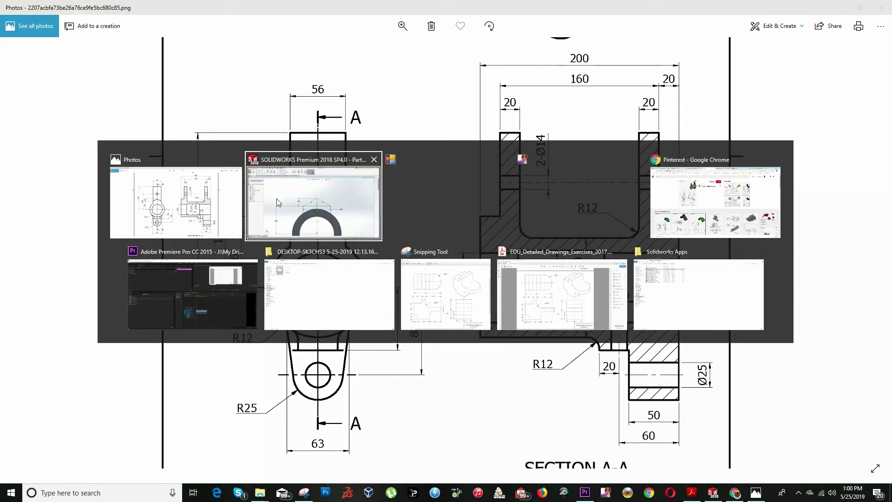
# Boss-extrude the triangle and rectangle regions 40 deep, with the direction reversed.
pyautogui.click(15, 59)
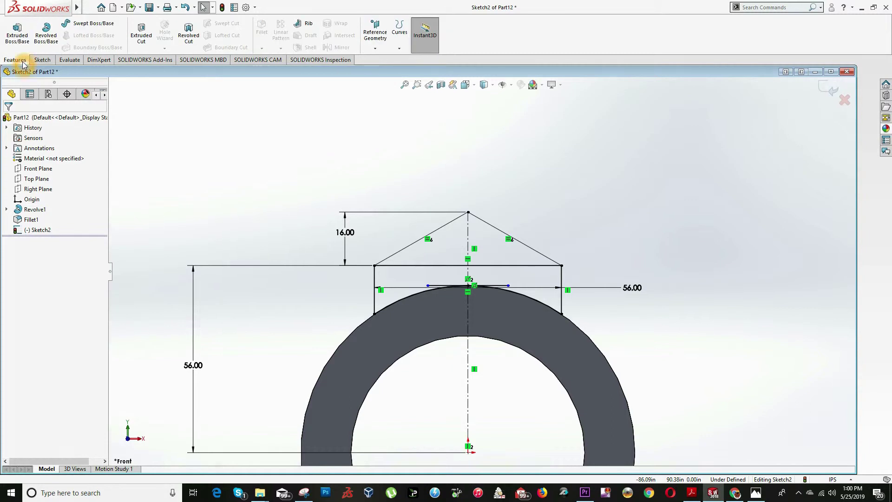
pyautogui.click(17, 31)
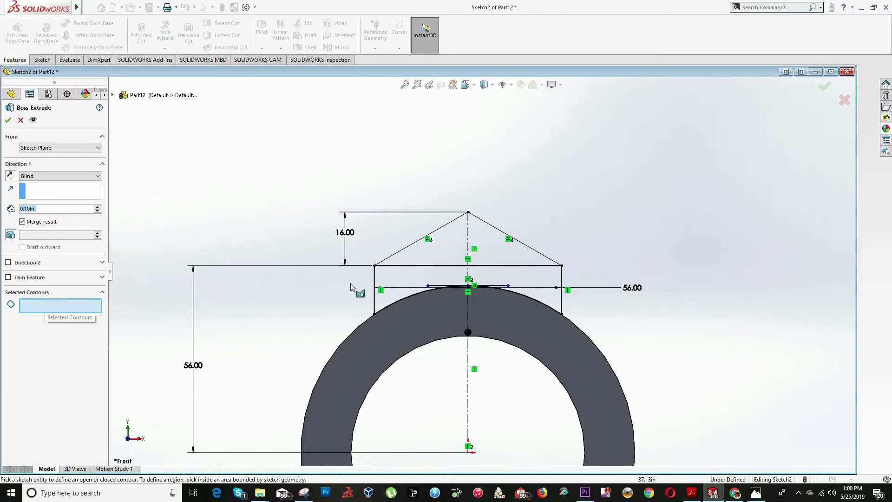
pyautogui.click(433, 253)
pyautogui.click(432, 284)
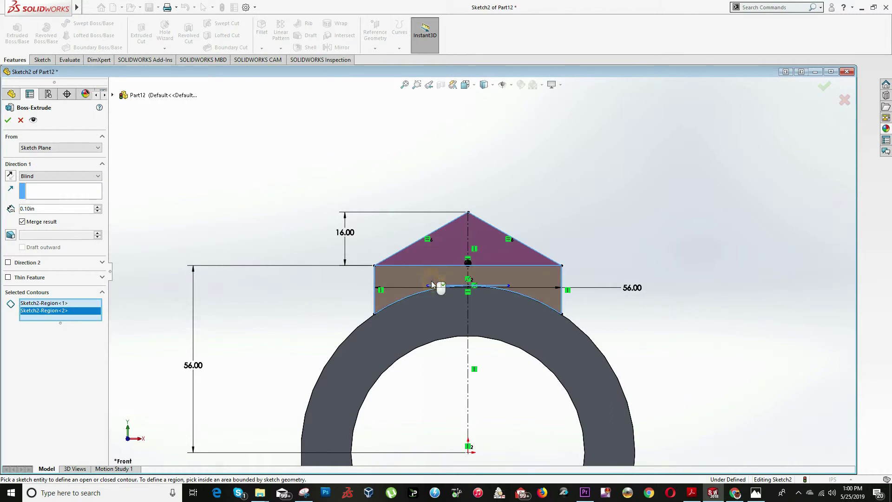
pyautogui.doubleClick(41, 210)
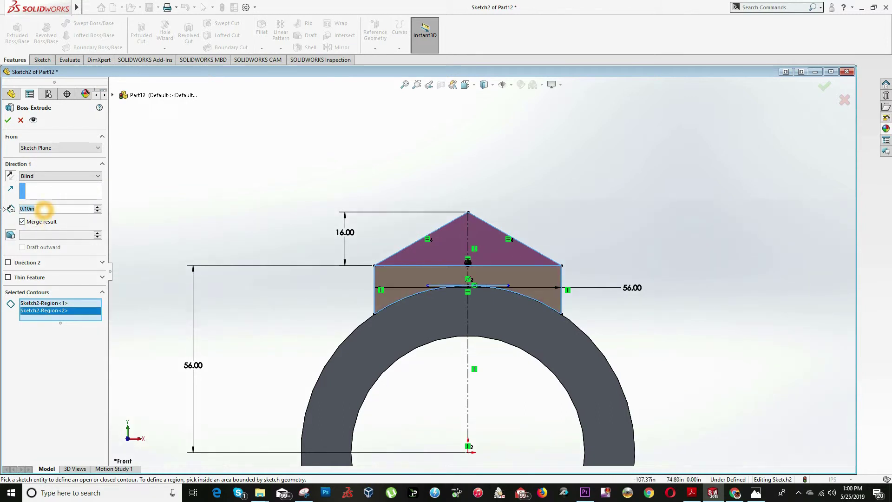
pyautogui.write('40')
pyautogui.press('Return')
pyautogui.moveTo(301, 215); pyautogui.dragTo(2, 179, button='middle')
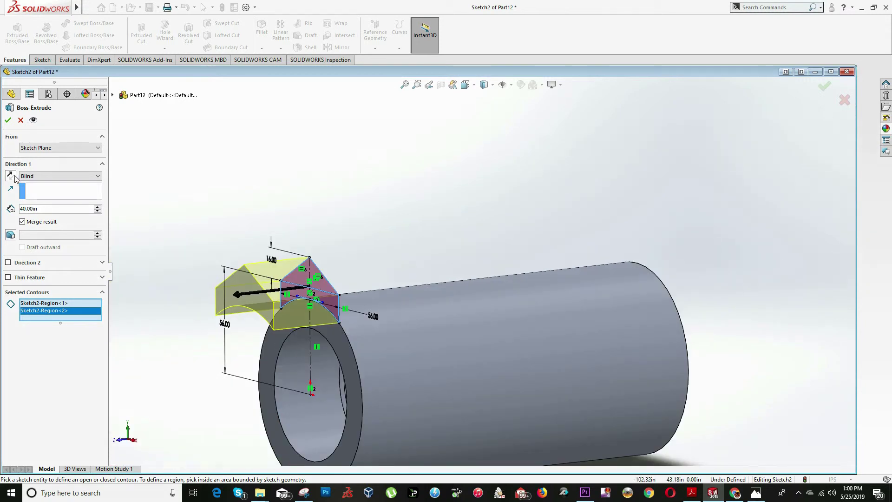
pyautogui.click(10, 177)
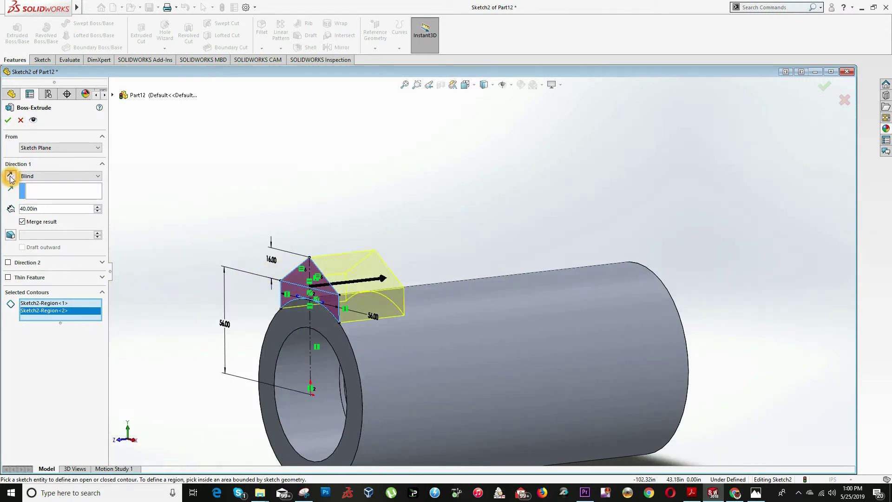
pyautogui.click(7, 122)
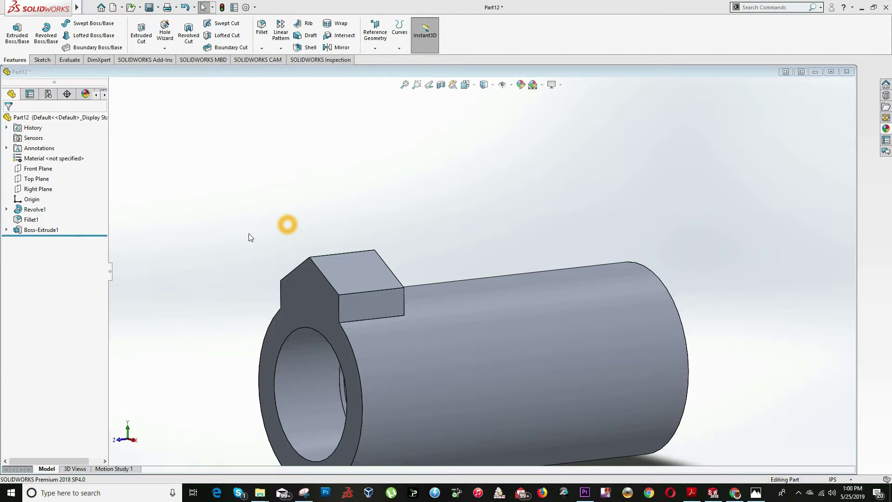
# Open a new sketch on the end face of the peaked lug.
pyautogui.hotkey('alt', 'Tab')
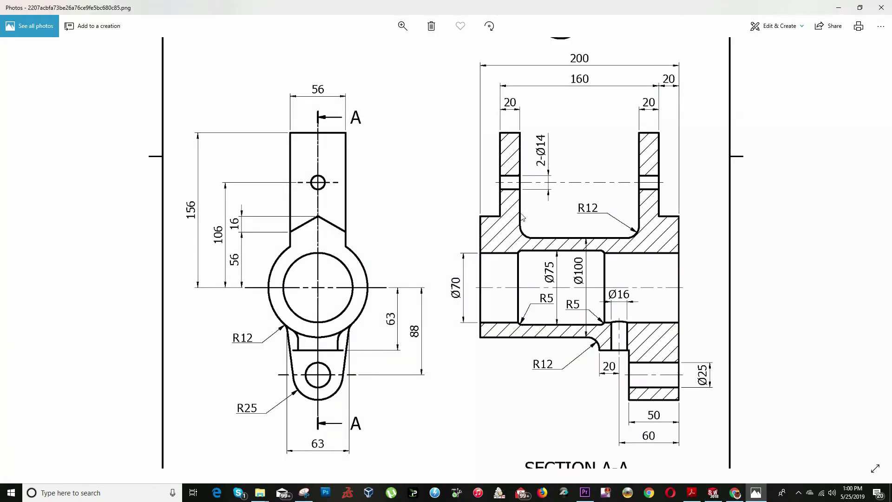
pyautogui.click(510, 183)
pyautogui.hotkey('alt', 'Tab')
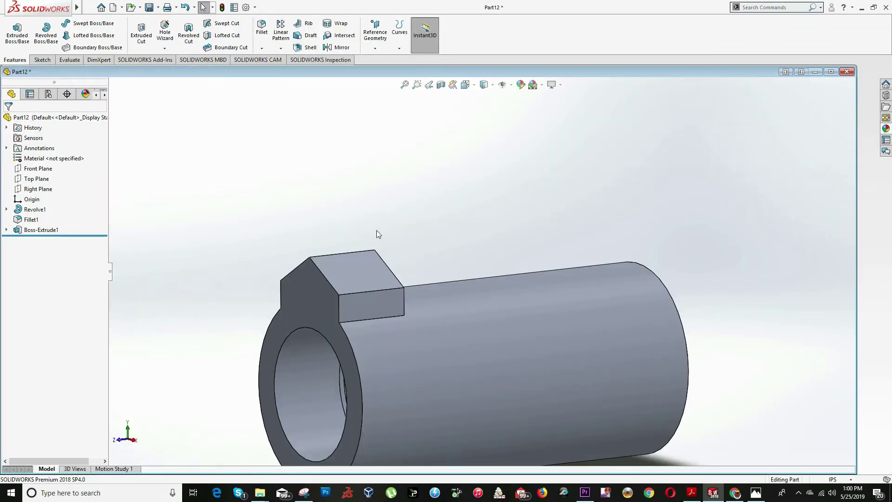
pyautogui.moveTo(366, 241); pyautogui.dragTo(347, 287, button='middle')
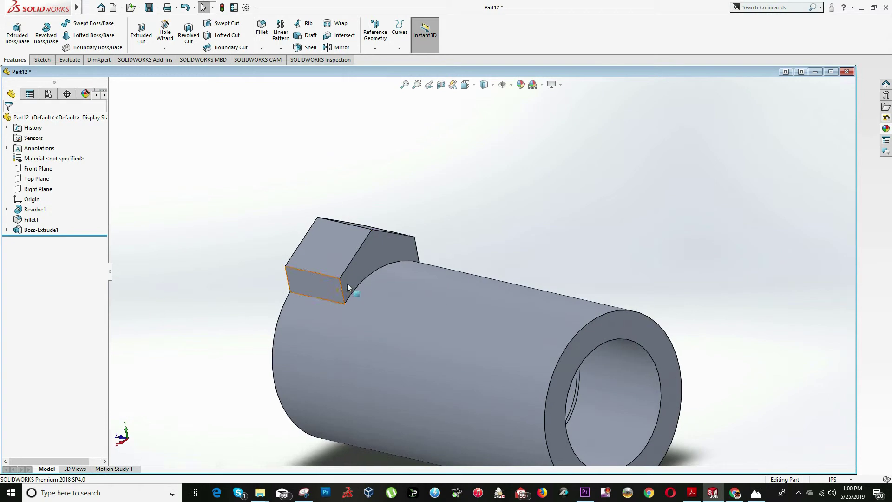
pyautogui.rightClick(377, 251)
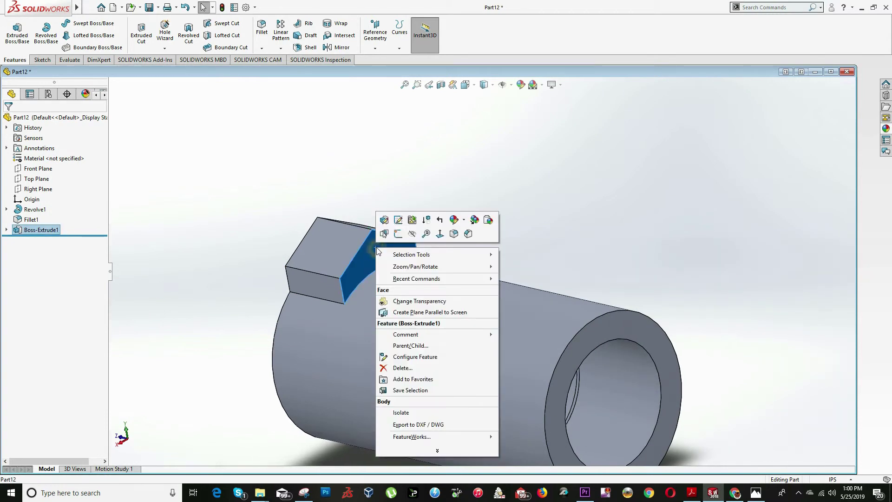
pyautogui.click(401, 235)
pyautogui.click(467, 93)
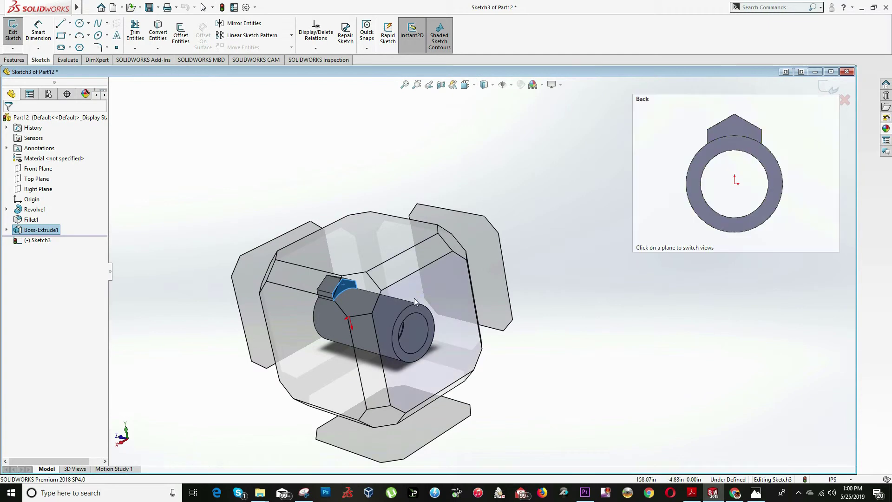
pyautogui.click(414, 303)
# In Front view, draw the arm's right side, top edge and vertical left side as three lines.
pyautogui.click(251, 277)
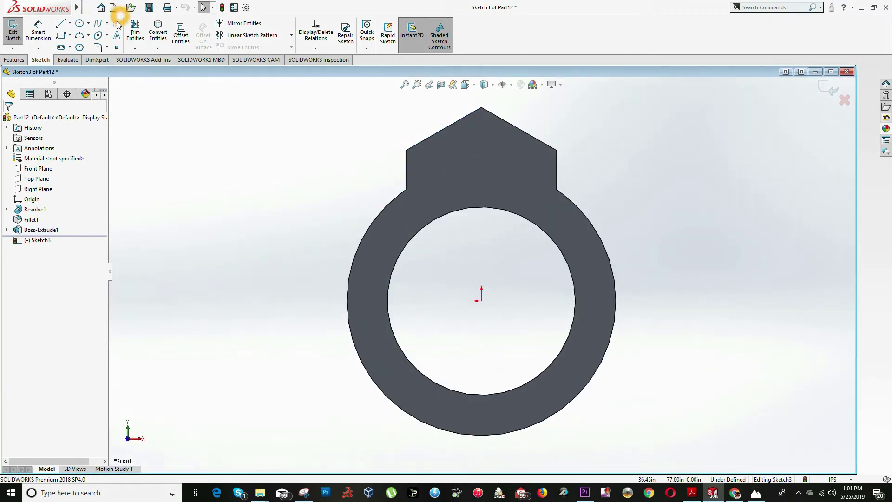
pyautogui.click(61, 24)
pyautogui.scroll(-3, 429, 124)
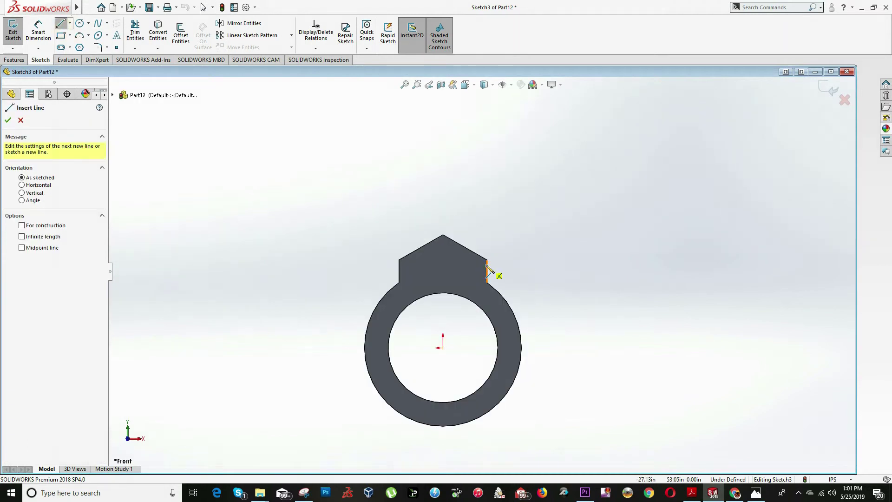
pyautogui.click(487, 261)
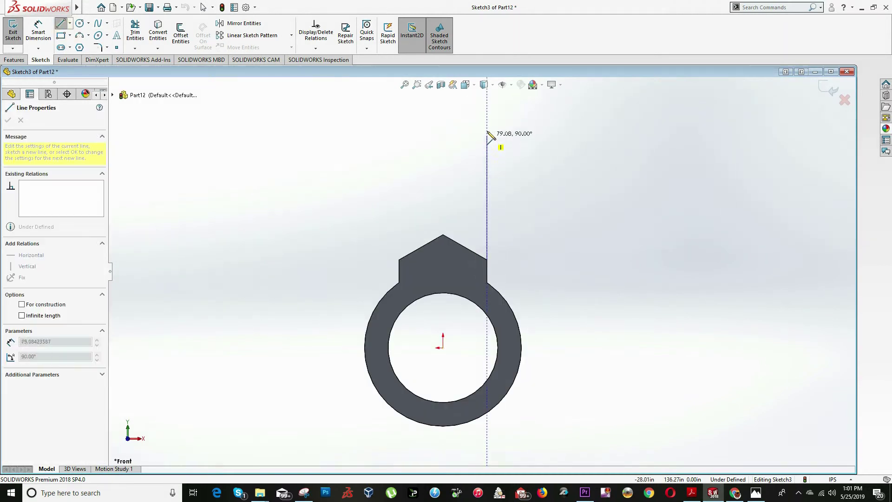
pyautogui.click(487, 123)
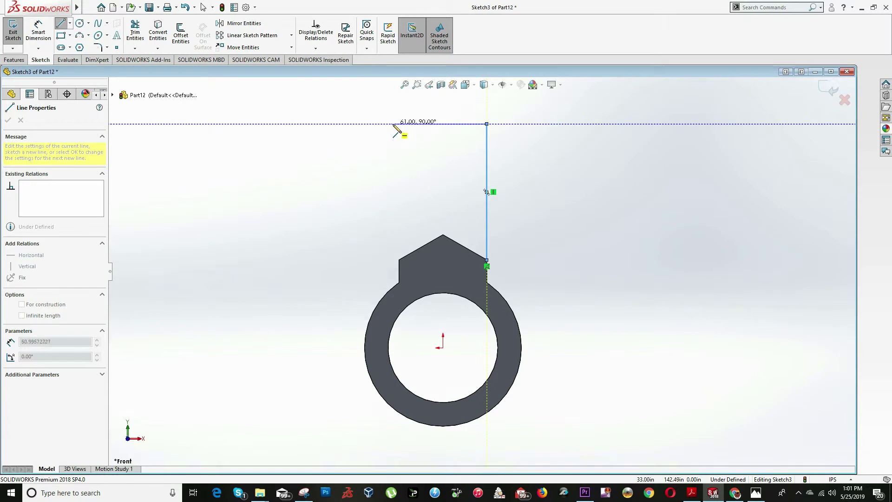
pyautogui.doubleClick(399, 123)
pyautogui.click(398, 261)
pyautogui.press('Escape')
pyautogui.click(398, 208)
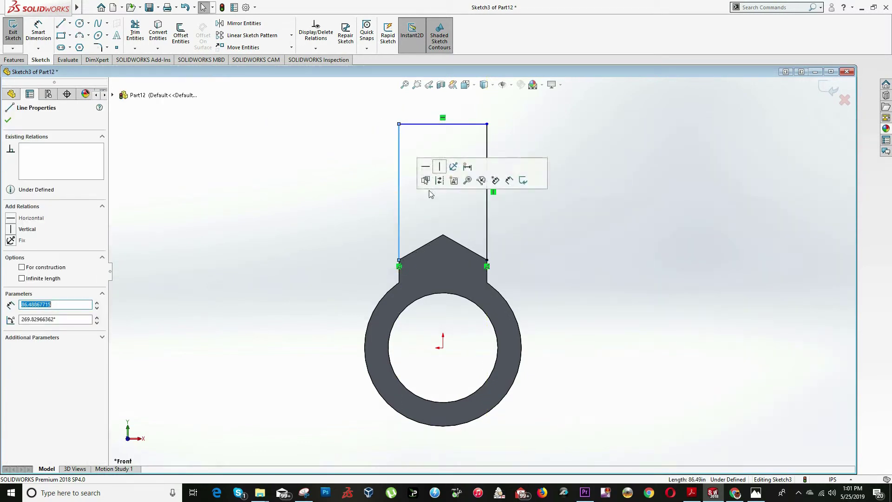
pyautogui.click(11, 229)
pyautogui.click(482, 163)
pyautogui.scroll(-5, 475, 139)
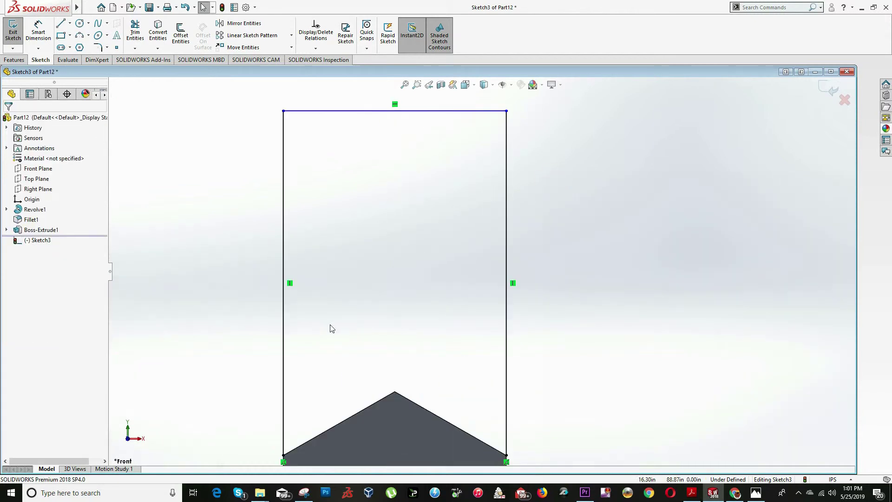
# Convert the triangle's two sloped edges into the sketch to close the arm.
pyautogui.click(371, 409)
pyautogui.keyDown('ctrl'); pyautogui.click(413, 404); pyautogui.keyUp('ctrl')
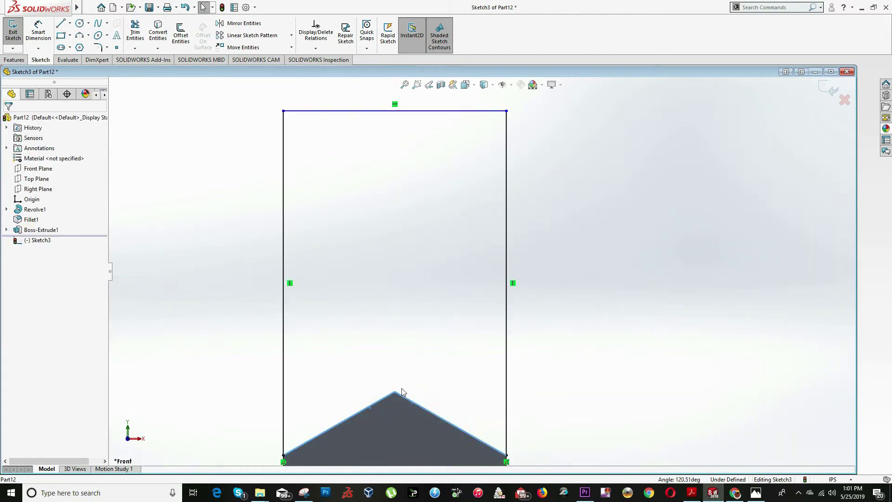
pyautogui.click(158, 32)
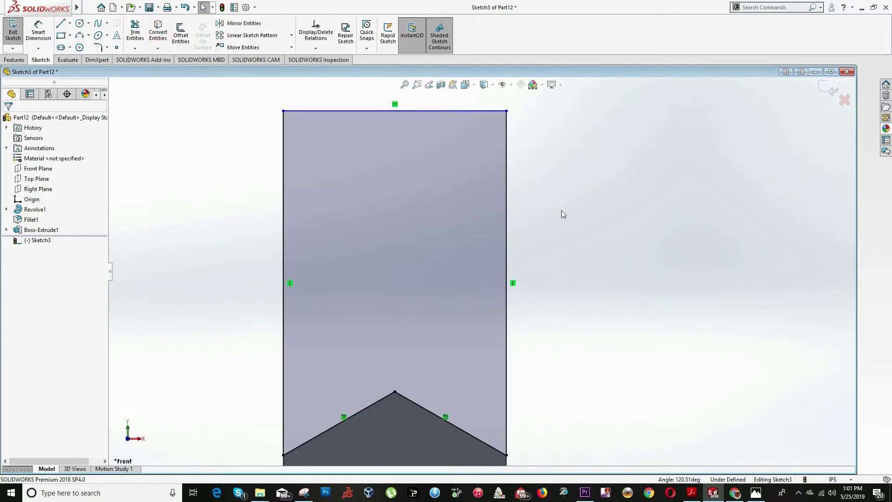
pyautogui.scroll(4, 468, 228)
pyautogui.hotkey('alt', 'Tab')
pyautogui.click(412, 305)
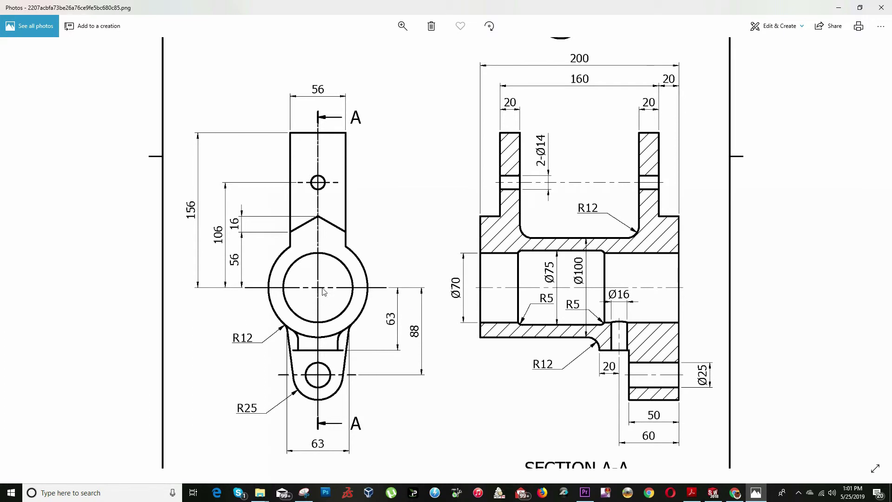
# Dimension the arm's top edge 156 above the origin.
pyautogui.hotkey('alt', 'Tab')
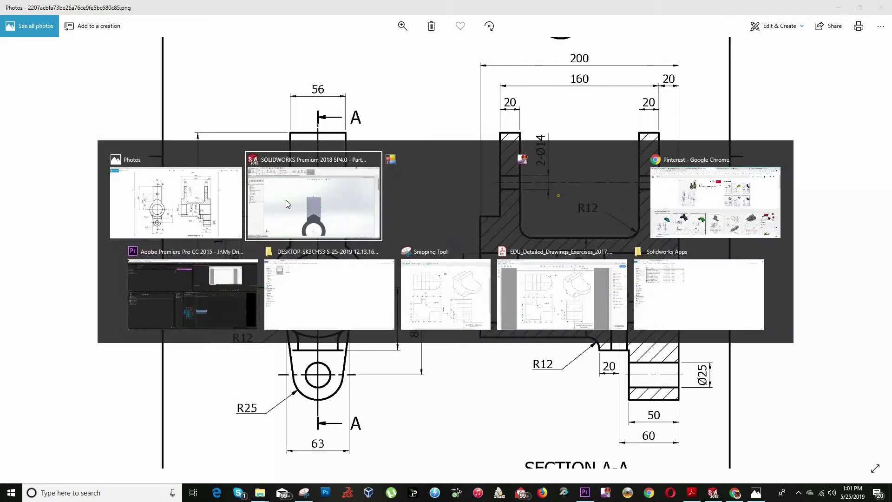
pyautogui.click(38, 32)
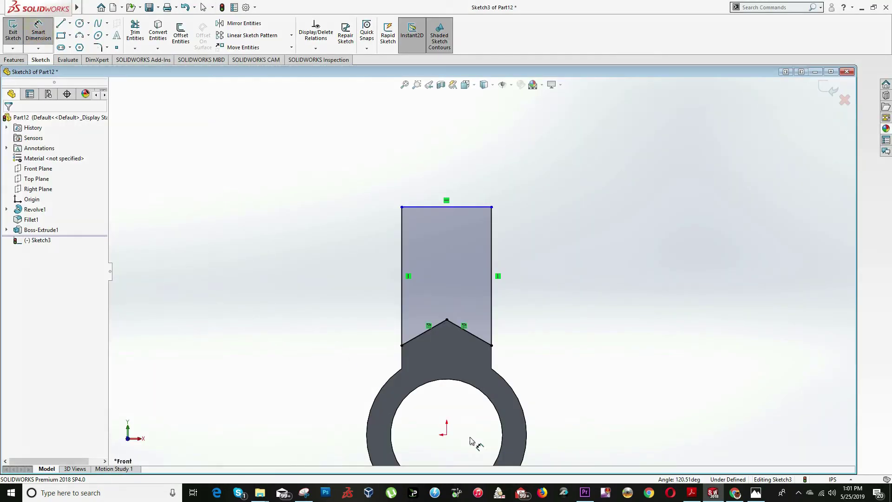
pyautogui.click(447, 434)
pyautogui.click(433, 208)
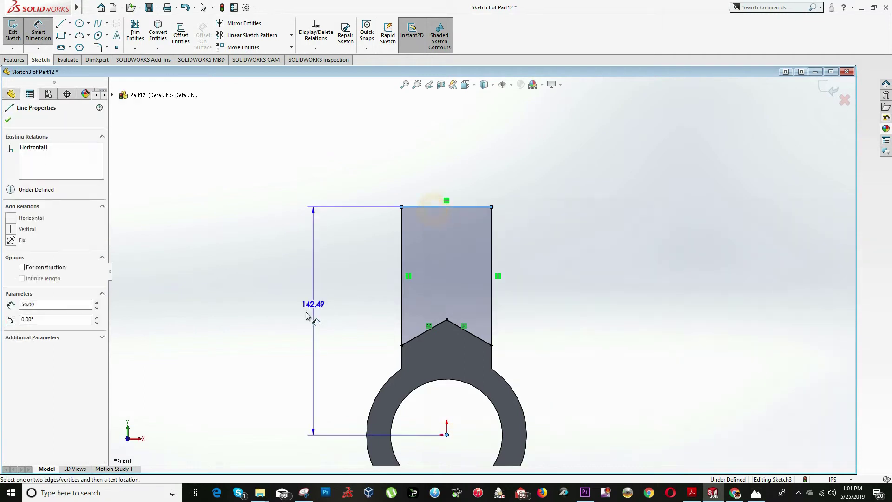
pyautogui.click(274, 344)
pyautogui.write('156')
pyautogui.press('Return')
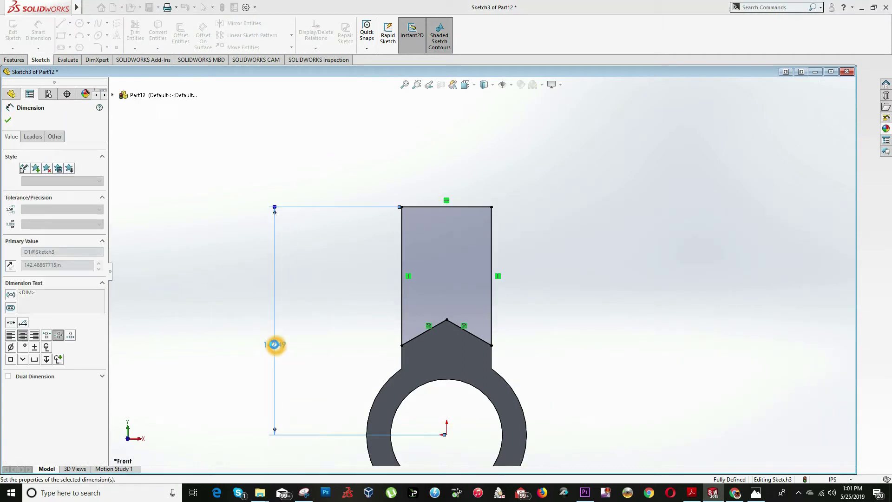
pyautogui.press('Escape')
pyautogui.hotkey('alt', 'Tab')
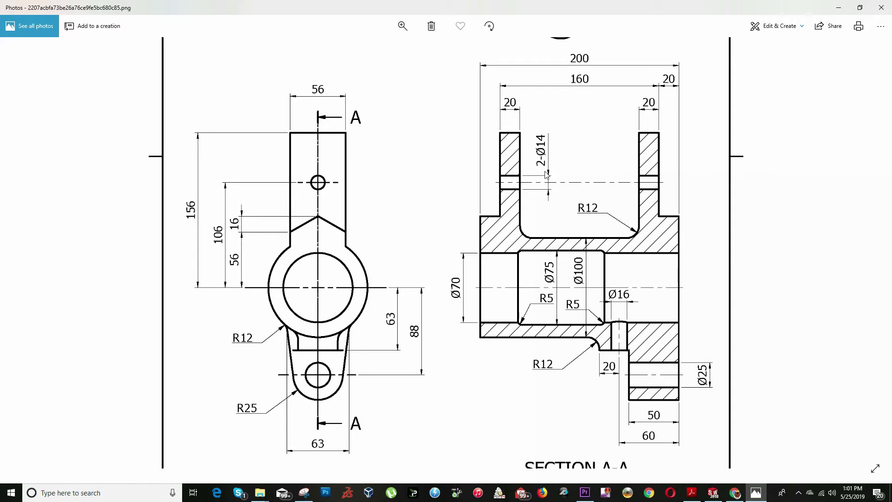
pyautogui.hotkey('alt', 'Tab')
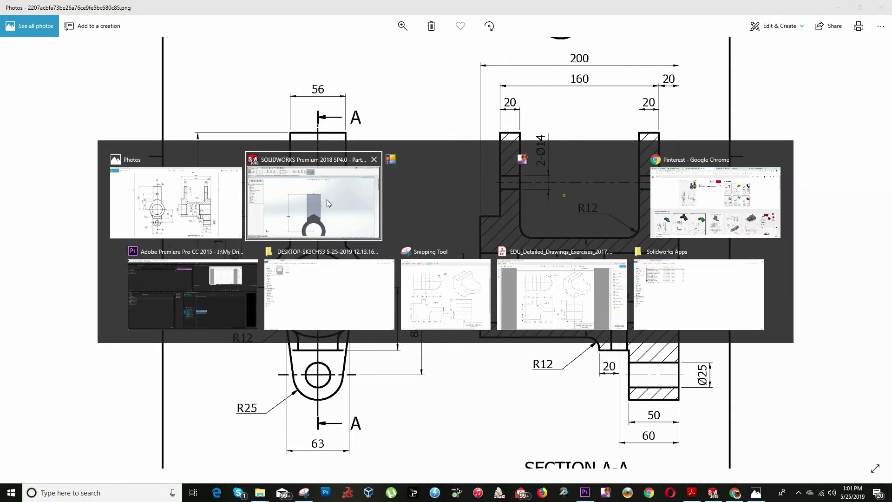
pyautogui.click(325, 170)
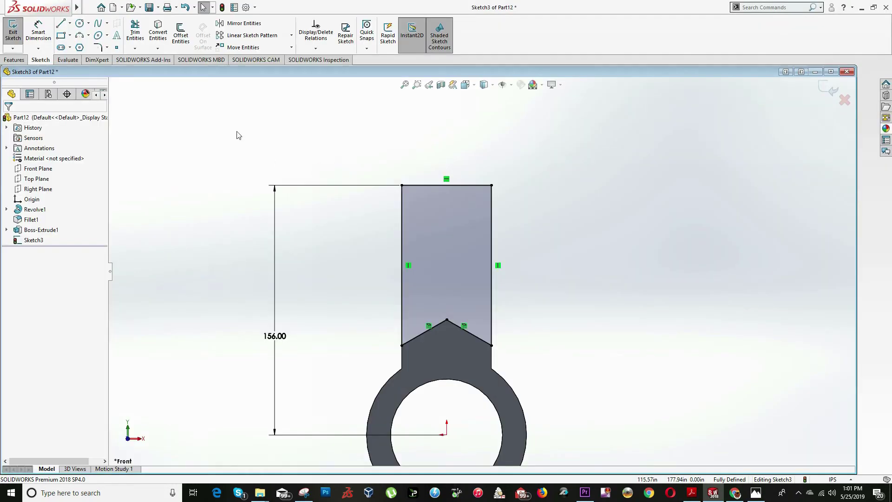
# Draw a circle on the arm's centreline and dimension its diameter to 14.
pyautogui.click(79, 24)
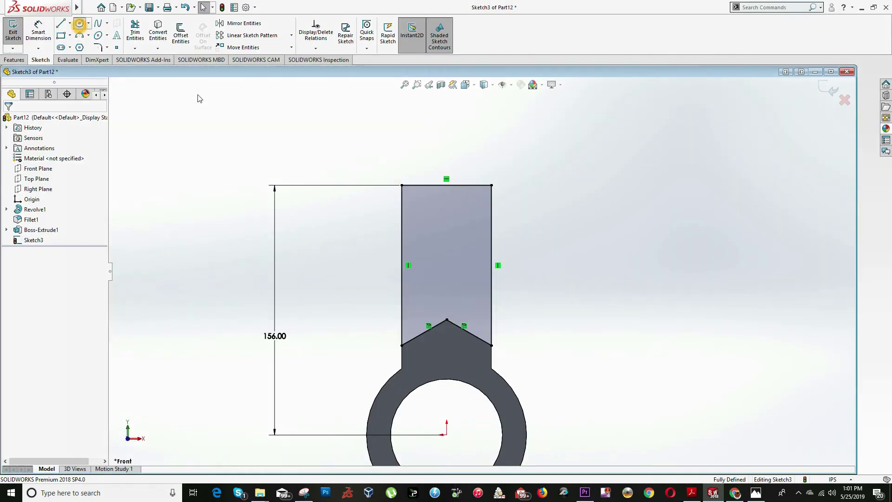
pyautogui.click(447, 221)
pyautogui.click(449, 235)
pyautogui.press('Escape')
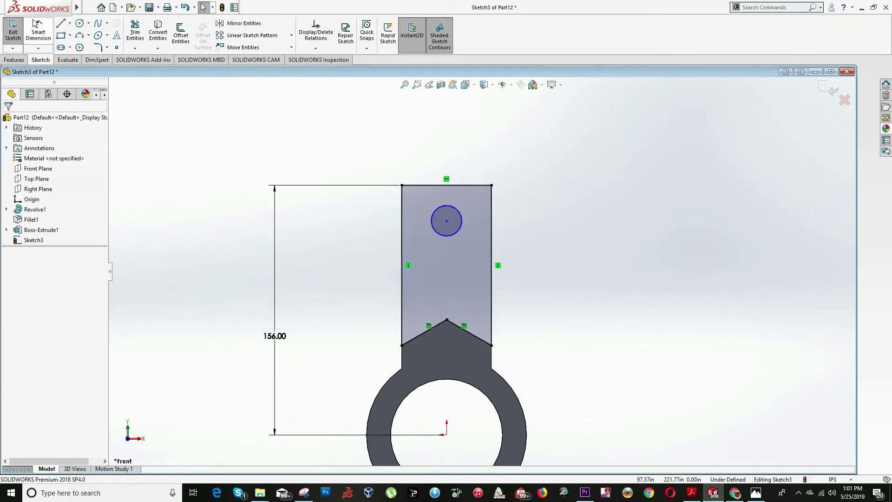
pyautogui.click(38, 28)
pyautogui.click(437, 231)
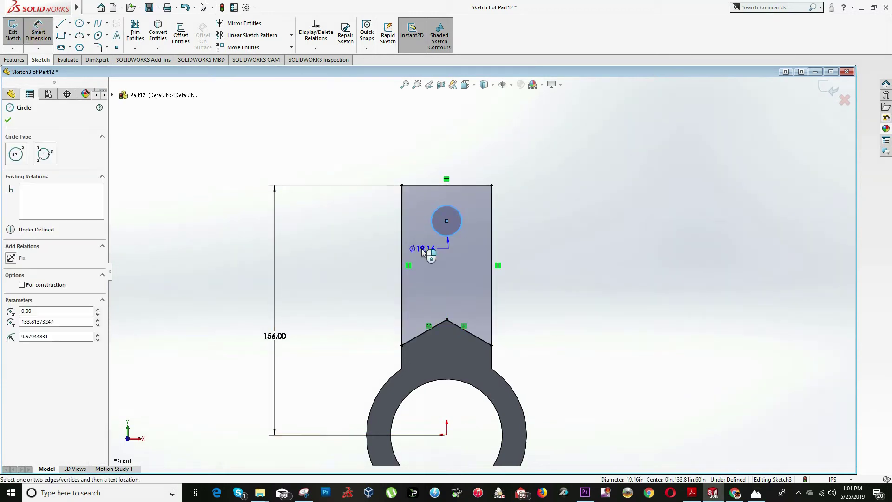
pyautogui.click(421, 249)
pyautogui.write('14')
pyautogui.press('Return')
# After checking the reference drawing, dimension the hole centre 106 above the origin.
pyautogui.hotkey('alt', 'Tab')
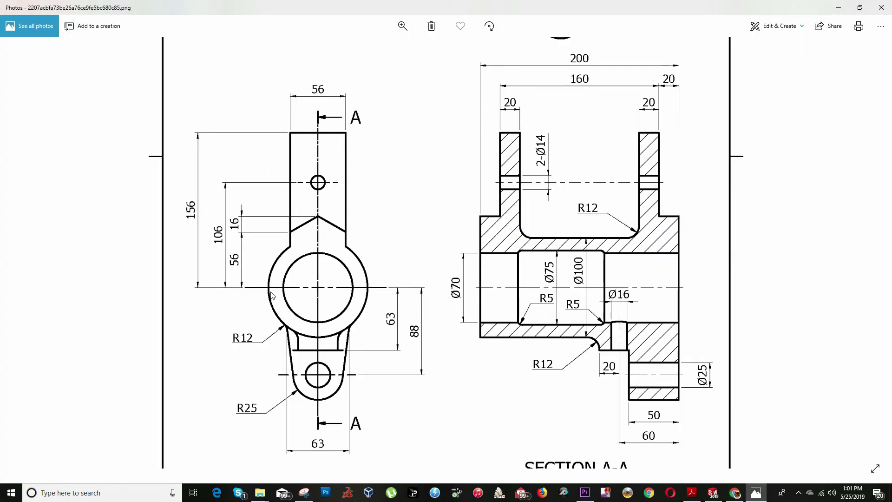
pyautogui.hotkey('alt', 'Tab')
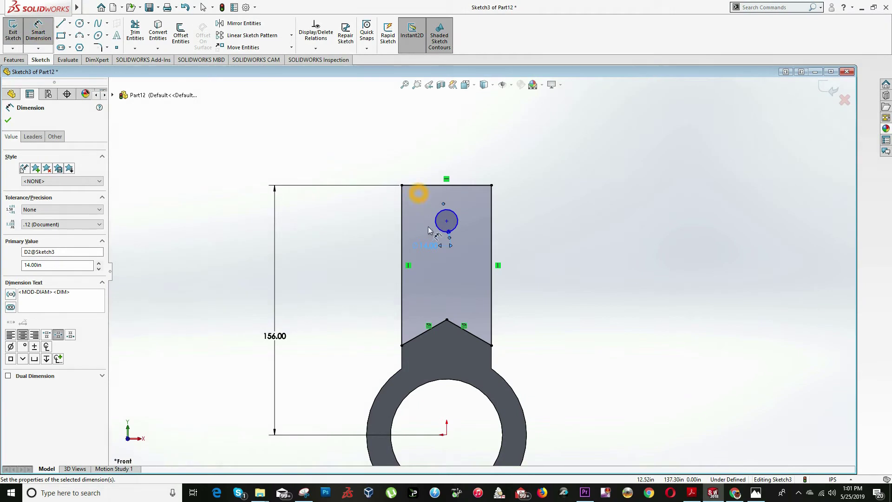
pyautogui.click(437, 226)
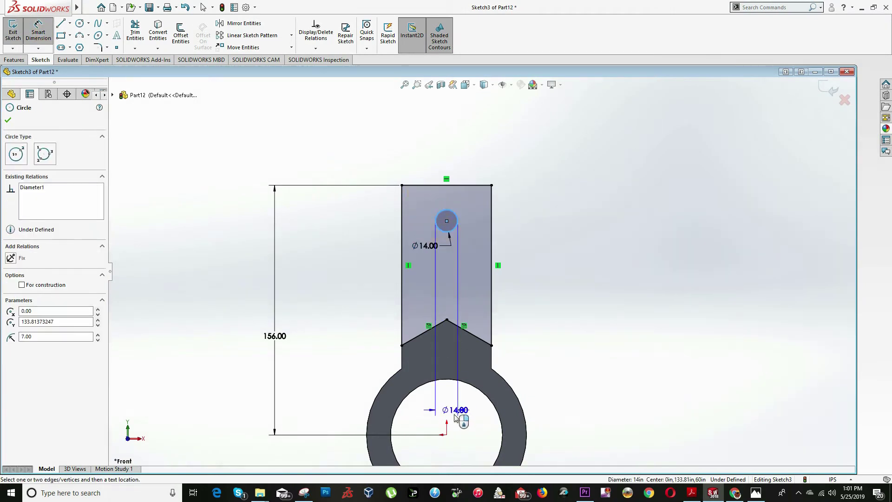
pyautogui.click(446, 434)
pyautogui.click(322, 349)
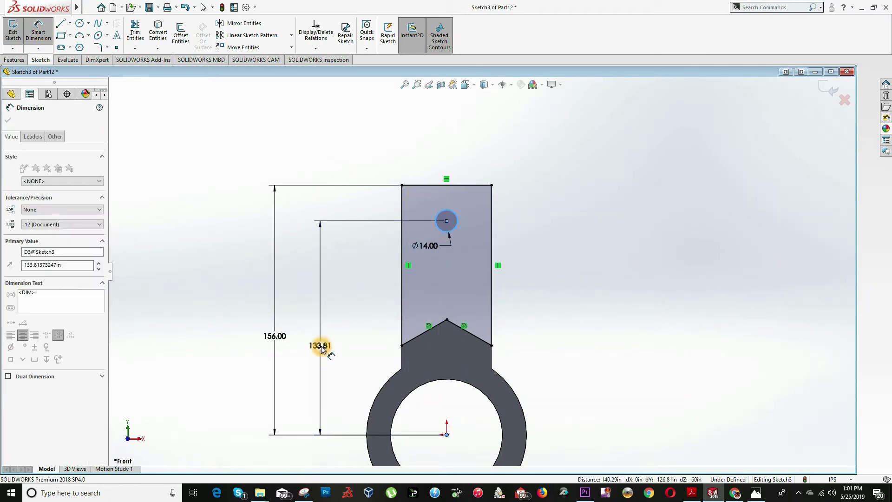
pyautogui.write('106')
pyautogui.press('Return')
pyautogui.press('Escape')
# Add a Vertical relation between the hole centre and the V apex point.
pyautogui.scroll(-2, 444, 281)
pyautogui.scroll(-1, 450, 279)
pyautogui.moveTo(450, 253); pyautogui.dragTo(472, 210)
pyautogui.click(471, 253)
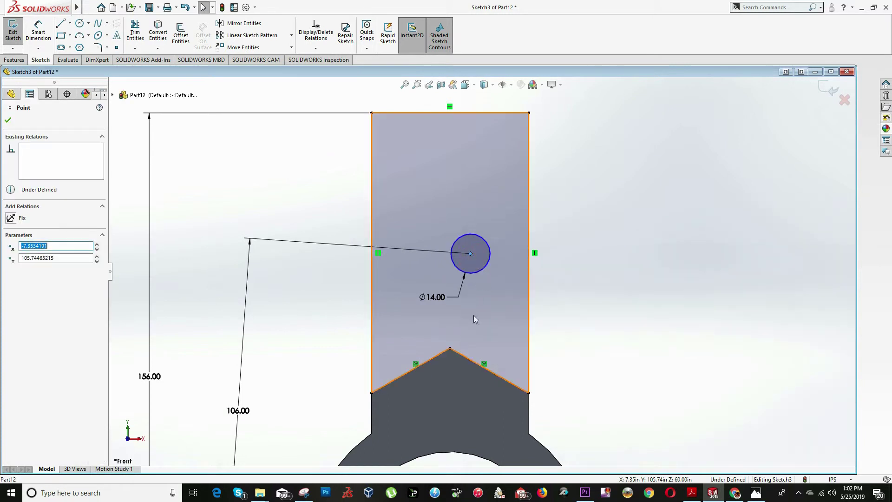
pyautogui.keyDown('ctrl'); pyautogui.click(451, 348); pyautogui.keyUp('ctrl')
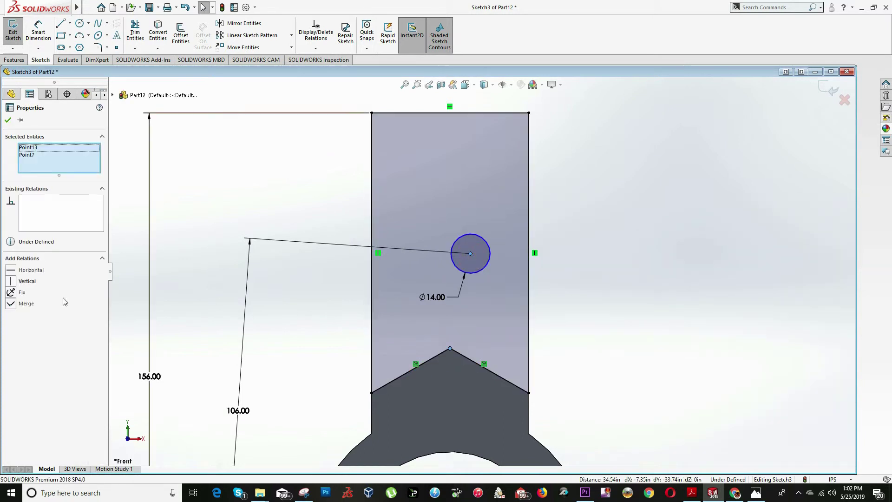
pyautogui.click(14, 283)
pyautogui.click(513, 210)
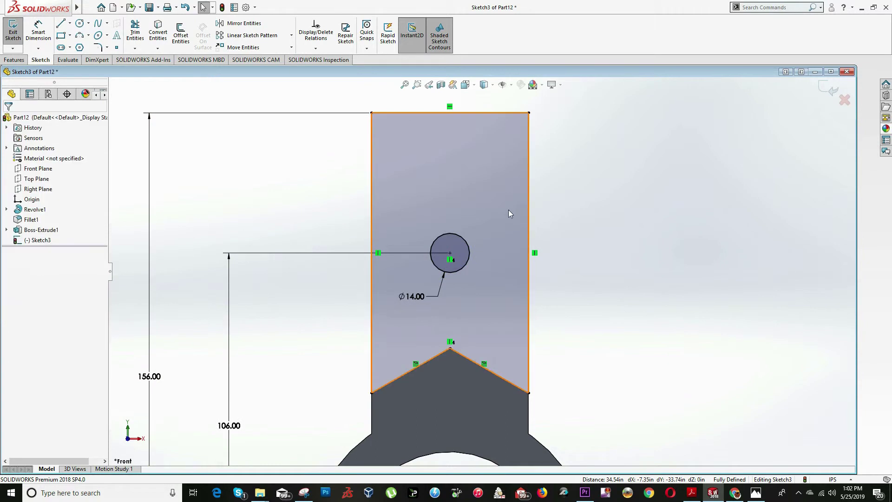
pyautogui.scroll(4, 496, 283)
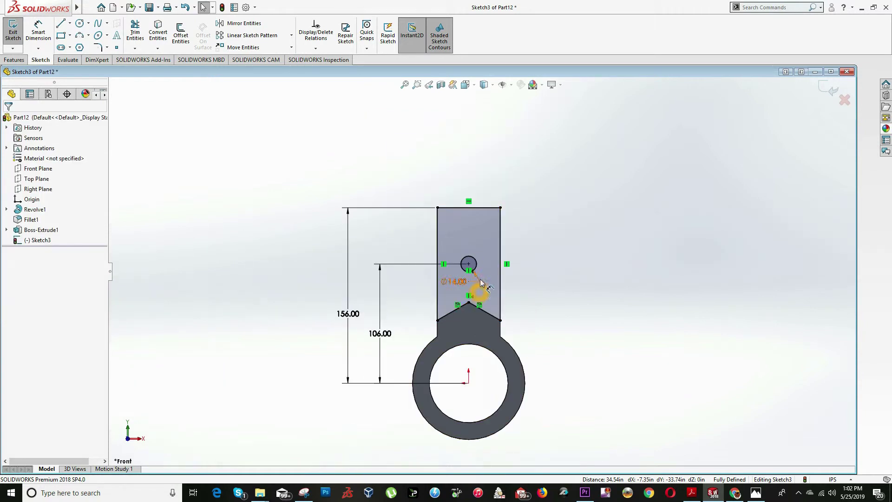
# Extrude the arm sketch 20 deep in the reversed direction as Boss-Extrude2.
pyautogui.click(13, 64)
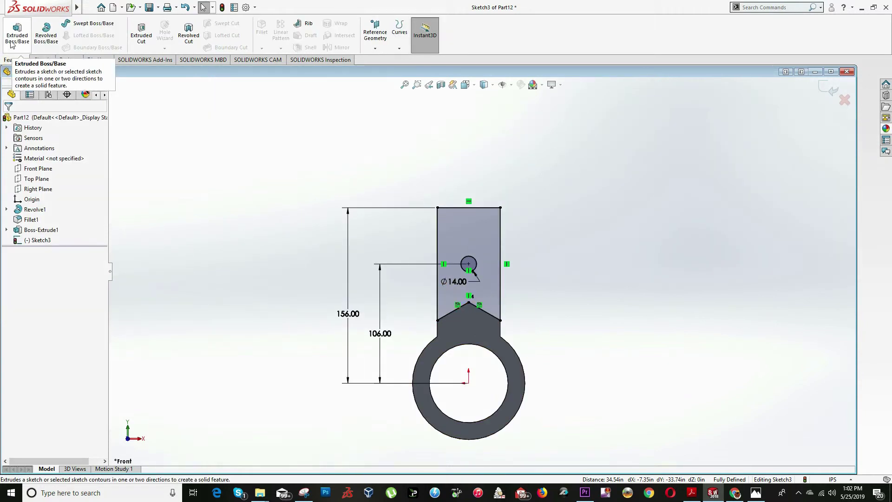
pyautogui.click(13, 42)
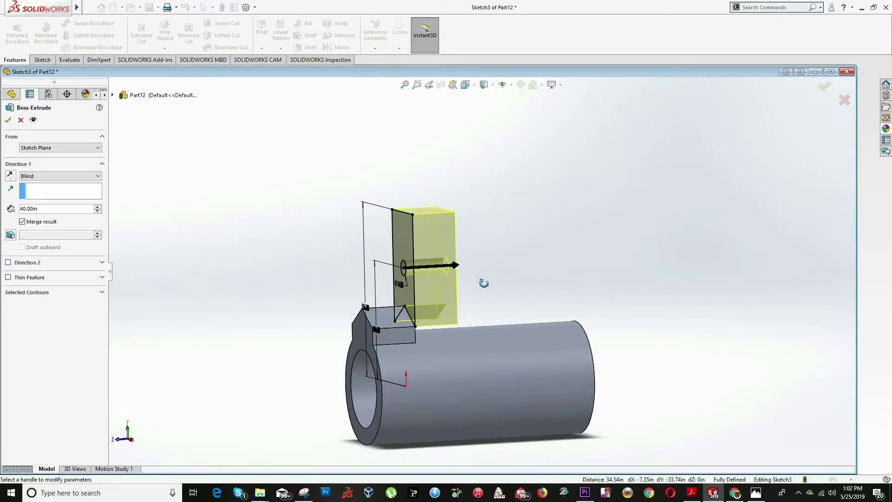
pyautogui.click(9, 176)
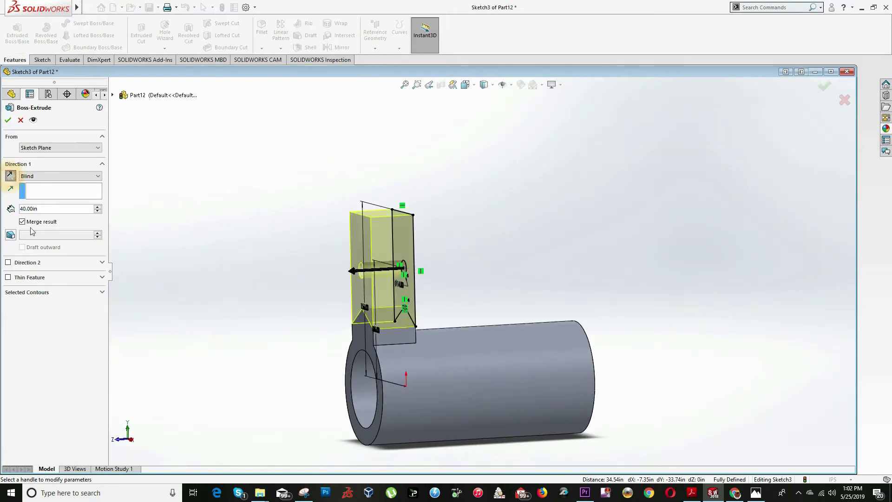
pyautogui.doubleClick(47, 208)
pyautogui.write('20')
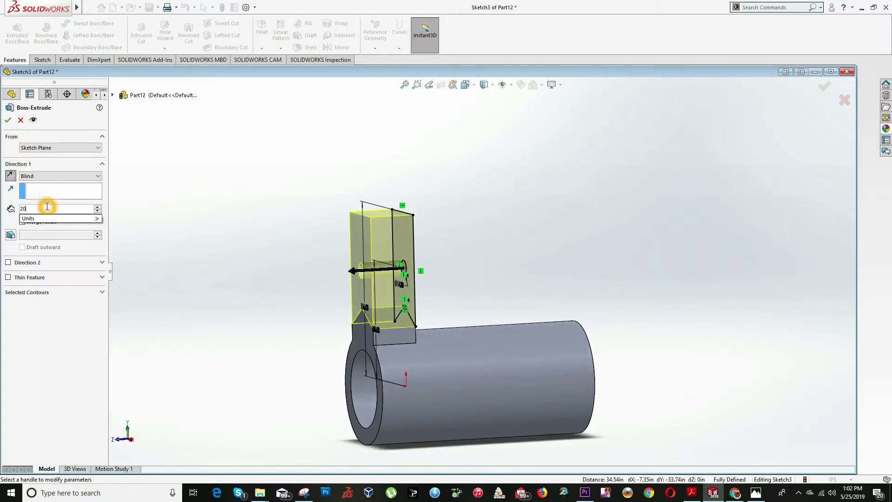
pyautogui.press('Return')
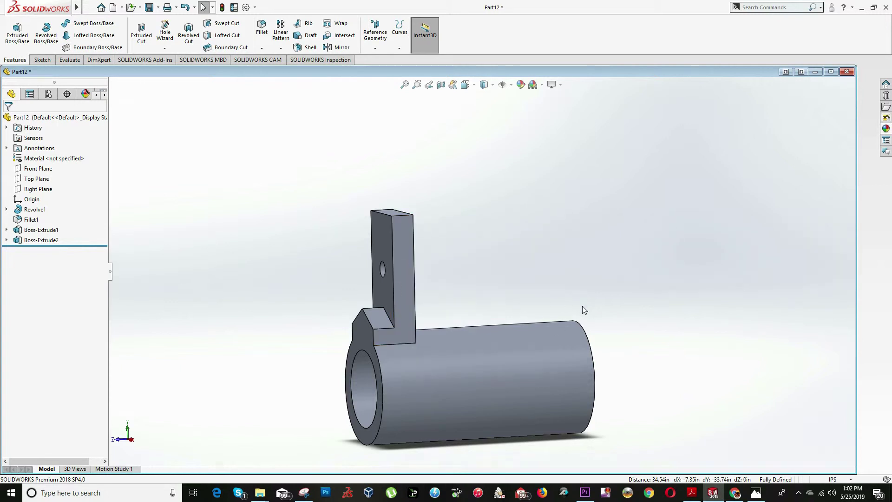
pyautogui.moveTo(581, 306)
pyautogui.mouseDown(button='middle')
pyautogui.moveTo(534, 303)
pyautogui.moveTo(482, 324)
pyautogui.mouseUp(button='middle')
# Round the arm-to-cylinder junction edge with a 12 radius fillet, creating Fillet2.
pyautogui.hotkey('alt', 'Tab')
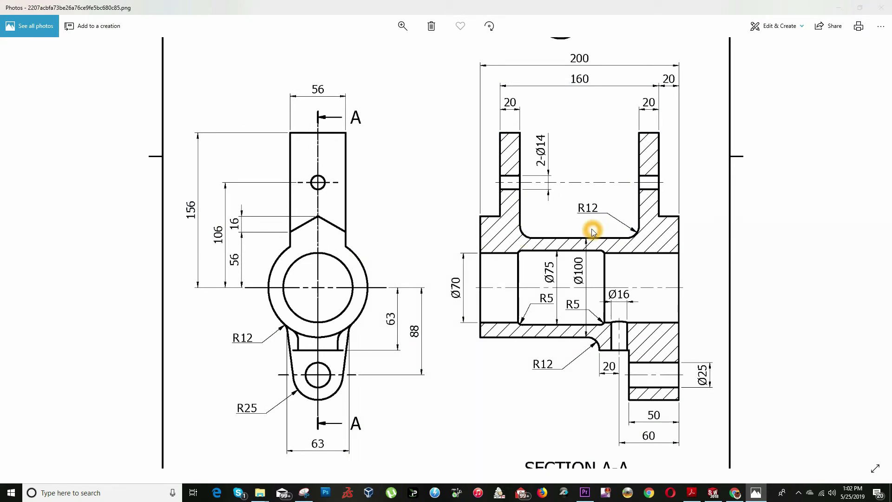
pyautogui.hotkey('alt', 'Tab')
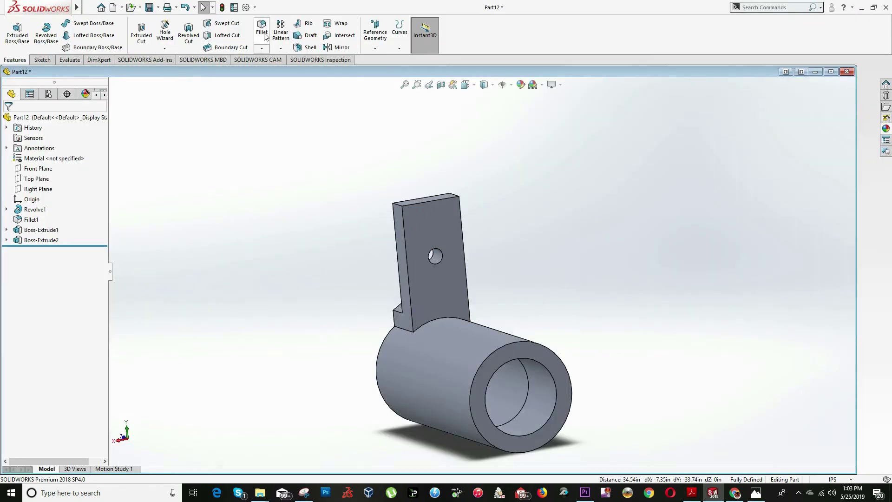
pyautogui.click(261, 29)
pyautogui.write('12')
pyautogui.press('Return')
pyautogui.scroll(-5, 575, 319)
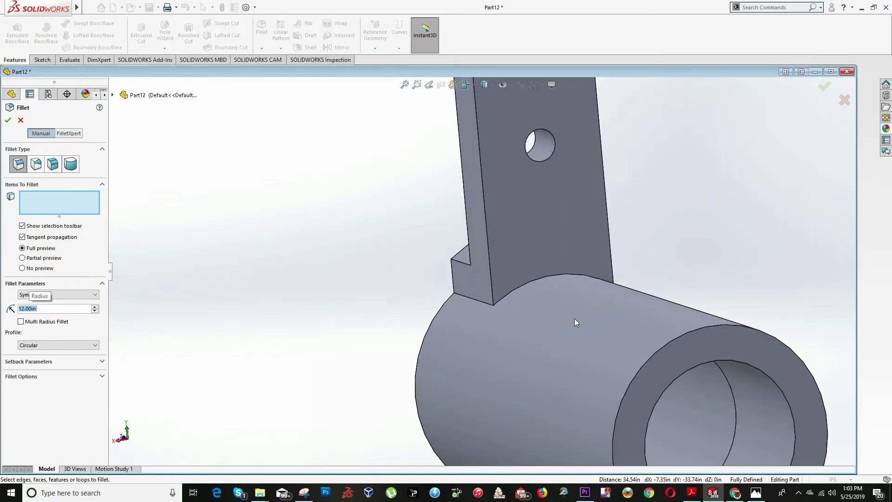
pyautogui.click(510, 291)
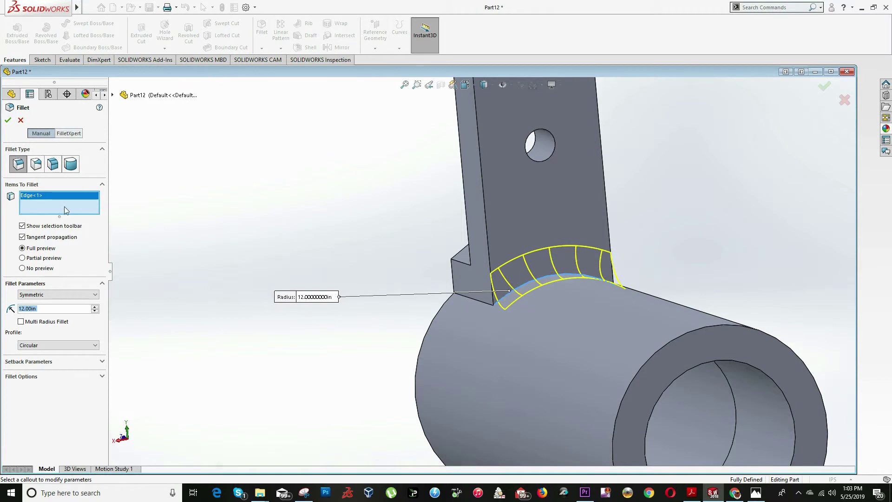
pyautogui.click(8, 120)
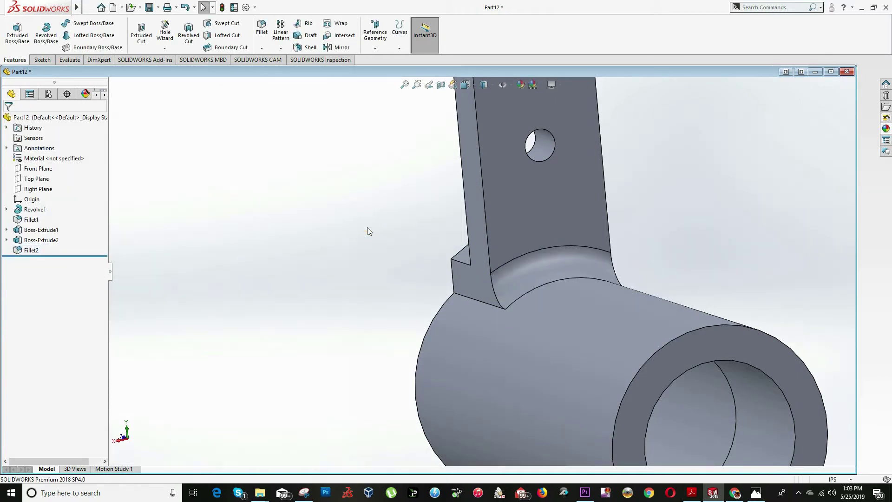
pyautogui.moveTo(369, 230); pyautogui.dragTo(400, 255, button='middle')
pyautogui.press('f')
pyautogui.moveTo(470, 255); pyautogui.dragTo(514, 278, button='middle')
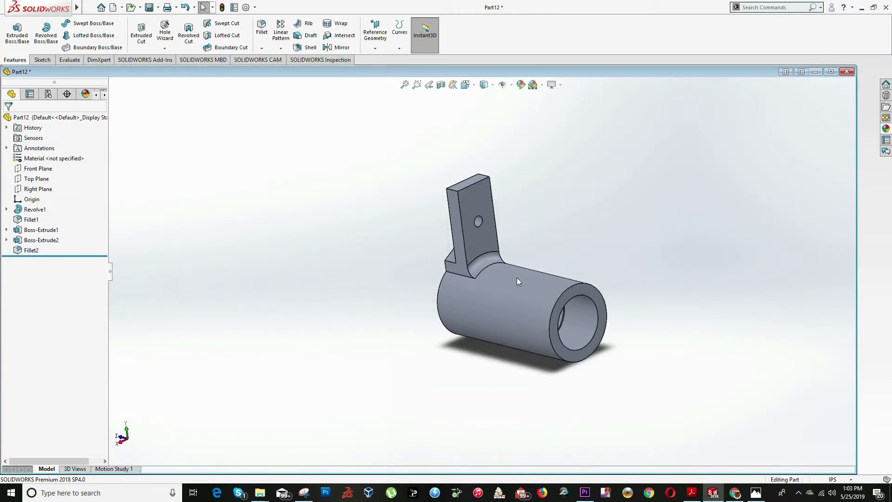
# Create Plane1 midway between the cylinder's two end faces.
pyautogui.click(375, 48)
pyautogui.click(383, 60)
pyautogui.scroll(5, 539, 298)
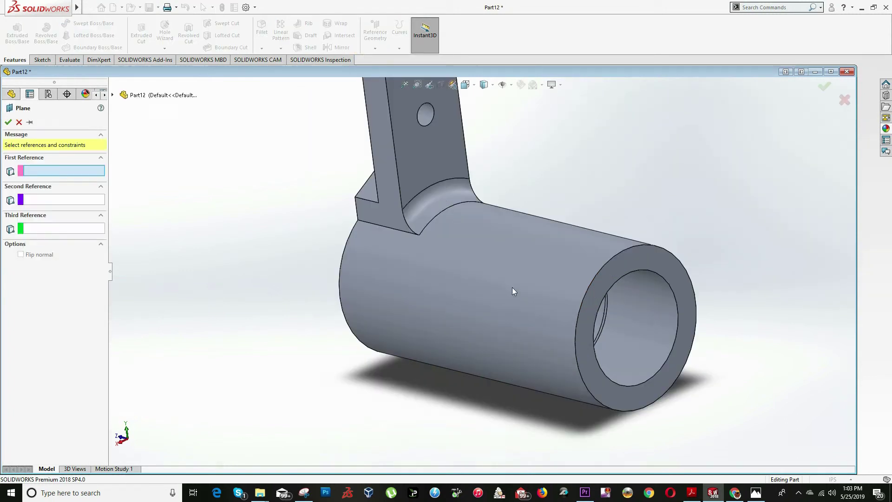
pyautogui.click(603, 287)
pyautogui.moveTo(409, 239); pyautogui.dragTo(286, 270, button='middle')
pyautogui.click(349, 269)
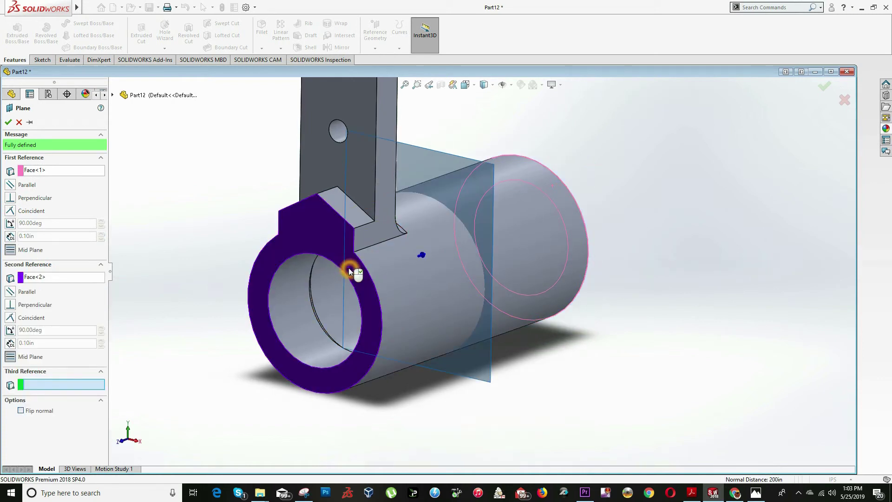
pyautogui.click(9, 121)
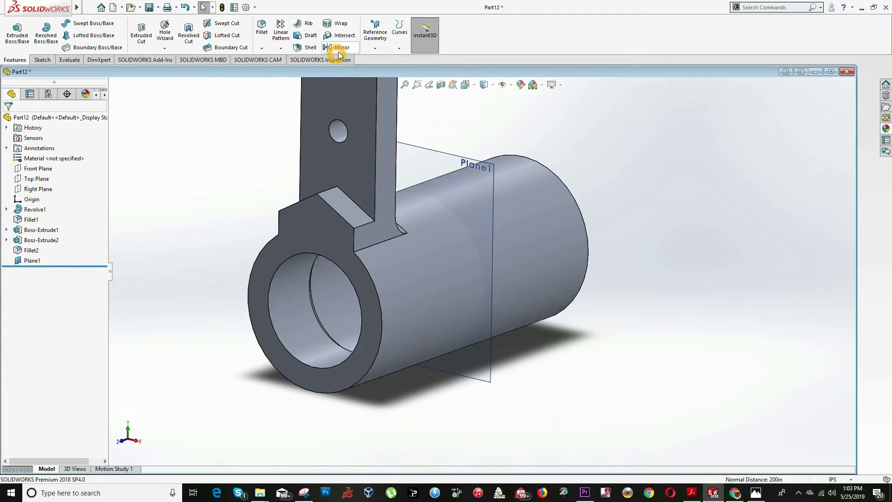
# Mirror Fillet2, Boss-Extrude2 and Boss-Extrude1 about Plane1 to form the second arm.
pyautogui.click(342, 49)
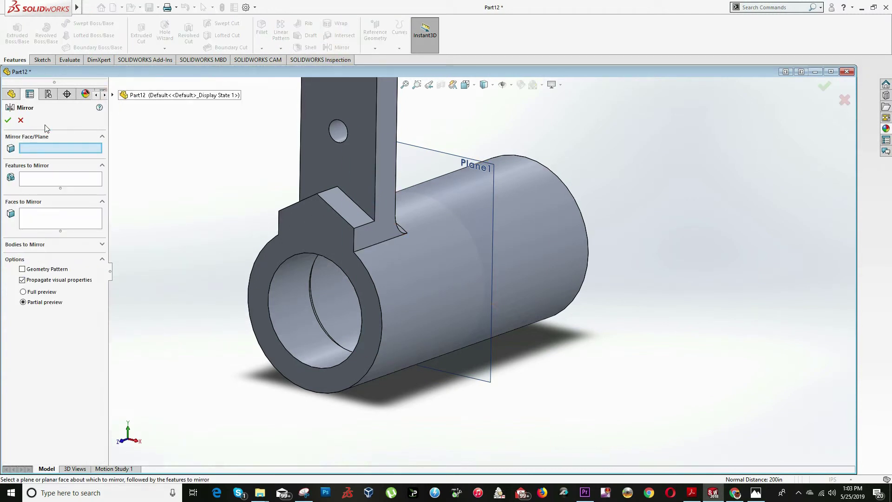
pyautogui.click(442, 154)
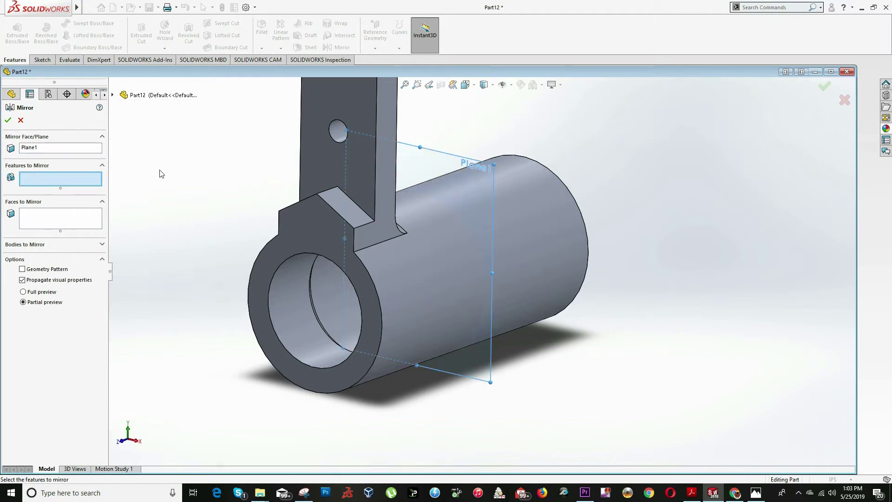
pyautogui.click(113, 94)
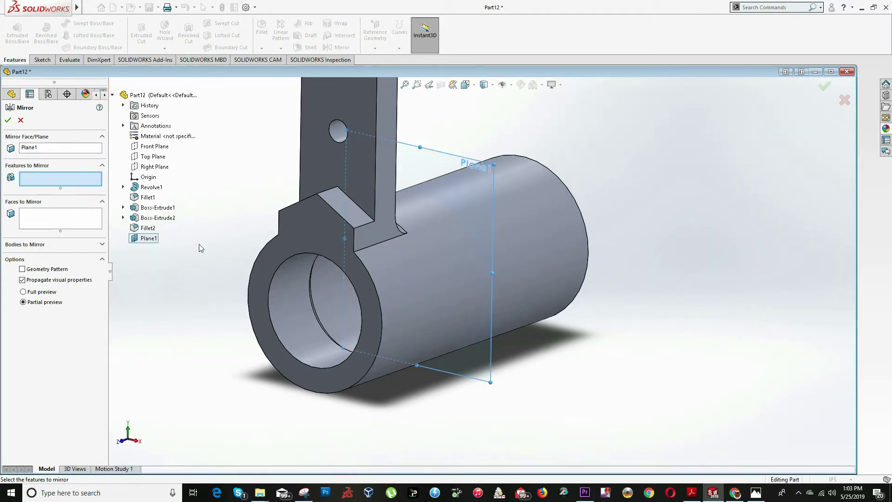
pyautogui.click(169, 239)
pyautogui.click(147, 231)
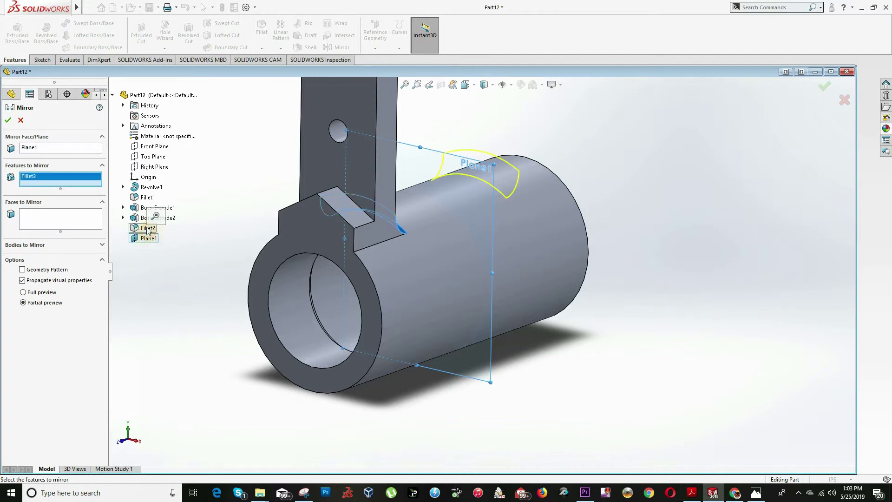
pyautogui.click(142, 219)
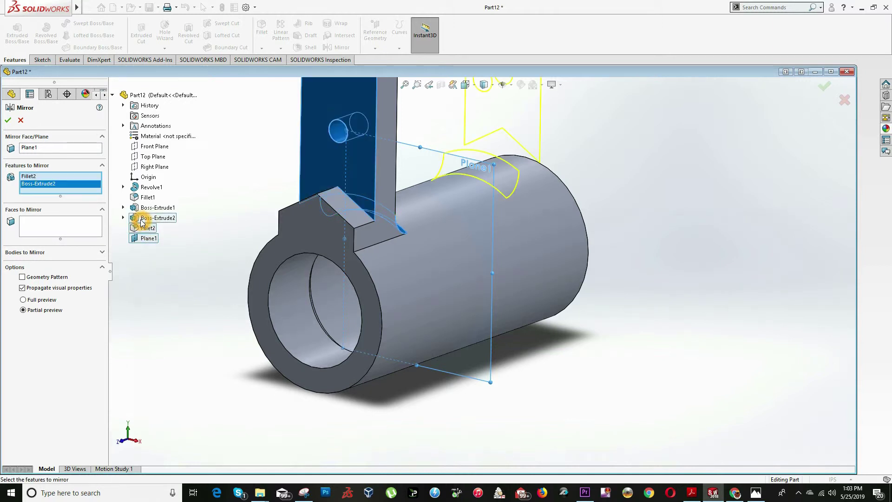
pyautogui.click(147, 208)
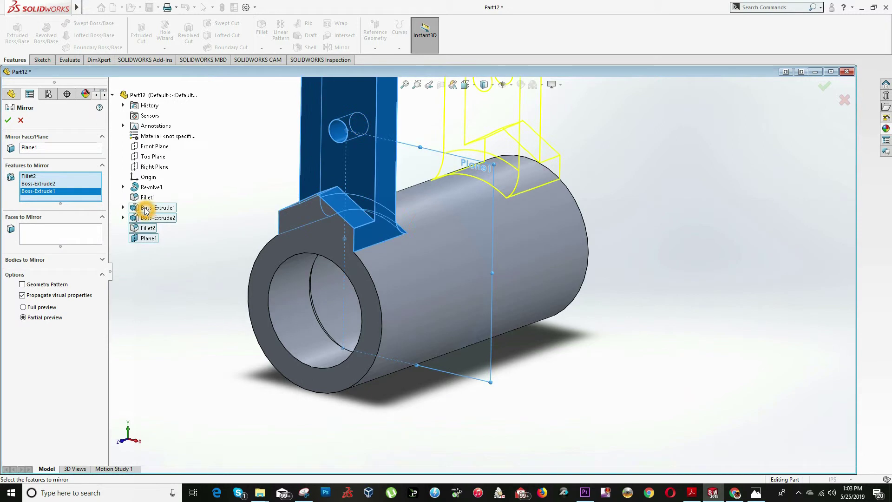
pyautogui.click(11, 120)
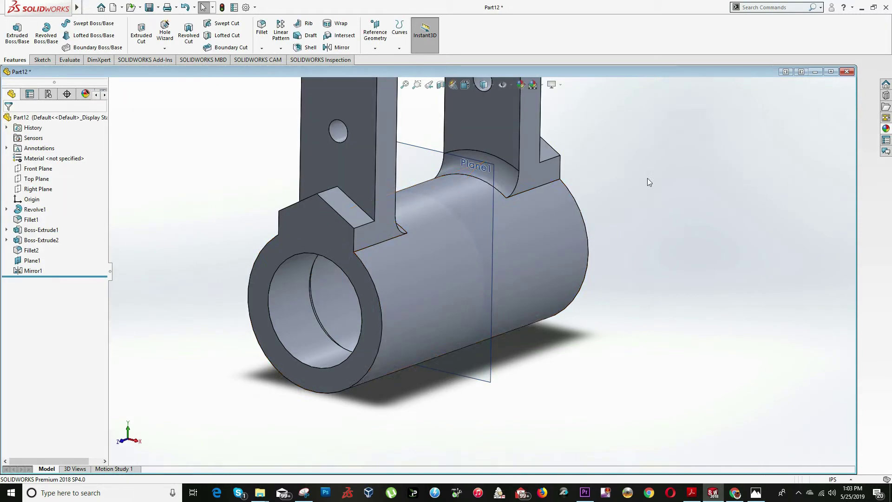
pyautogui.moveTo(568, 209); pyautogui.dragTo(435, 201, button='middle')
pyautogui.scroll(-3, 438, 242)
pyautogui.moveTo(489, 222); pyautogui.dragTo(477, 217, button='middle')
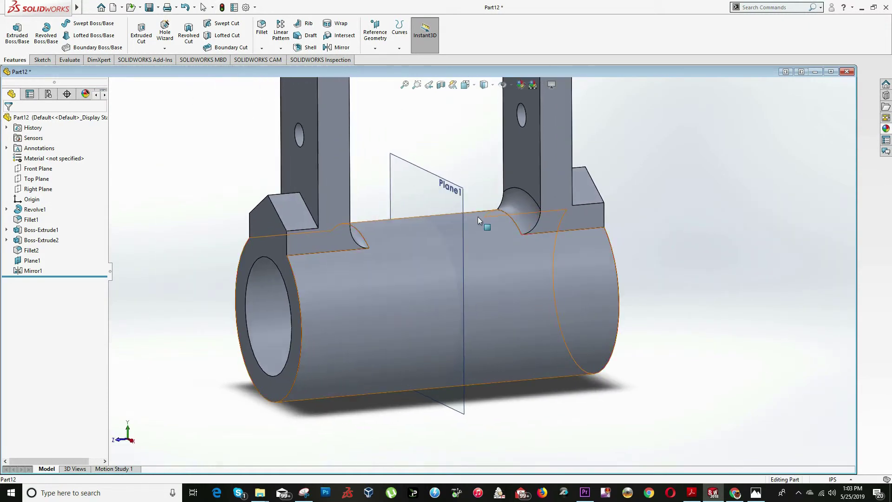
pyautogui.scroll(5, 478, 217)
pyautogui.moveTo(506, 290); pyautogui.dragTo(514, 207, button='middle')
pyautogui.hotkey('alt', 'Tab')
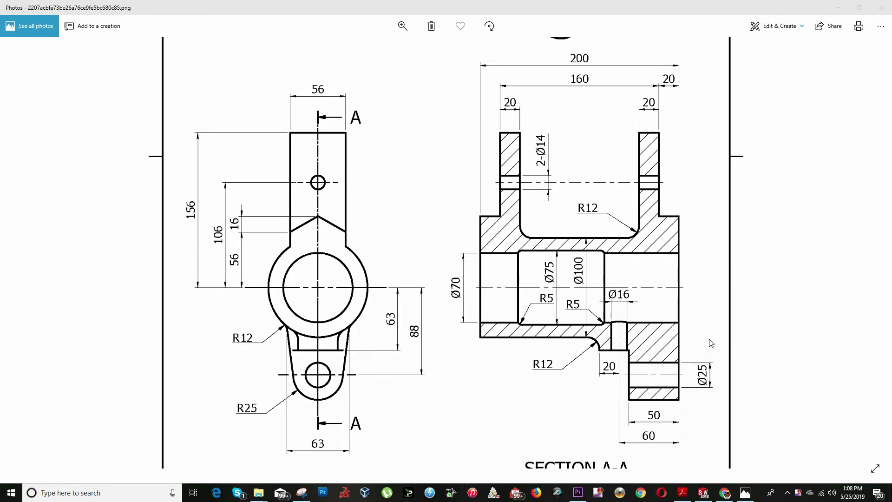
pyautogui.click(680, 389)
pyautogui.hotkey('alt', 'Tab')
pyautogui.hotkey('alt', 'Tab')
pyautogui.hotkey('alt', 'Tab')
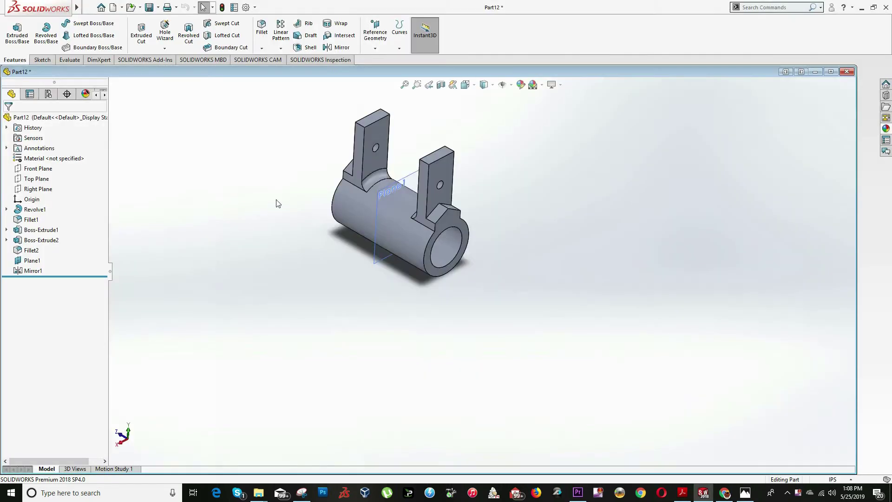
# Start a new sketch on the cylinder's end face, viewed from the back.
pyautogui.rightClick(503, 303)
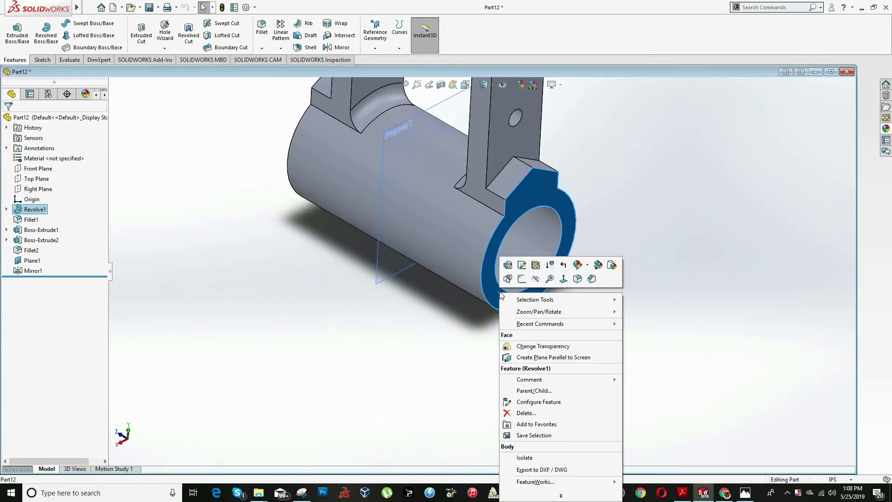
pyautogui.click(522, 279)
pyautogui.click(466, 86)
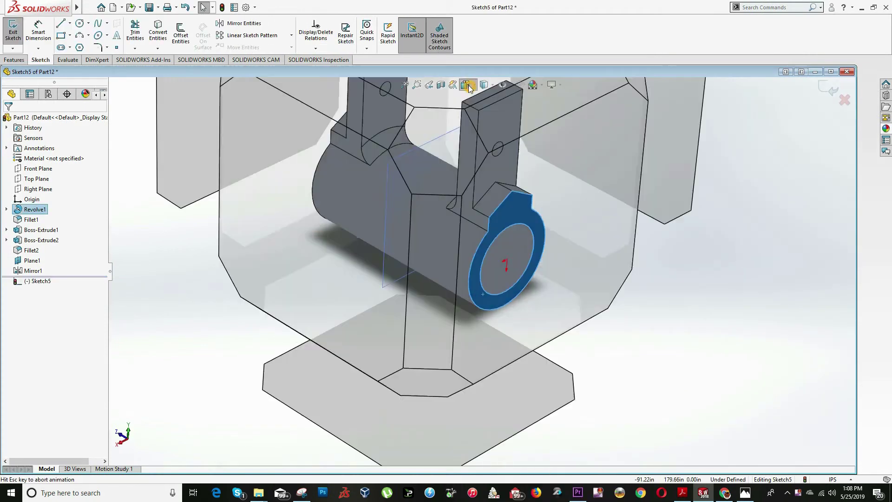
pyautogui.click(445, 326)
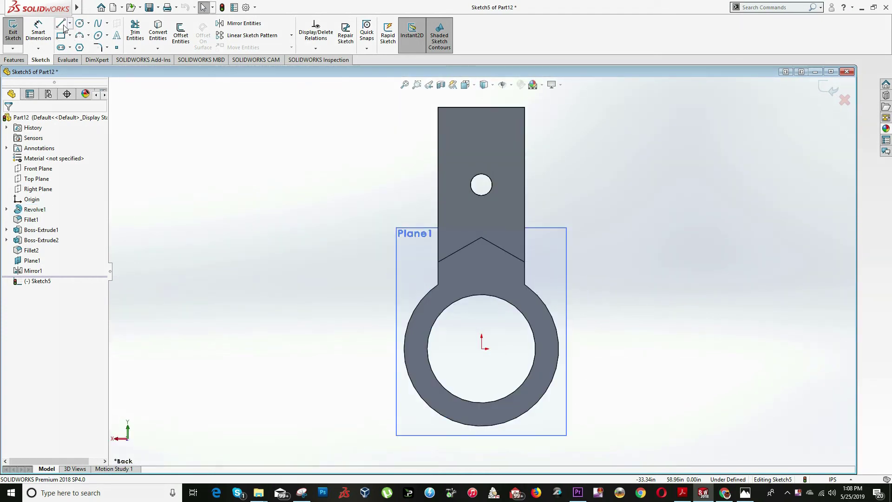
pyautogui.click(62, 26)
pyautogui.scroll(-2, 397, 351)
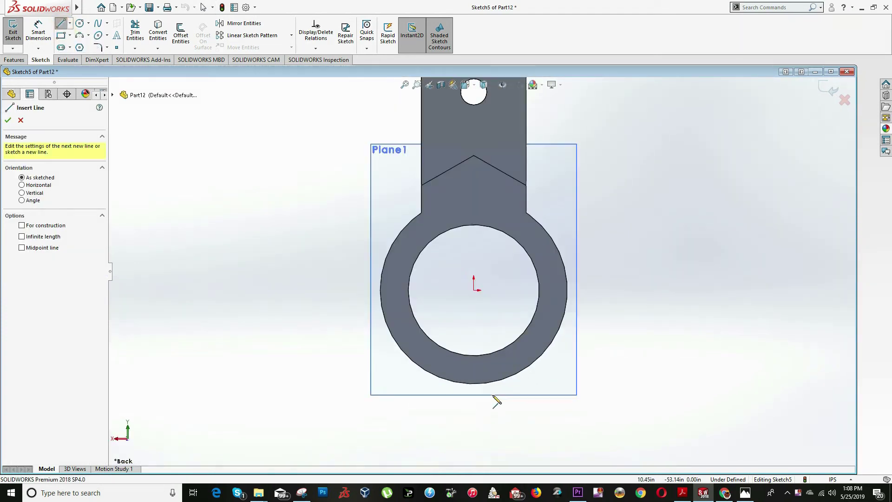
pyautogui.press('Escape')
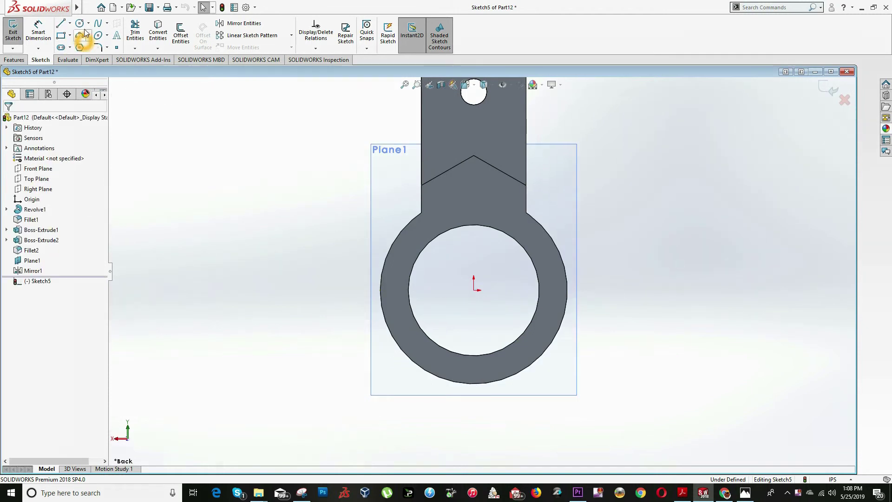
pyautogui.scroll(3, 518, 388)
pyautogui.scroll(-4, 446, 328)
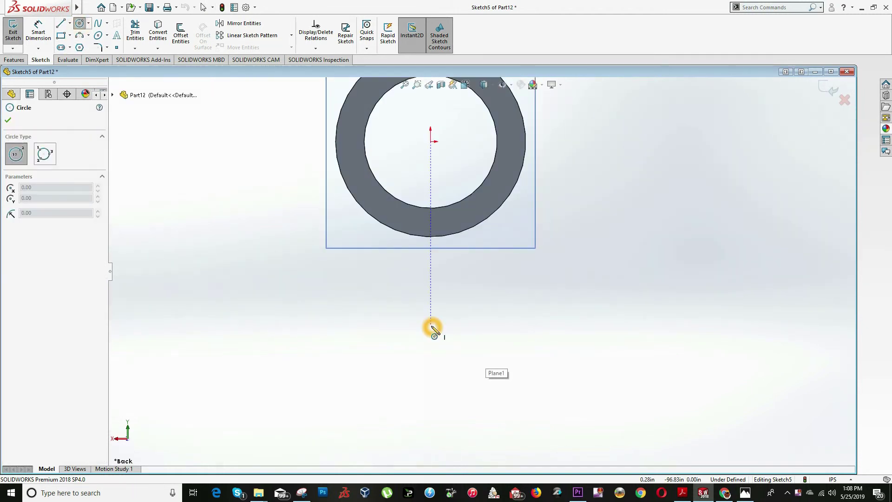
# Draw two concentric lug circles below the ring.
pyautogui.click(431, 326)
pyautogui.click(438, 365)
pyautogui.click(431, 327)
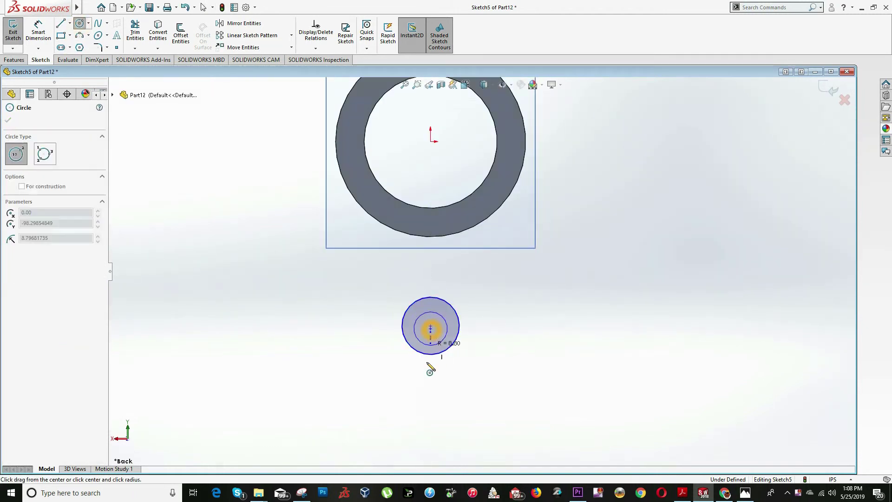
pyautogui.click(428, 382)
pyautogui.press('Escape')
pyautogui.moveTo(431, 327)
pyautogui.mouseDown()
pyautogui.moveTo(432, 299)
pyautogui.moveTo(431, 326)
pyautogui.mouseUp()
pyautogui.press('Escape')
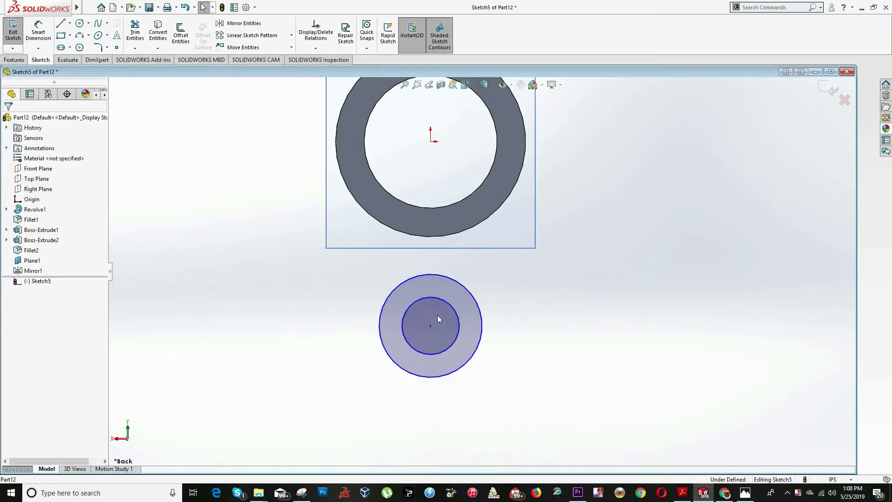
# Align the lug circles' centre vertically with the sketch origin.
pyautogui.click(431, 142)
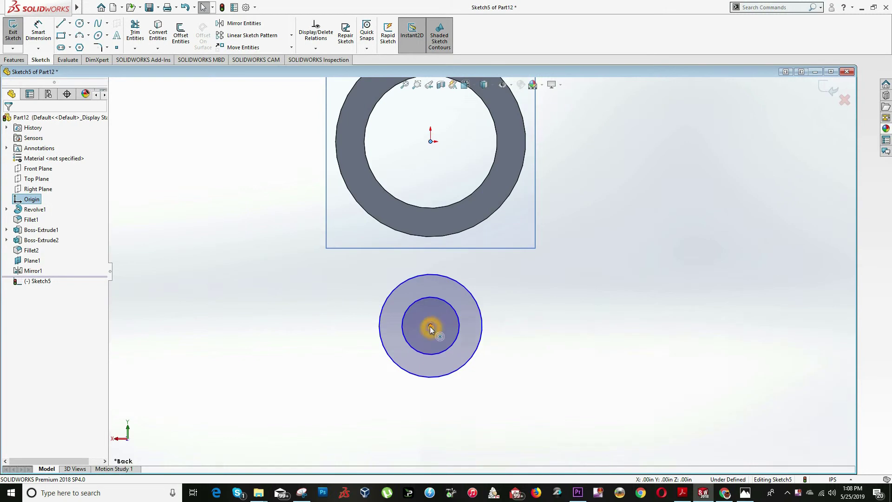
pyautogui.keyDown('ctrl'); pyautogui.click(431, 326); pyautogui.keyUp('ctrl')
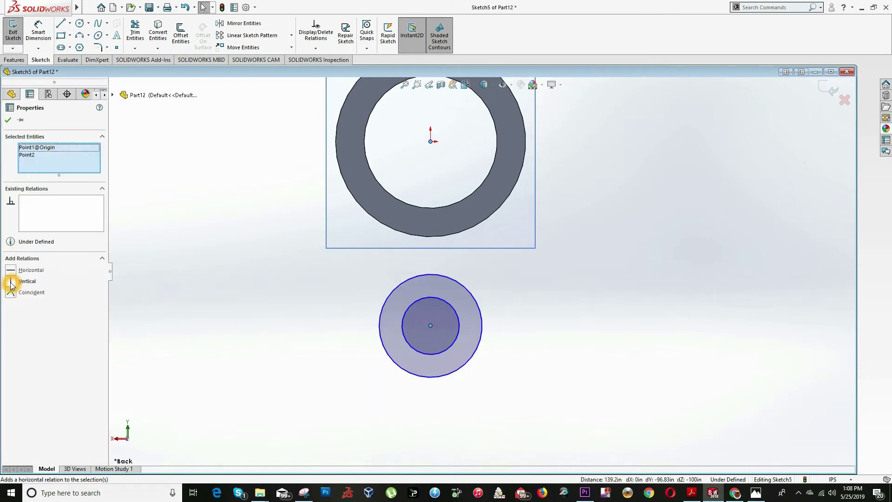
pyautogui.click(10, 281)
pyautogui.click(8, 120)
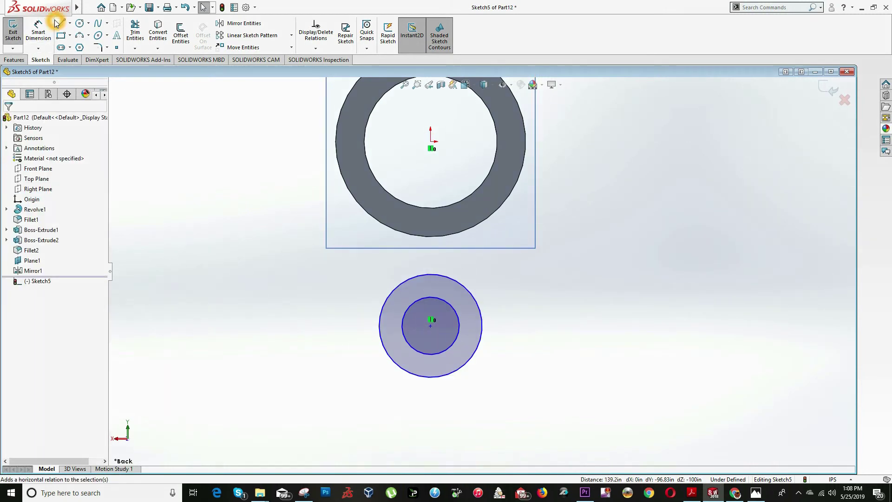
# Draw two lines joining the ring's left and right edges to the outer lug circle.
pyautogui.click(60, 23)
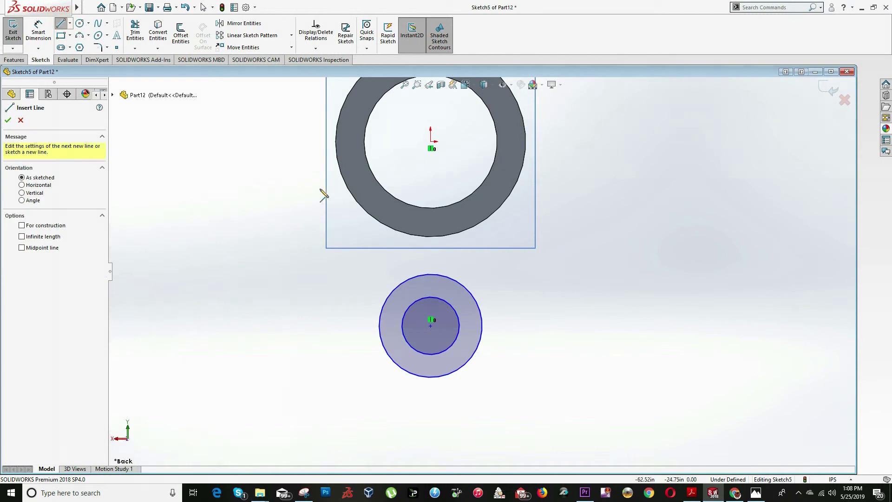
pyautogui.click(351, 195)
pyautogui.click(381, 338)
pyautogui.press('Escape')
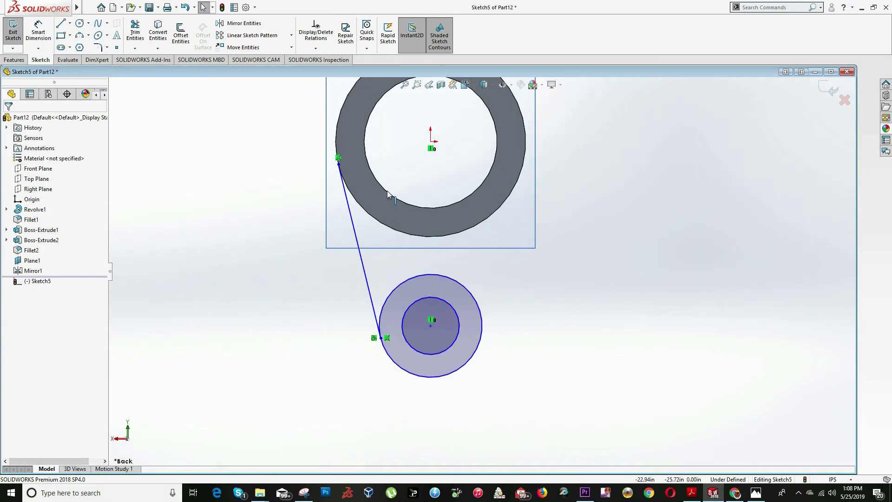
pyautogui.click(60, 23)
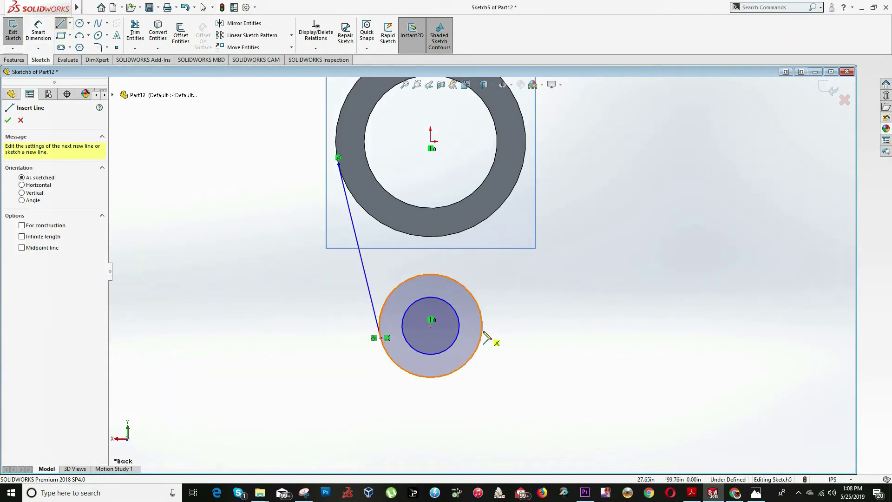
pyautogui.click(482, 335)
pyautogui.click(511, 191)
pyautogui.press('Escape')
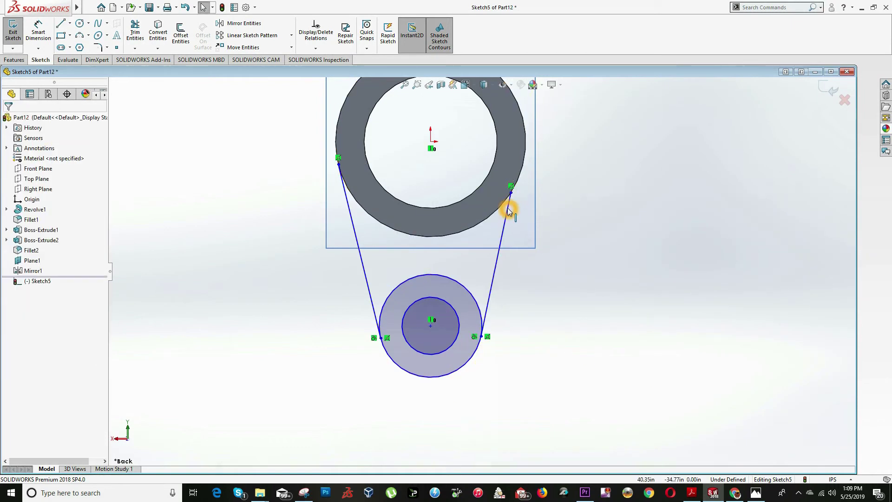
# Make the right line tangent to the ring and lug circle, and the left line tangent to the ring.
pyautogui.click(508, 204)
pyautogui.keyDown('ctrl'); pyautogui.click(506, 203); pyautogui.keyUp('ctrl')
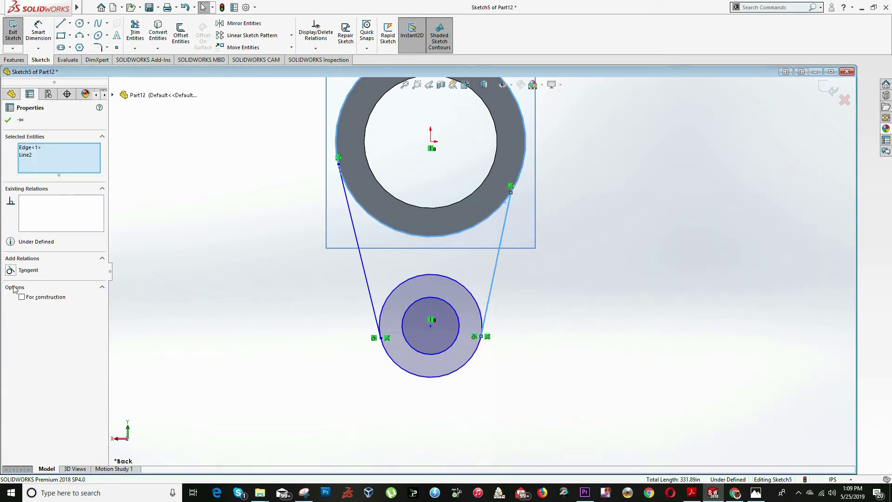
pyautogui.click(10, 270)
pyautogui.click(251, 247)
pyautogui.click(510, 235)
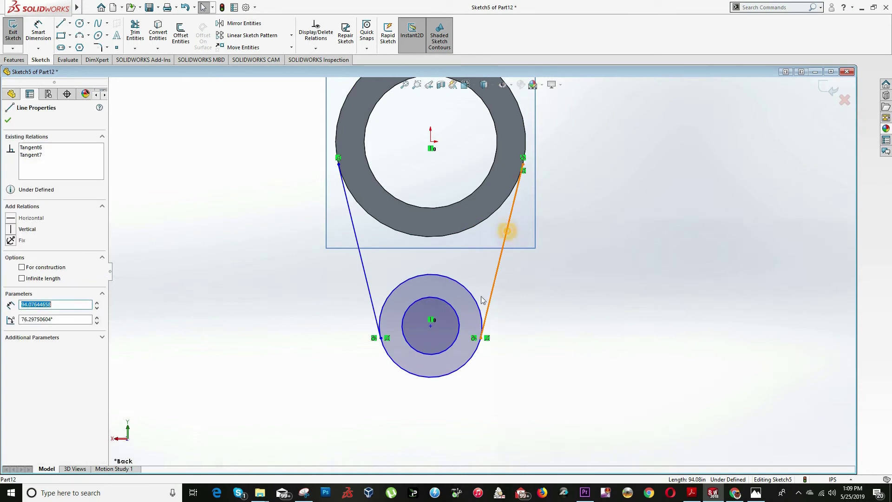
pyautogui.keyDown('ctrl'); pyautogui.click(479, 302); pyautogui.keyUp('ctrl')
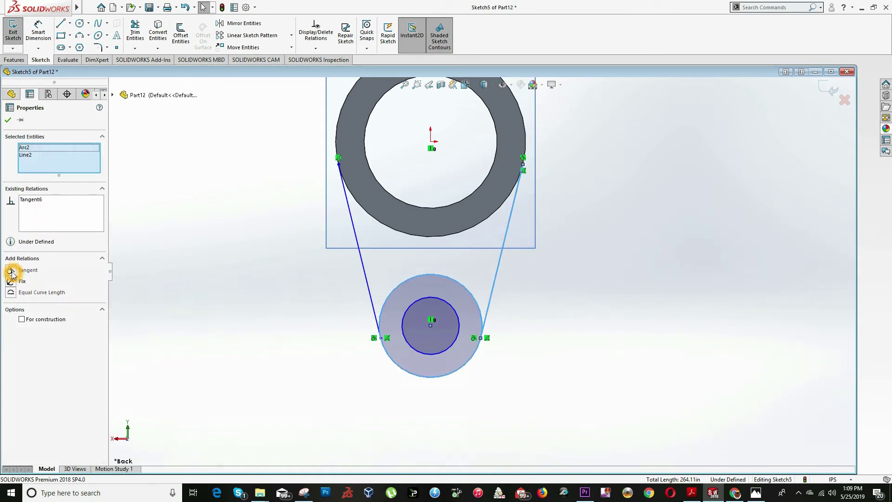
pyautogui.click(11, 271)
pyautogui.press('Escape')
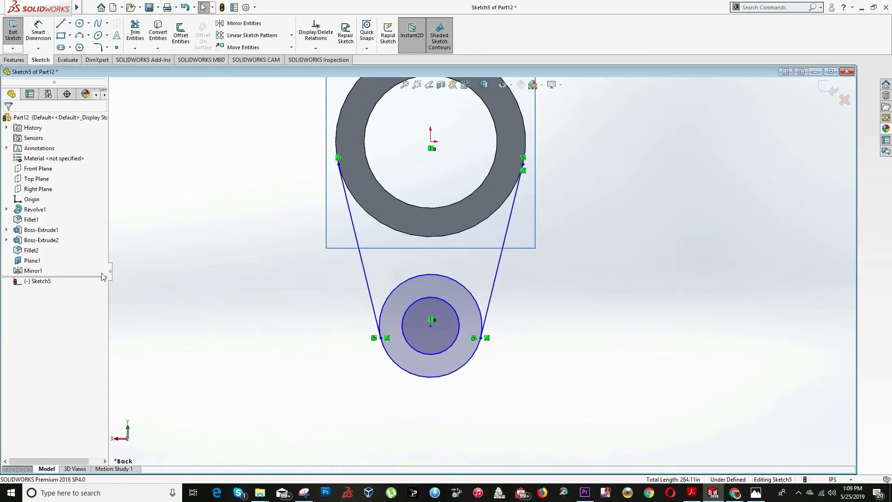
pyautogui.click(364, 273)
pyautogui.keyDown('ctrl'); pyautogui.click(358, 206); pyautogui.keyUp('ctrl')
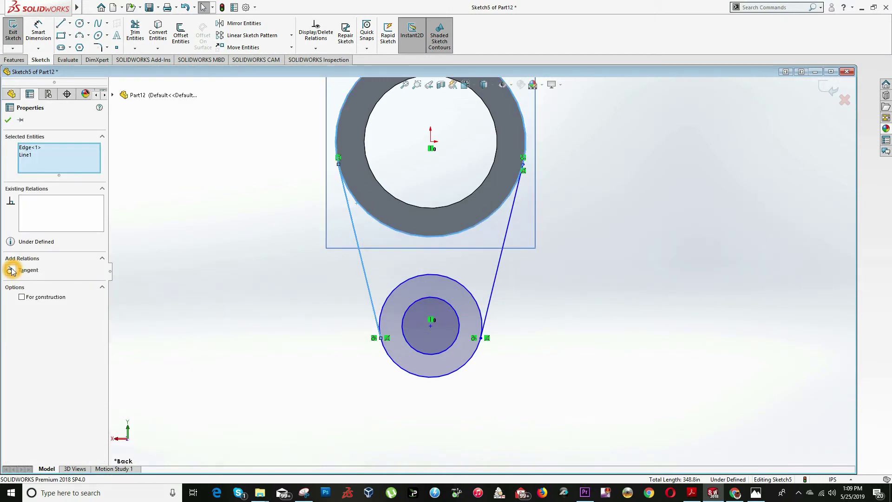
pyautogui.click(275, 182)
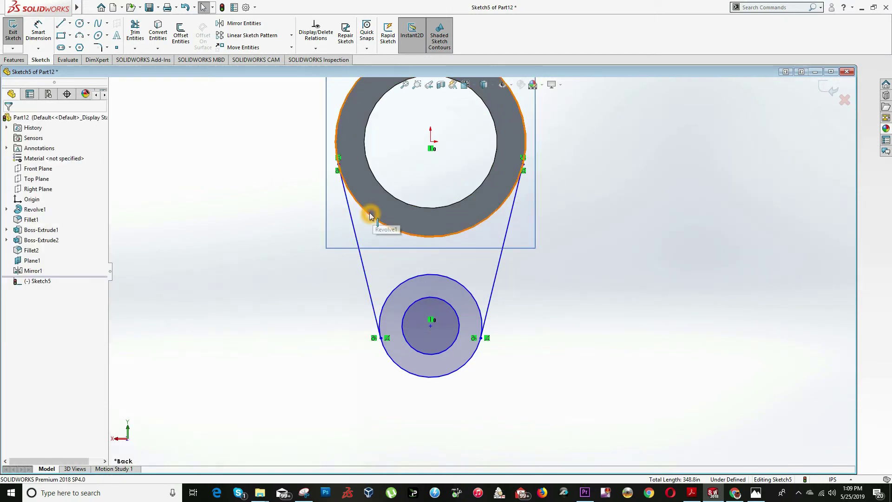
# Trim away the outer lug circle's upper arc between the two lines.
pyautogui.click(132, 29)
pyautogui.moveTo(432, 270); pyautogui.dragTo(432, 283)
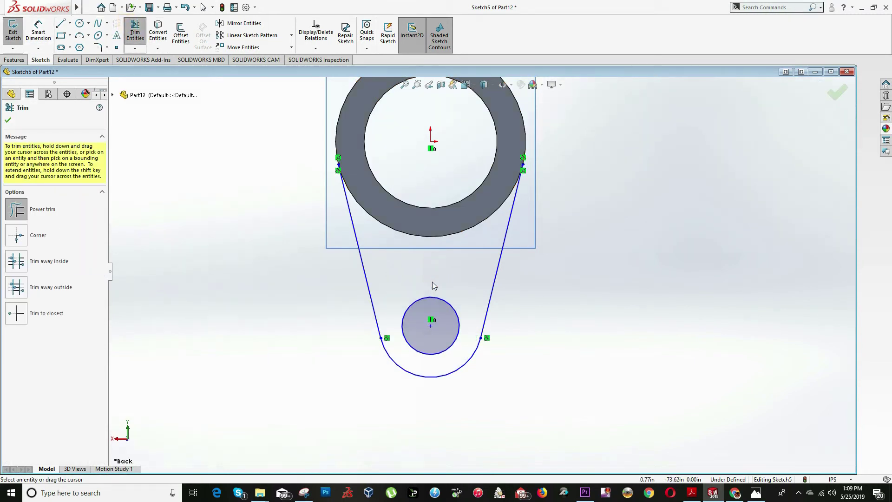
pyautogui.press('Escape')
pyautogui.click(482, 220)
pyautogui.click(397, 221)
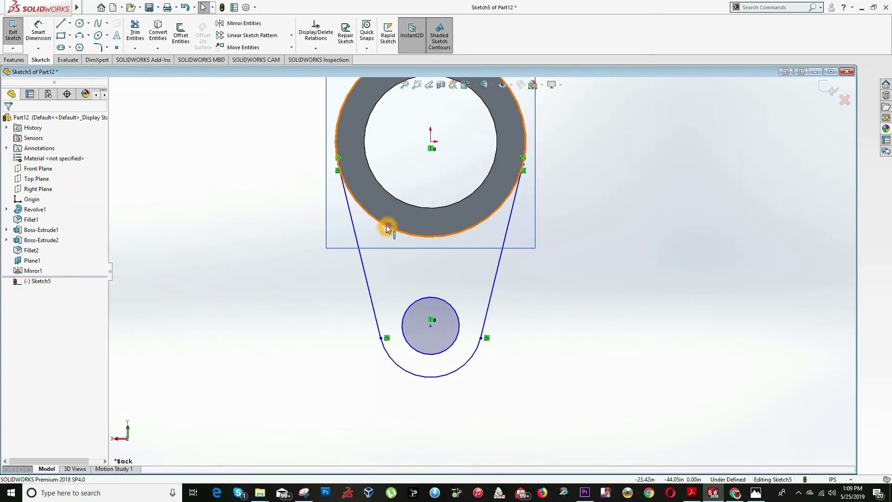
# Convert the ring's outer edge into the sketch and trim it to close the outline.
pyautogui.click(387, 230)
pyautogui.click(158, 34)
pyautogui.click(56, 27)
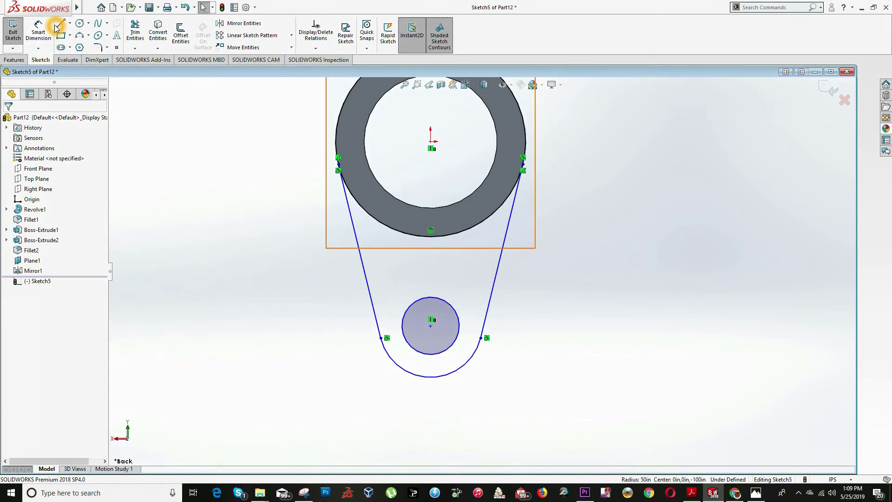
pyautogui.click(132, 30)
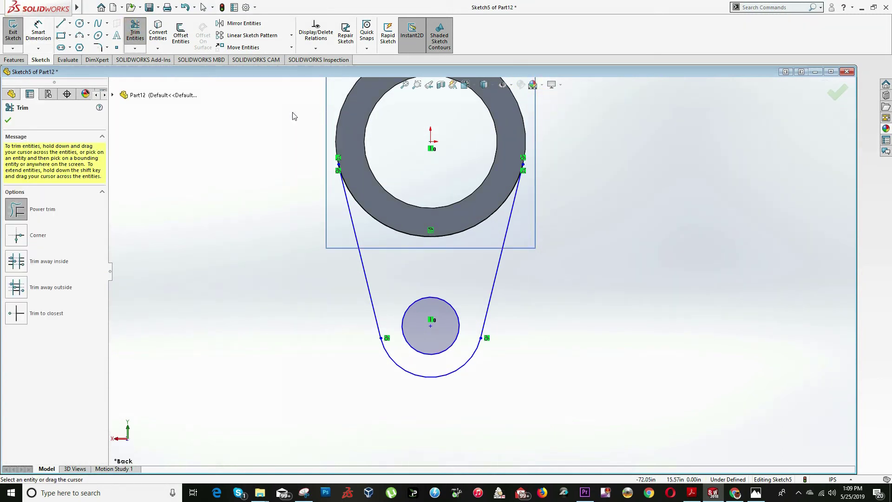
pyautogui.press('Escape')
pyautogui.hotkey('alt', 'Tab')
pyautogui.hotkey('alt', 'Tab')
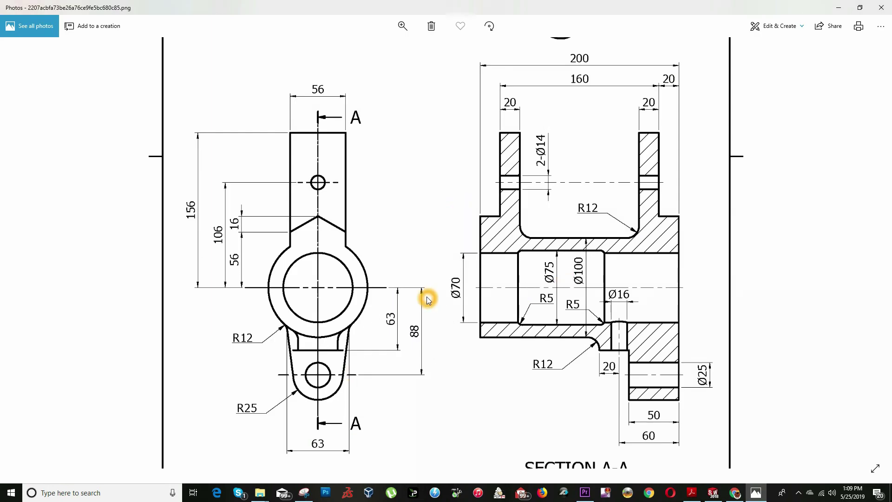
pyautogui.click(431, 369)
pyautogui.click(362, 379)
pyautogui.hotkey('alt', 'Tab')
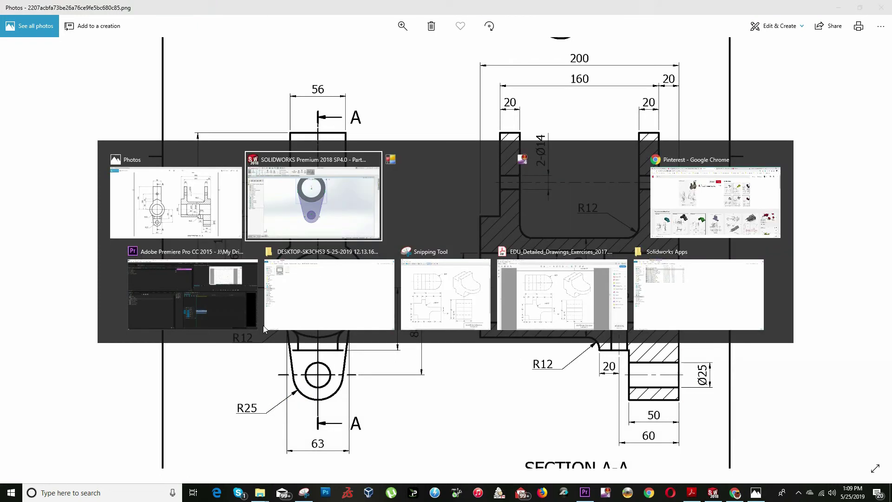
# Dimension the lug hole Ø25, end arc R25 and centre distance 88, then exit the sketch.
pyautogui.click(49, 37)
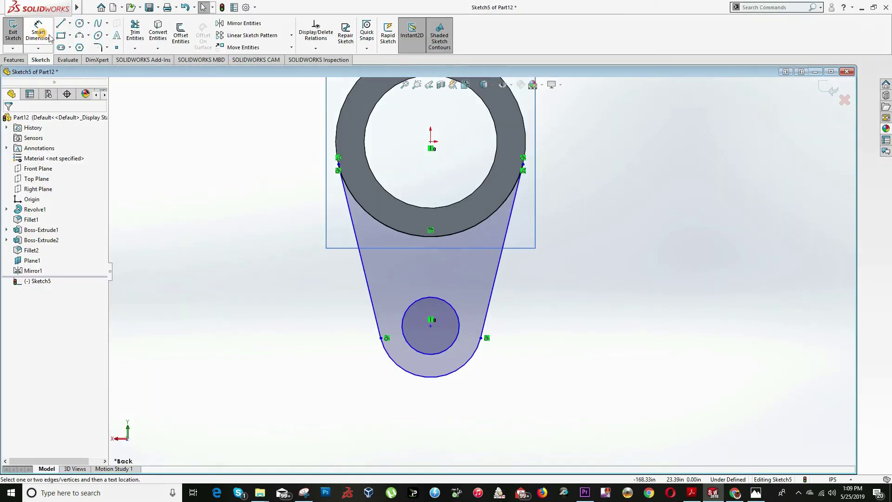
pyautogui.click(409, 309)
pyautogui.click(390, 286)
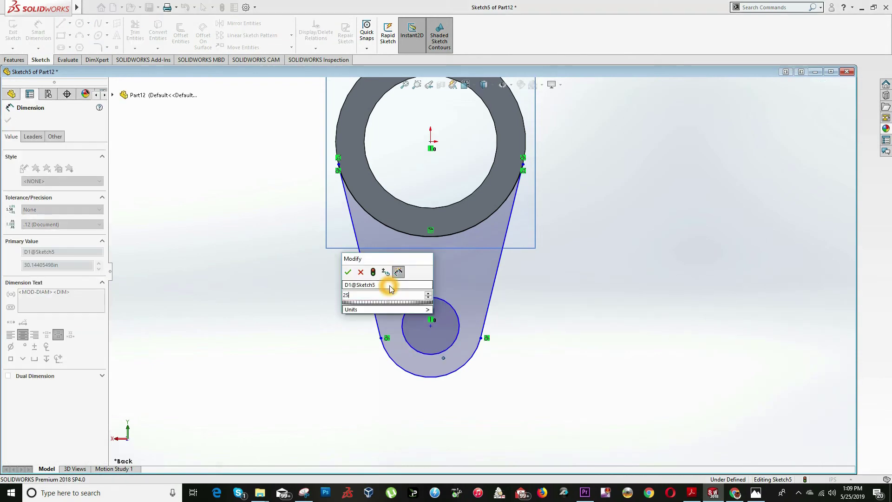
pyautogui.write('25')
pyautogui.press('Return')
pyautogui.click(404, 372)
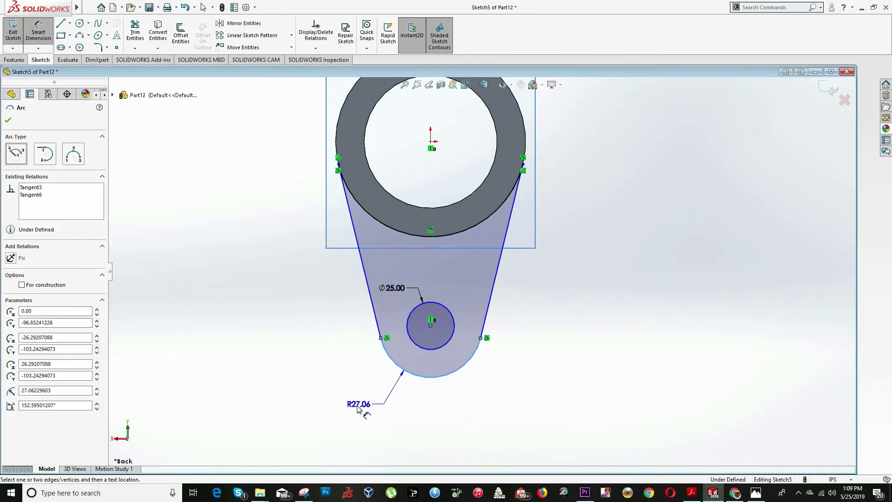
pyautogui.click(356, 409)
pyautogui.write('25')
pyautogui.press('Return')
pyautogui.click(431, 325)
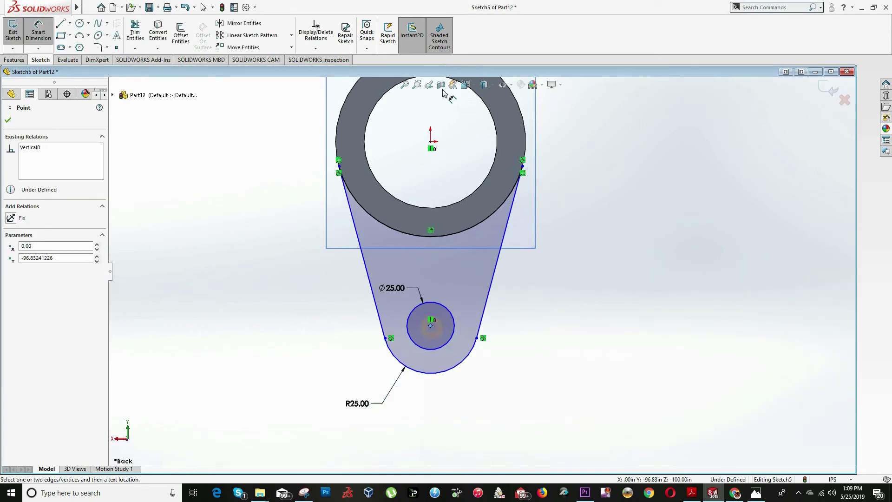
pyautogui.click(431, 142)
pyautogui.click(615, 232)
pyautogui.write('88')
pyautogui.press('Return')
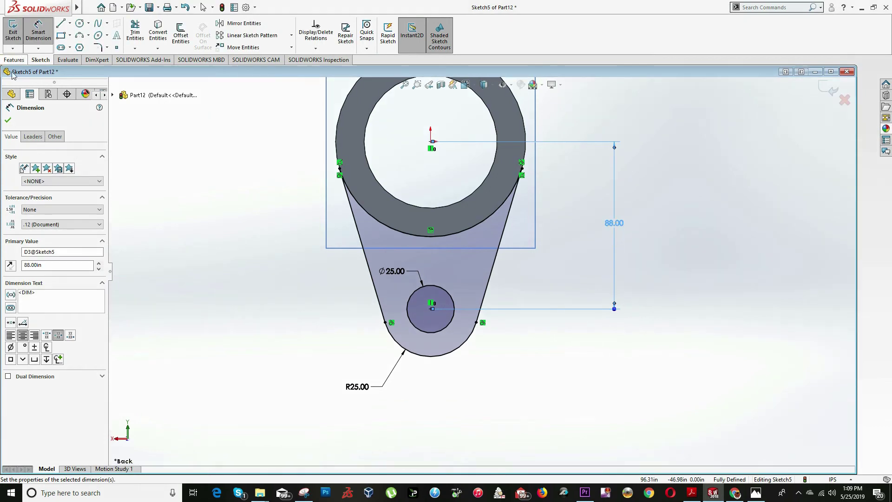
pyautogui.click(832, 92)
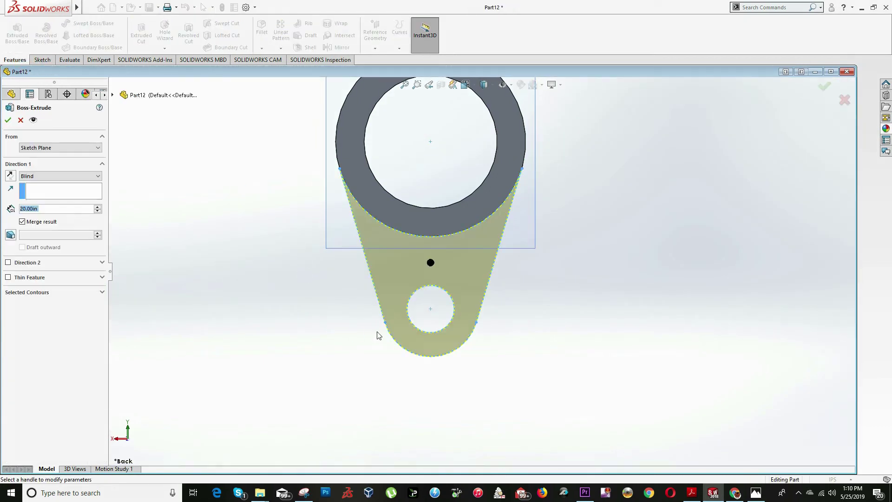
# Reverse the lug extrusion direction and set its depth to 50.
pyautogui.hotkey('alt', 'Tab')
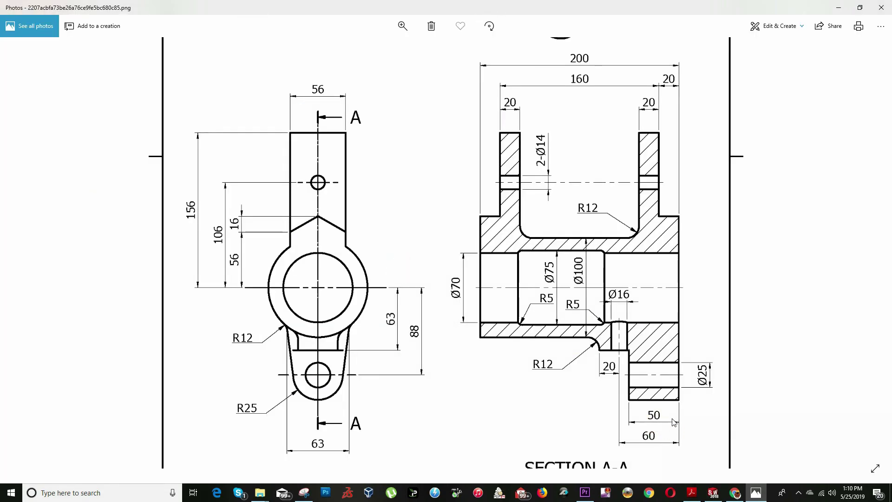
pyautogui.hotkey('alt', 'Tab')
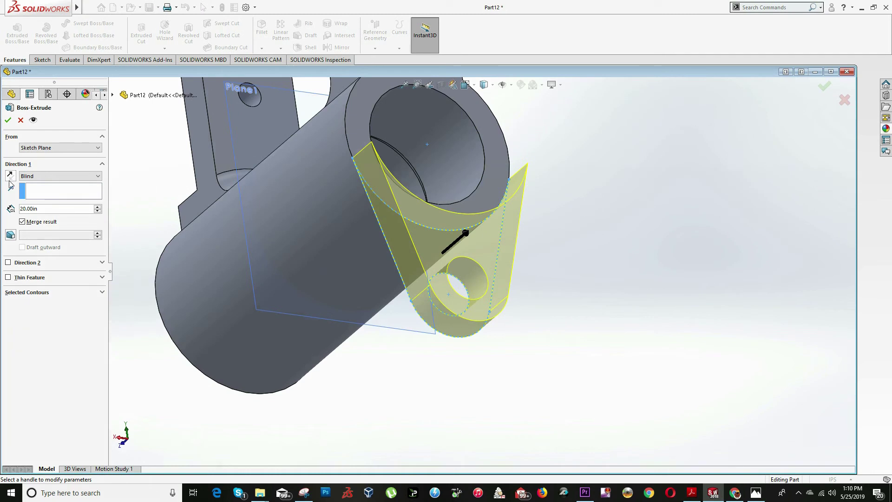
pyautogui.click(9, 178)
pyautogui.doubleClick(46, 208)
pyautogui.write('50')
pyautogui.press('Return')
pyautogui.press('Return')
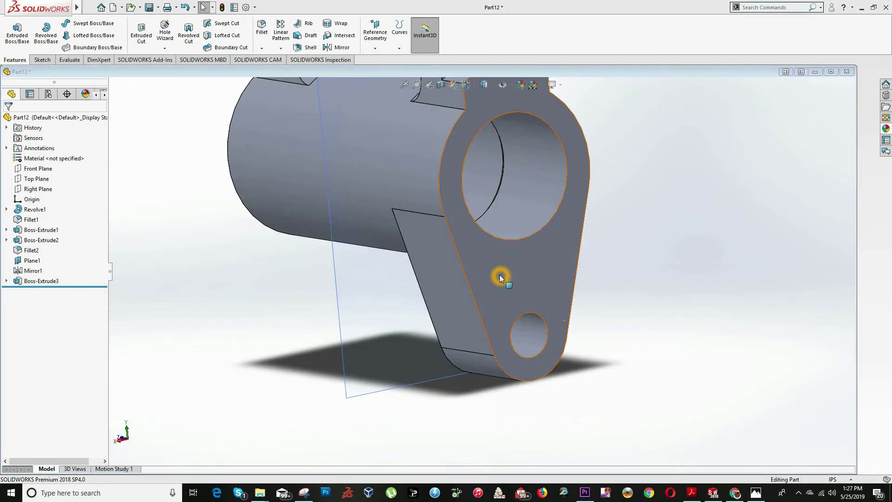
pyautogui.hotkey('alt', 'Tab')
pyautogui.press('Tab')
pyautogui.press('Tab')
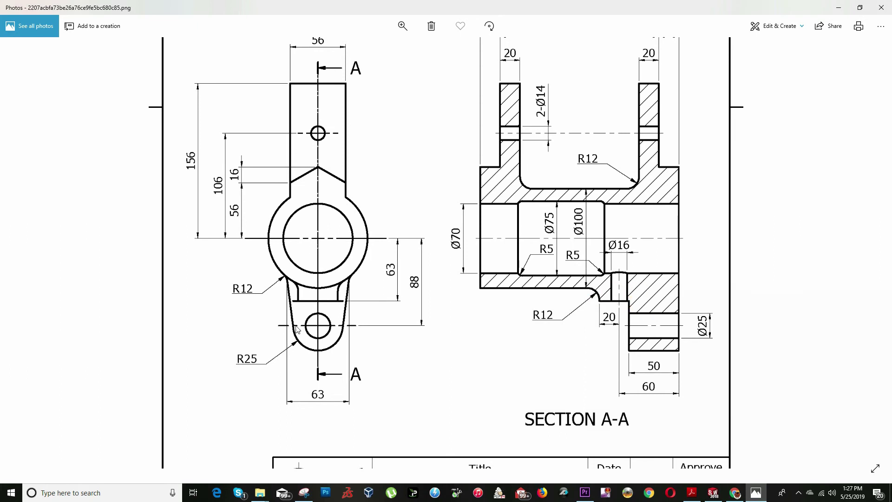
pyautogui.click(312, 311)
pyautogui.click(628, 326)
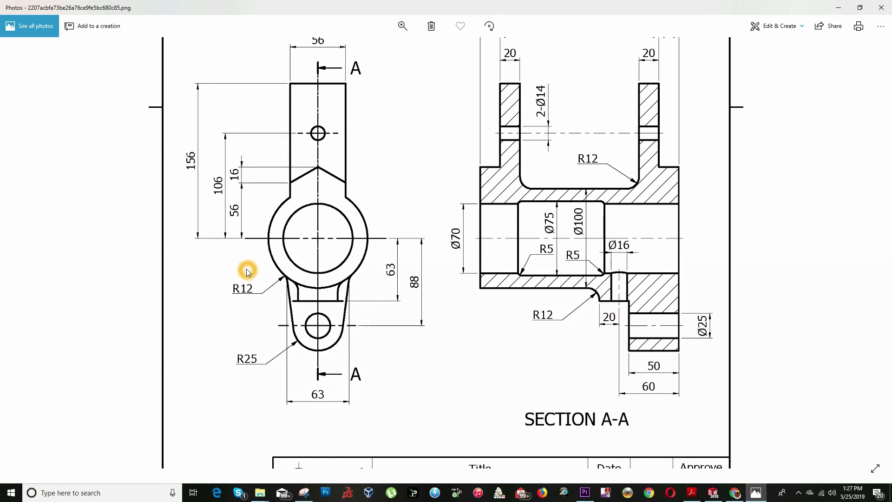
pyautogui.click(396, 247)
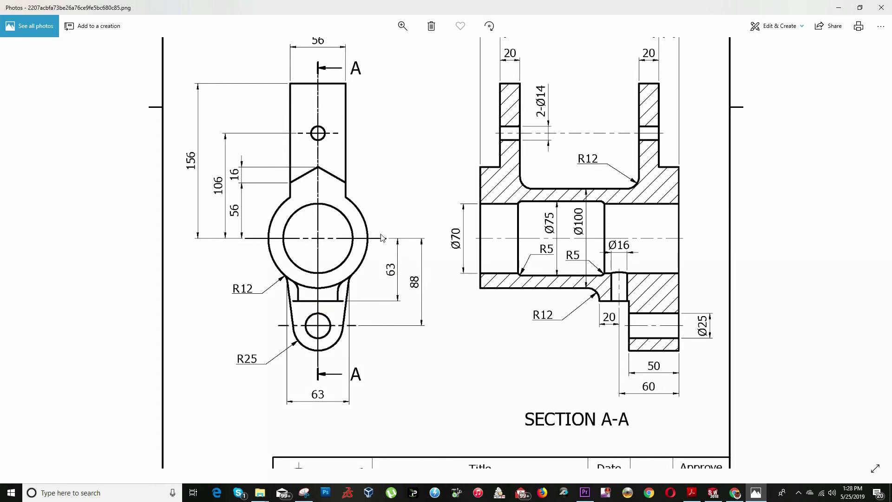
pyautogui.hotkey('alt', 'Tab')
pyautogui.hotkey('alt', 'Tab')
pyautogui.hotkey('alt', 'Tab')
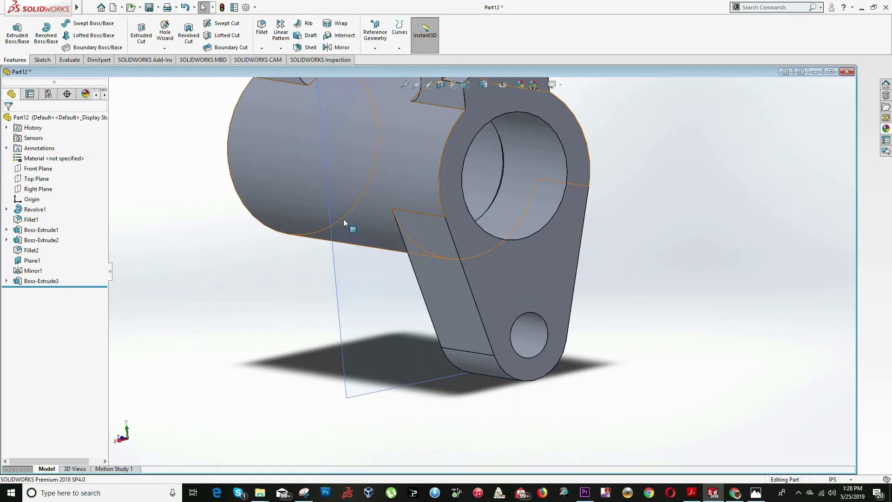
# Create Plane5 offset 63 from the Top Plane, flipped to sit below the cylinder.
pyautogui.scroll(3, 473, 266)
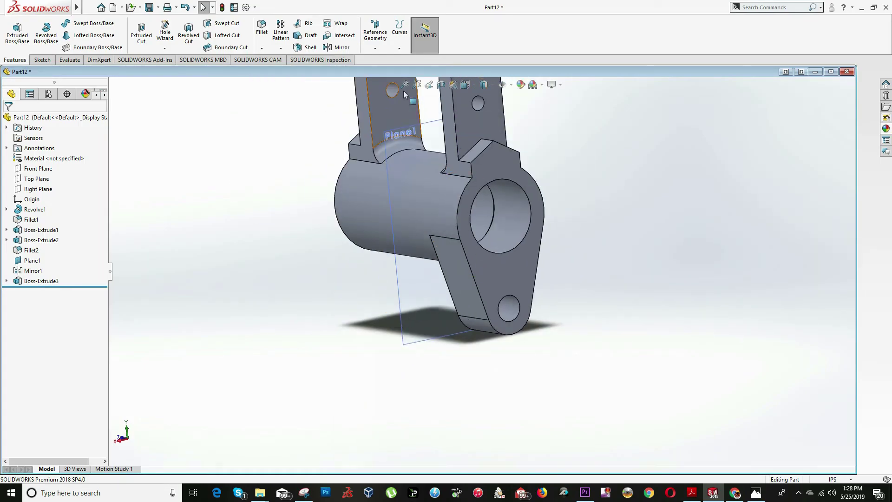
pyautogui.click(378, 48)
pyautogui.click(383, 57)
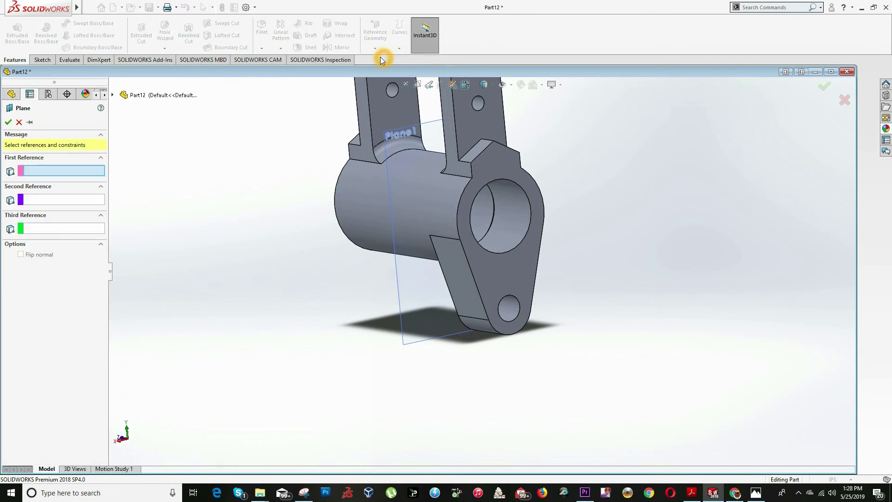
pyautogui.click(112, 95)
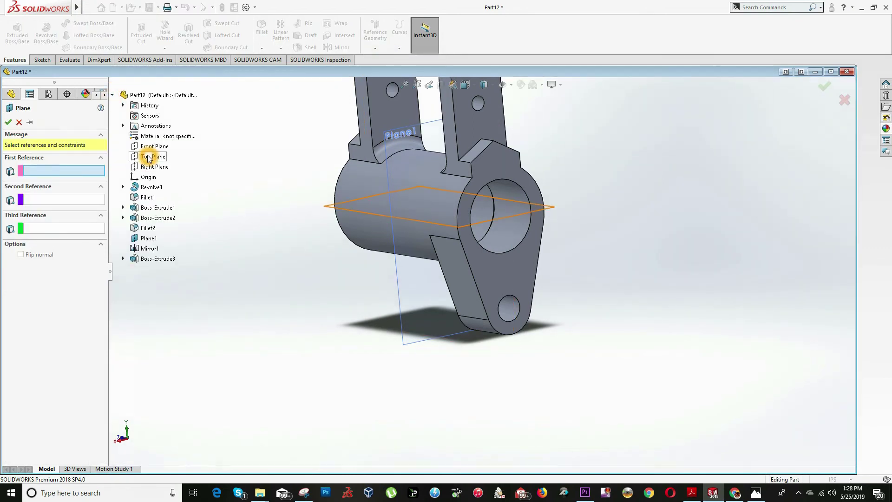
pyautogui.click(149, 158)
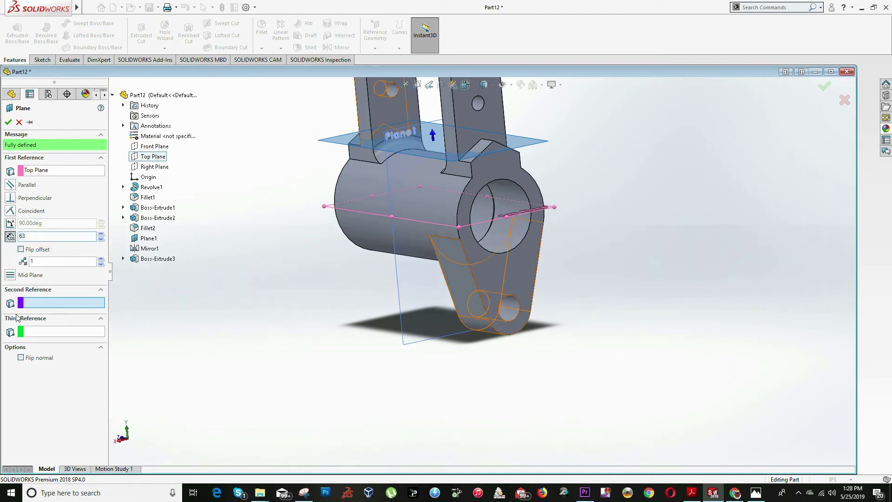
pyautogui.click(20, 249)
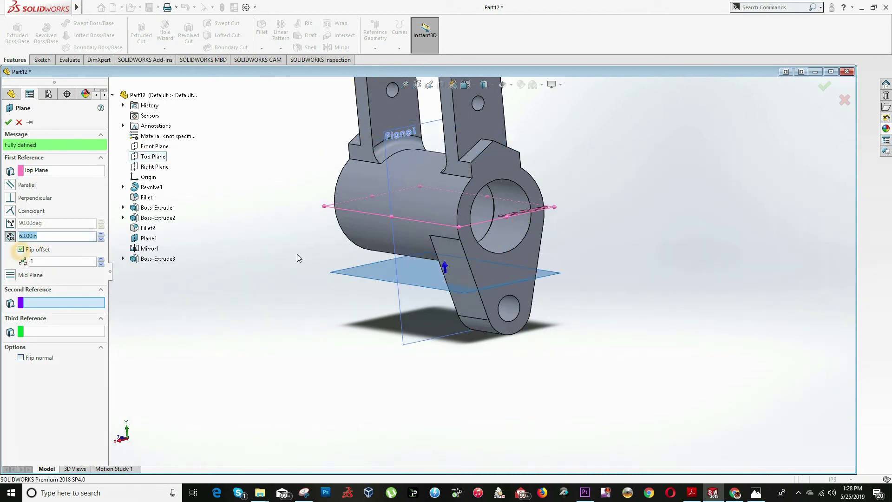
pyautogui.moveTo(396, 274); pyautogui.dragTo(420, 202, button='middle')
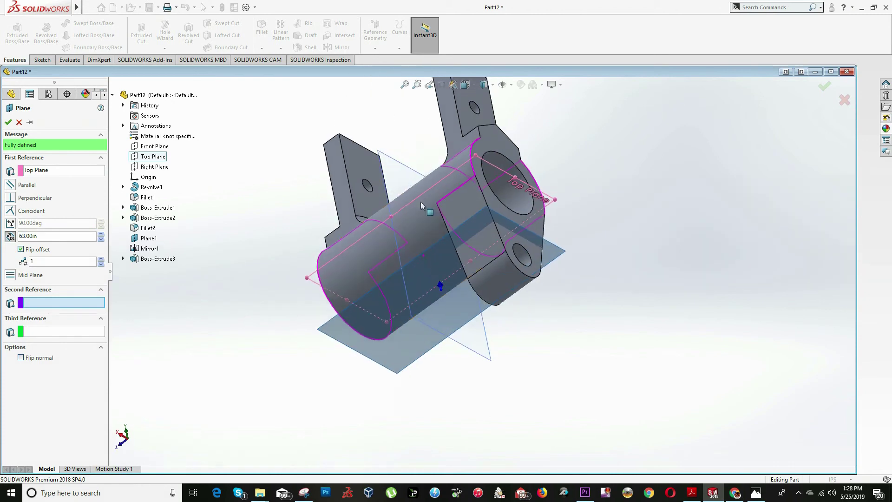
pyautogui.click(9, 122)
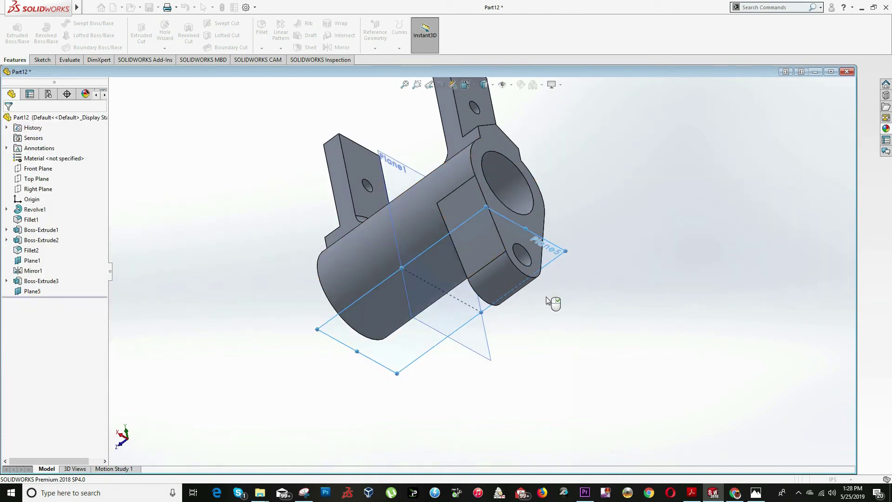
# Start a sketch on Plane5 and view it normal to the screen.
pyautogui.rightClick(425, 250)
pyautogui.click(442, 237)
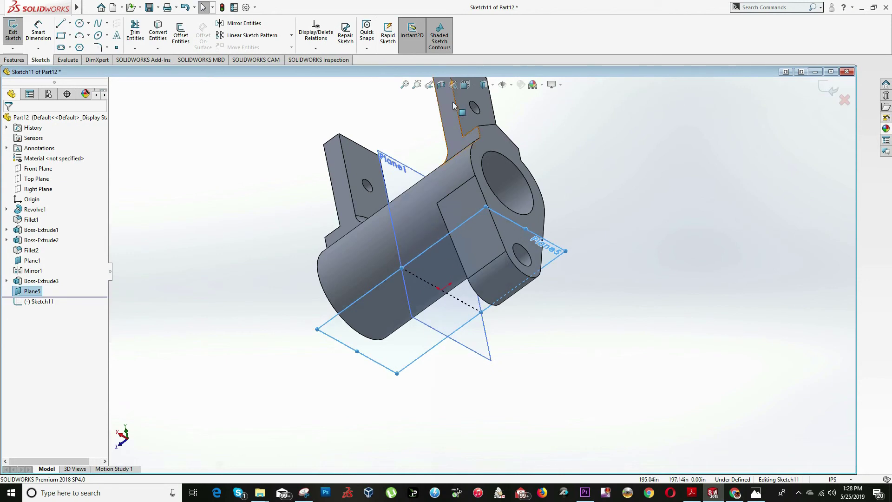
pyautogui.click(485, 85)
pyautogui.click(466, 85)
pyautogui.click(466, 85)
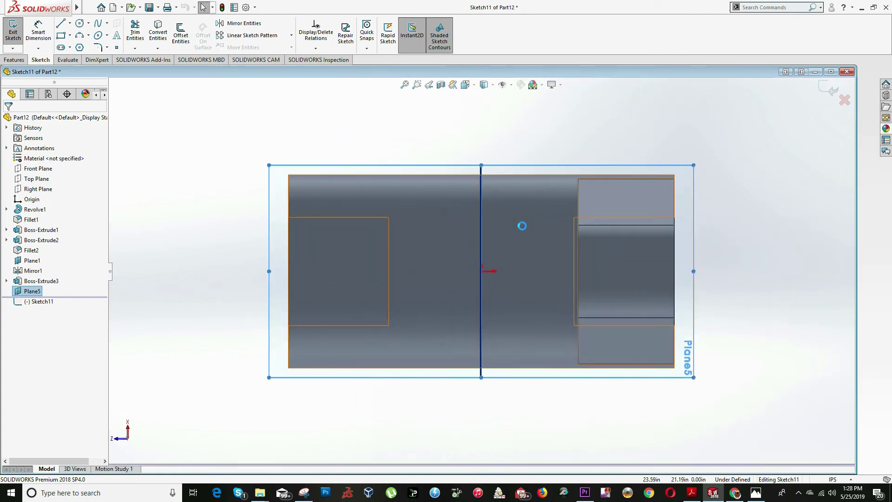
# Draw a circle right of the origin and align its centre vertically with the origin.
pyautogui.click(80, 23)
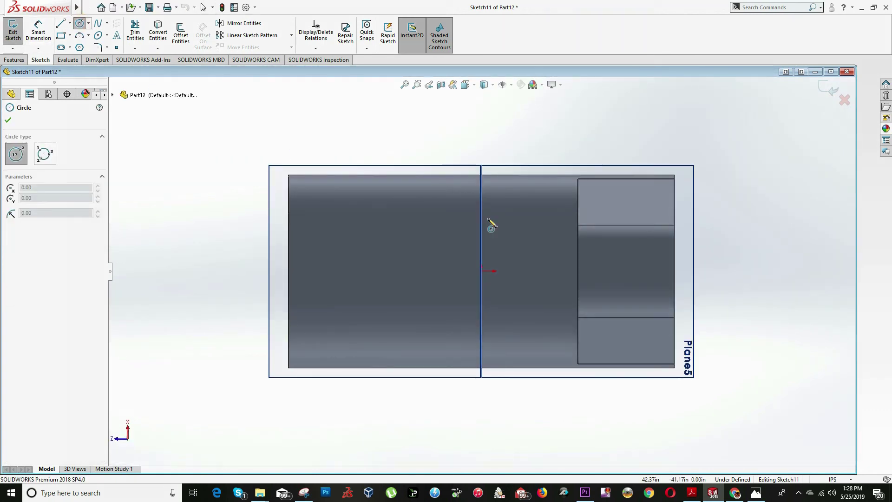
pyautogui.moveTo(556, 271)
pyautogui.mouseDown()
pyautogui.moveTo(564, 294)
pyautogui.moveTo(554, 302)
pyautogui.mouseUp()
pyautogui.press('Escape')
pyautogui.click(555, 271)
pyautogui.keyDown('ctrl'); pyautogui.click(482, 271); pyautogui.keyUp('ctrl')
pyautogui.press('Escape')
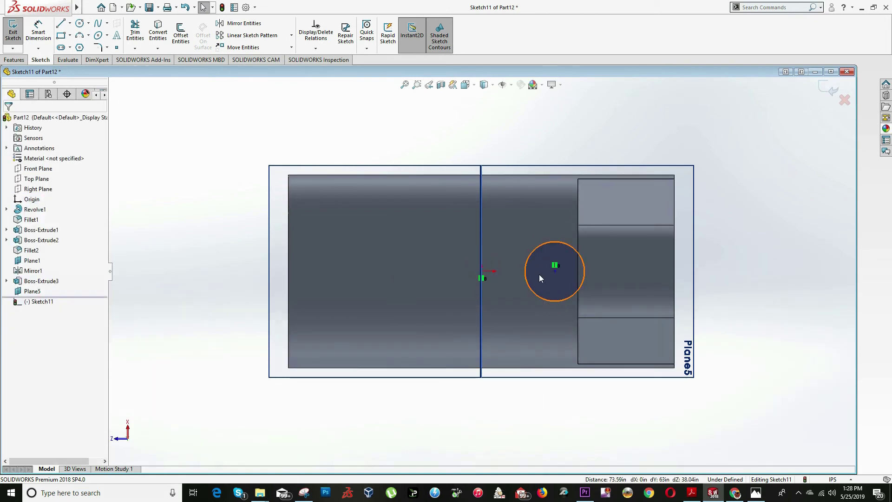
pyautogui.hotkey('alt', 'Tab')
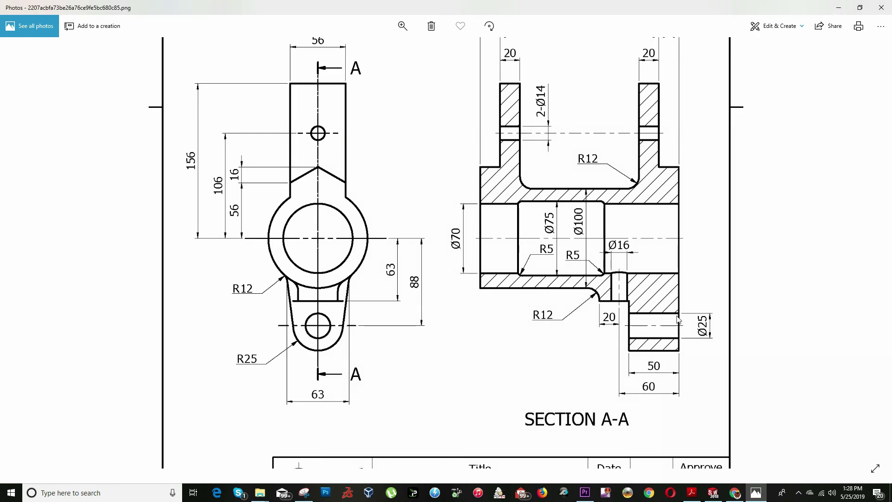
pyautogui.hotkey('alt', 'Tab')
pyautogui.click(38, 32)
# Dimension the circle 60 from the part's right end and give it a 40 diameter.
pyautogui.click(554, 271)
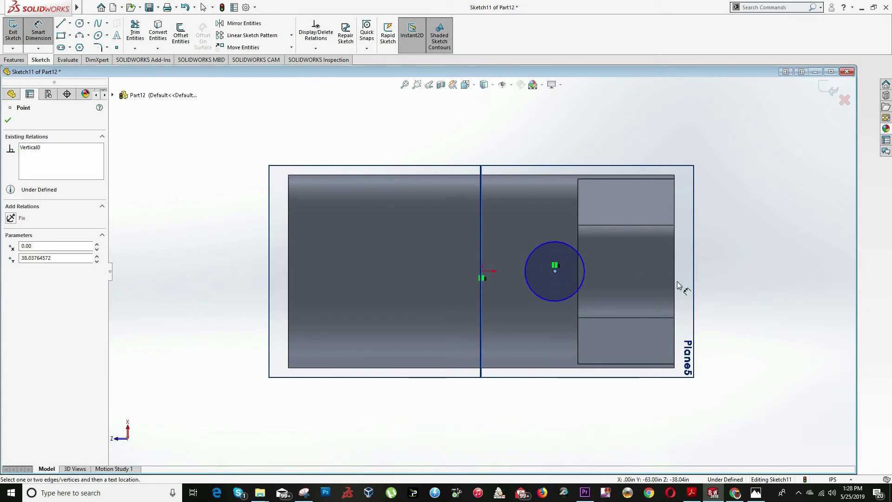
pyautogui.click(675, 282)
pyautogui.click(642, 113)
pyautogui.press('Return')
pyautogui.click(553, 243)
pyautogui.click(496, 208)
pyautogui.write('40')
pyautogui.press('Return')
pyautogui.press('Escape')
# Extrude the circle Up To Surface, ending at the cylinder's outer face.
pyautogui.click(15, 60)
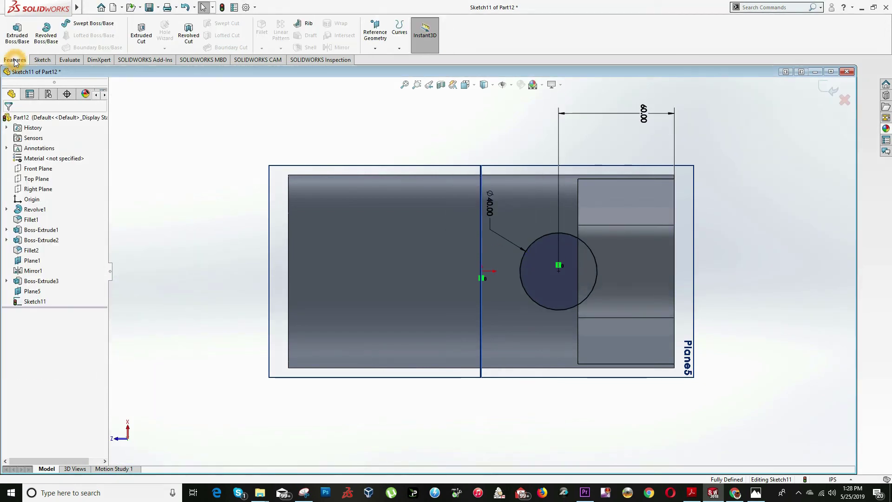
pyautogui.click(17, 33)
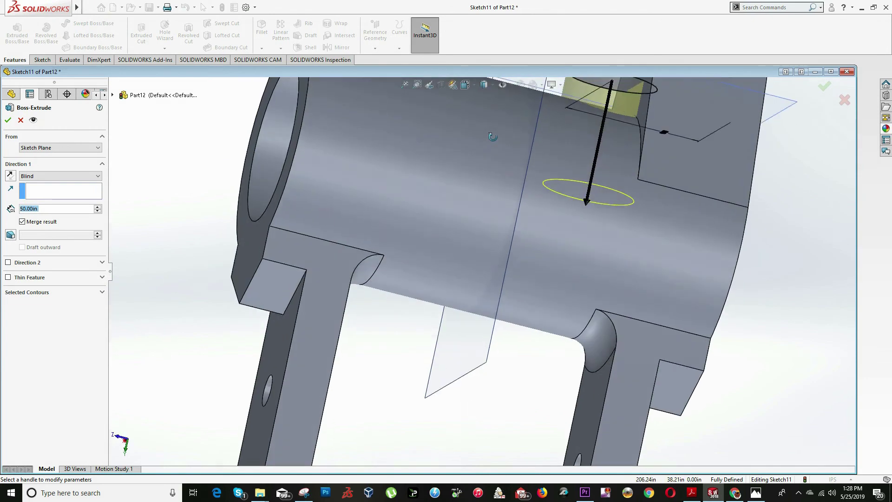
pyautogui.moveTo(353, 195); pyautogui.dragTo(115, 165, button='middle')
pyautogui.click(58, 175)
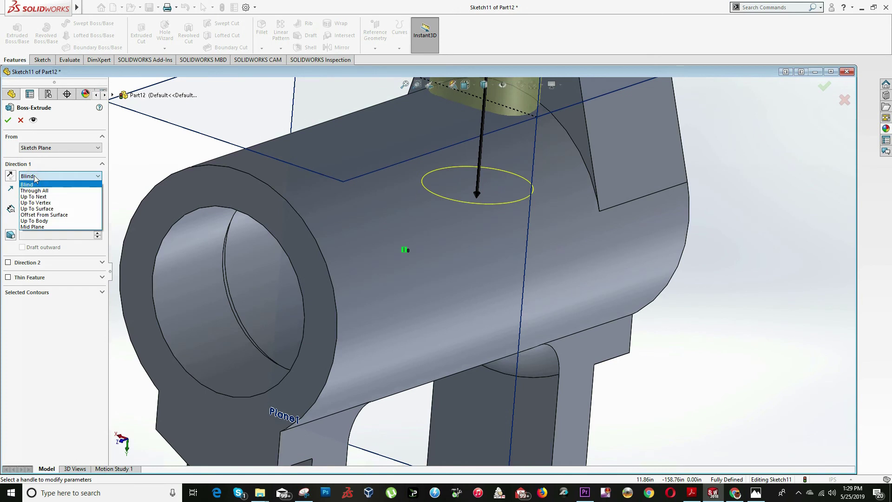
pyautogui.click(53, 209)
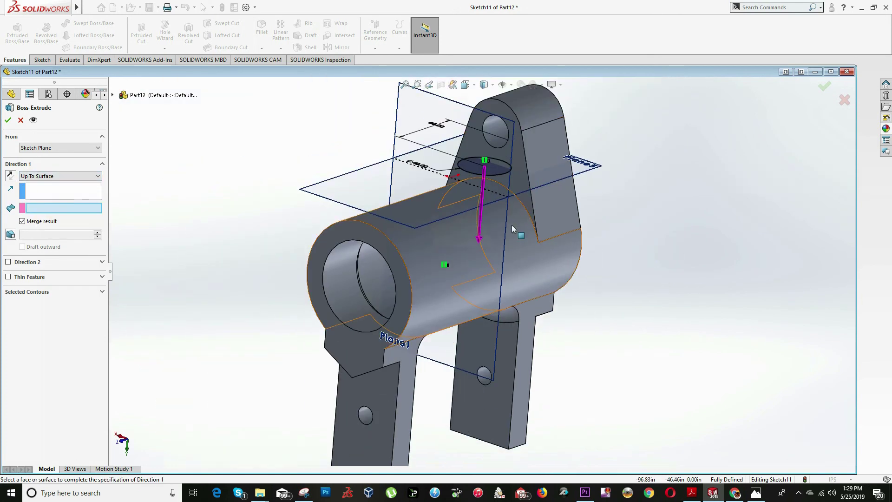
pyautogui.click(512, 226)
pyautogui.rightClick(513, 219)
pyautogui.hotkey('alt', 'Tab')
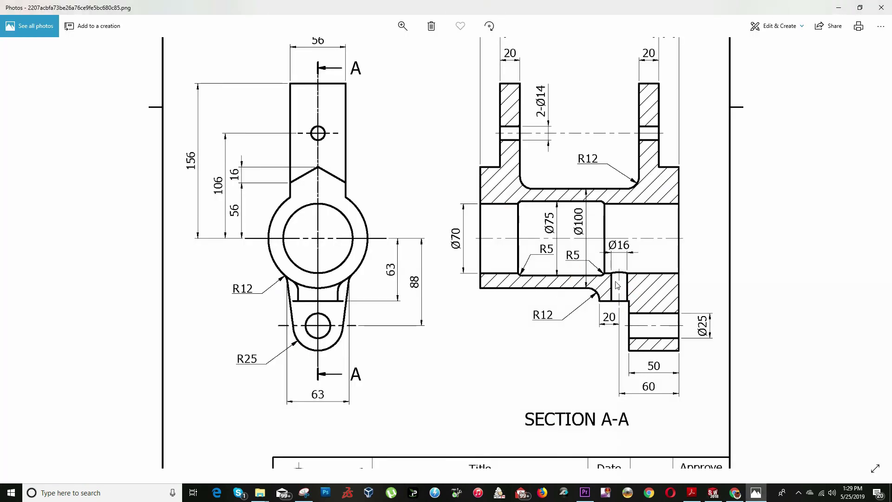
pyautogui.hotkey('alt', 'Tab')
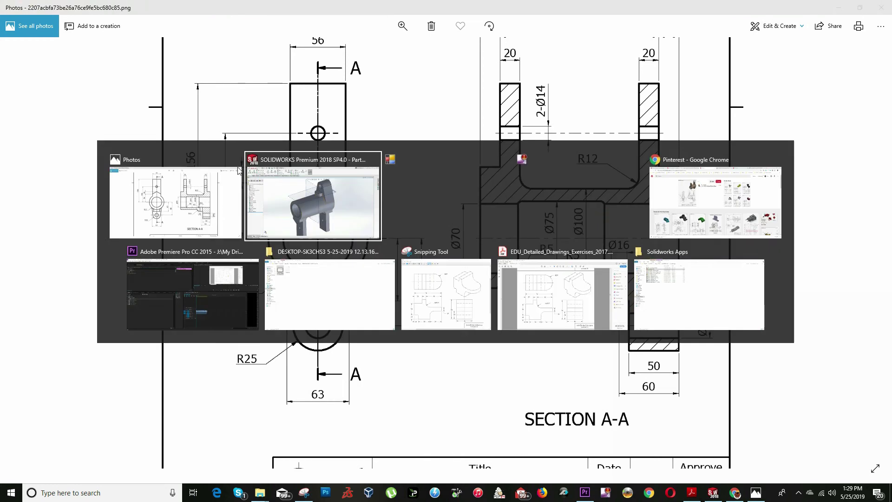
# Start a sketch on the boss top face and convert its circular edge into sketch geometry.
pyautogui.click(490, 172)
pyautogui.rightClick(489, 170)
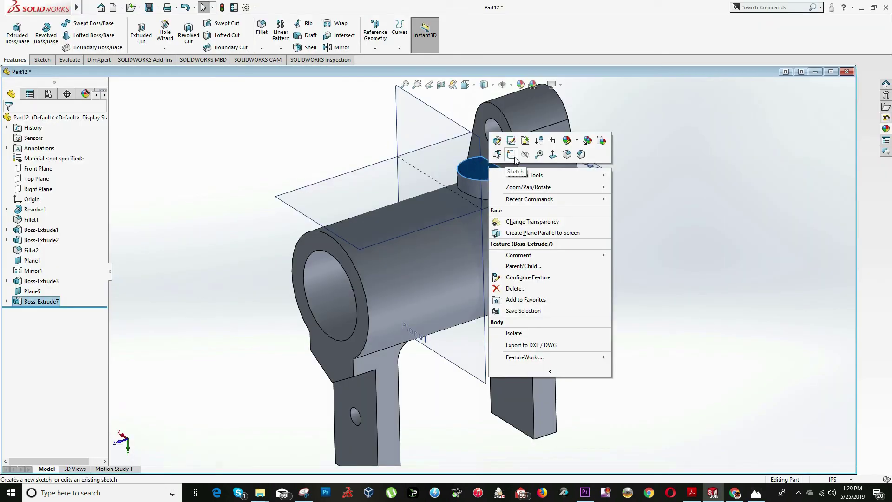
pyautogui.click(516, 161)
pyautogui.scroll(-5, 479, 177)
pyautogui.press('Escape')
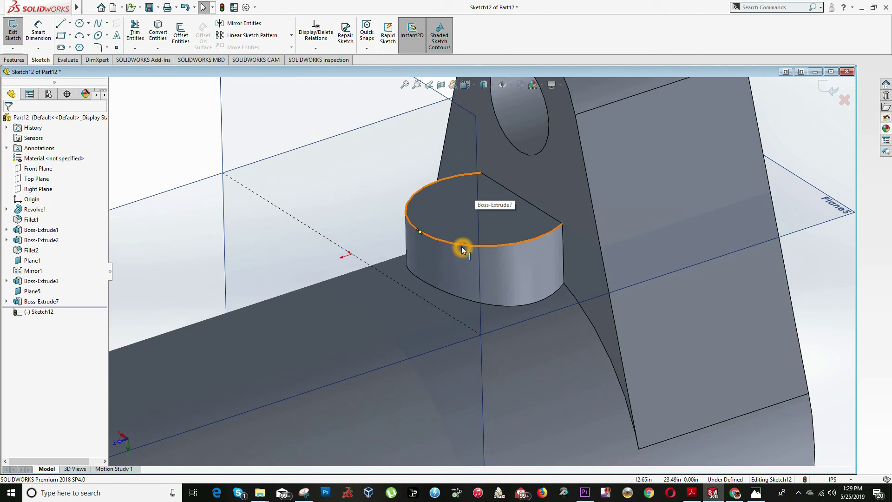
pyautogui.click(461, 246)
pyautogui.click(158, 32)
# Draw a circle concentric with the boss edge and dimension it to 14 diameter.
pyautogui.click(81, 23)
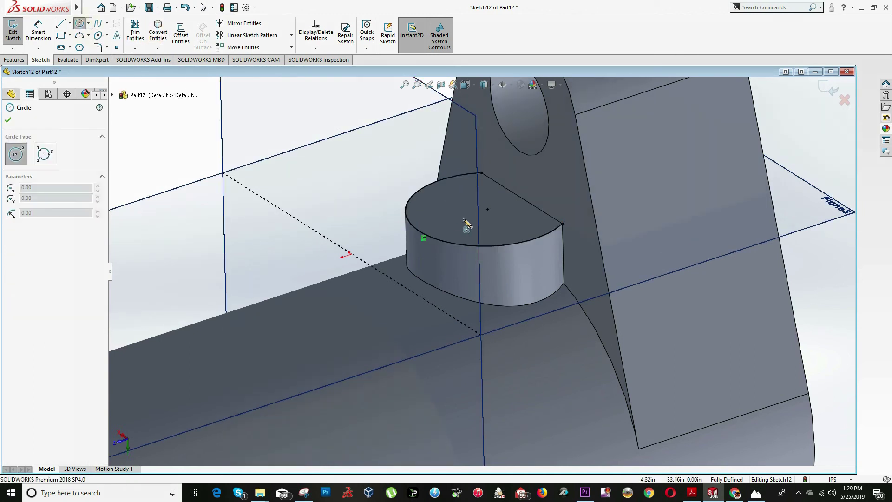
pyautogui.click(488, 210)
pyautogui.click(488, 231)
pyautogui.press('Escape')
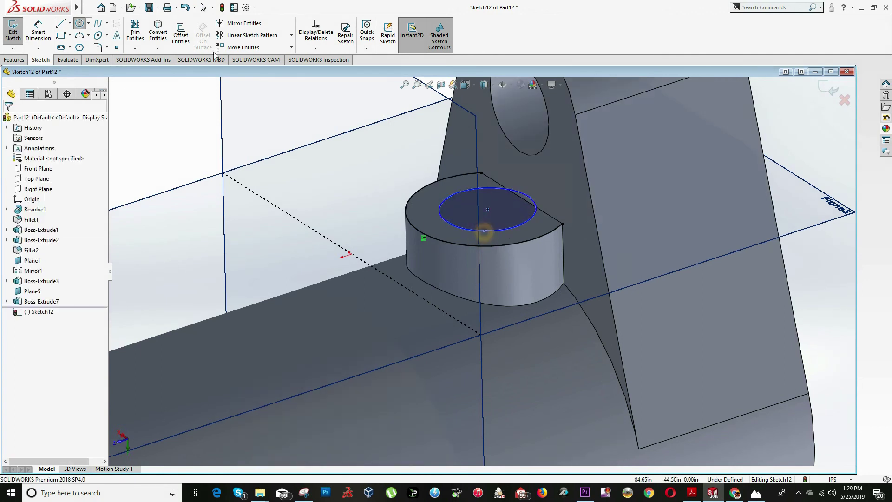
pyautogui.click(39, 33)
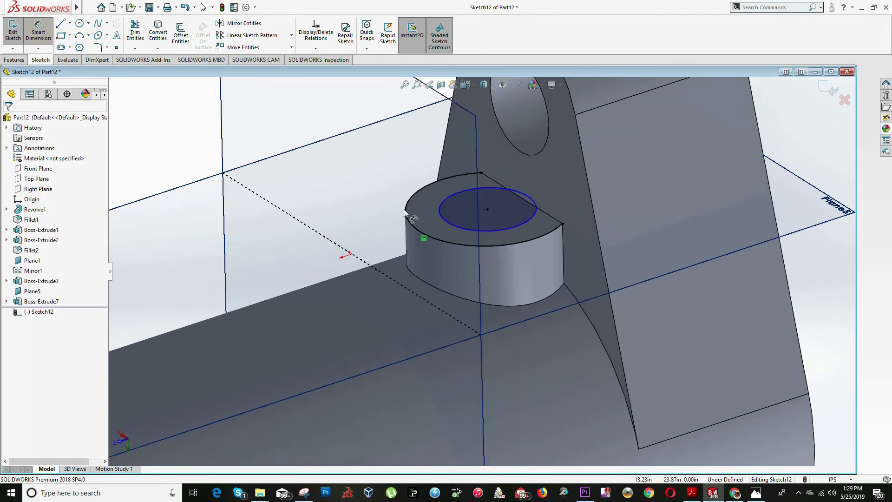
pyautogui.click(447, 224)
pyautogui.click(438, 231)
pyautogui.write('14')
pyautogui.press('Return')
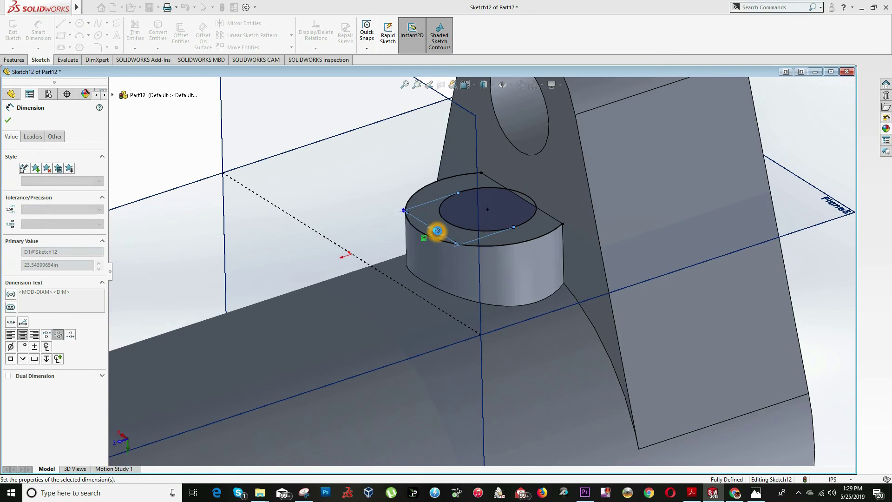
pyautogui.press('Escape')
# Start an extruded cut from the boss sketch, ending Up To Surface at the cylinder face.
pyautogui.click(10, 60)
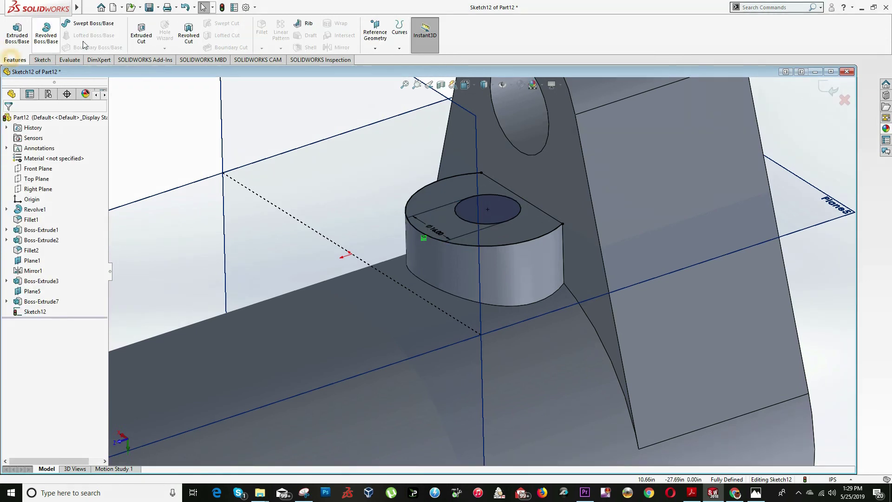
pyautogui.click(142, 35)
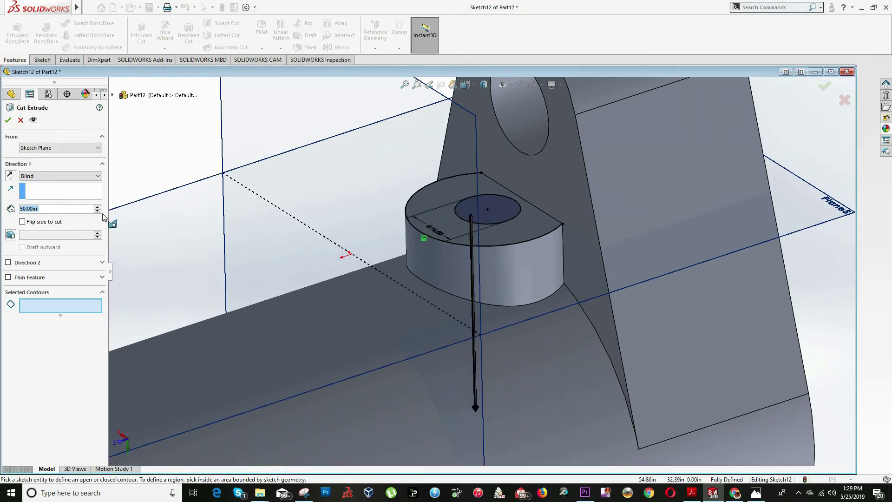
pyautogui.click(31, 176)
pyautogui.click(45, 215)
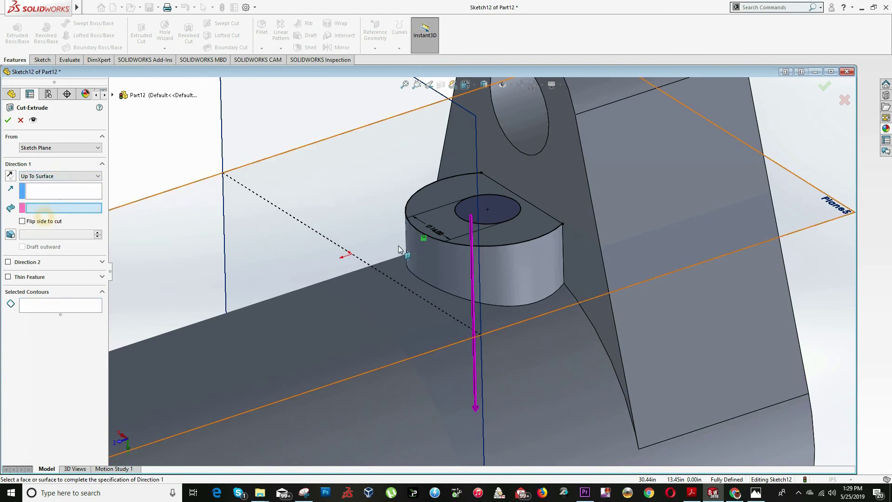
pyautogui.moveTo(348, 254); pyautogui.dragTo(601, 280, button='middle')
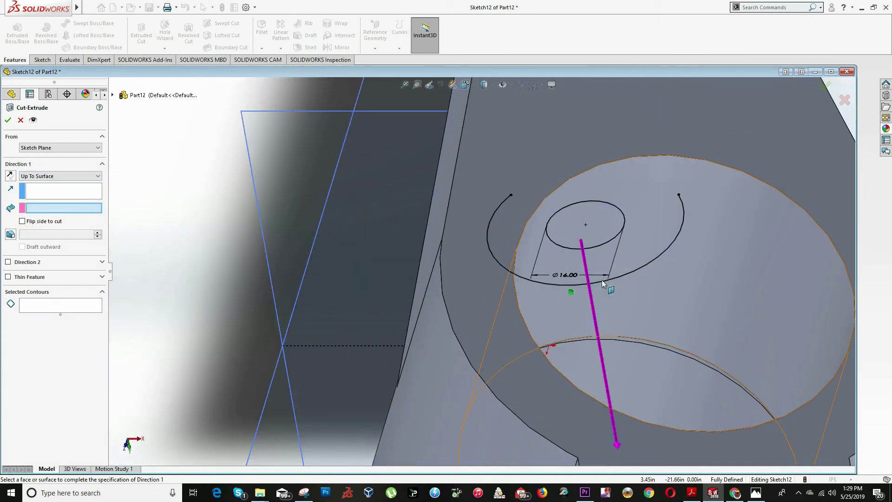
pyautogui.click(656, 298)
pyautogui.scroll(6, 527, 203)
pyautogui.moveTo(526, 238); pyautogui.dragTo(578, 223, button='middle')
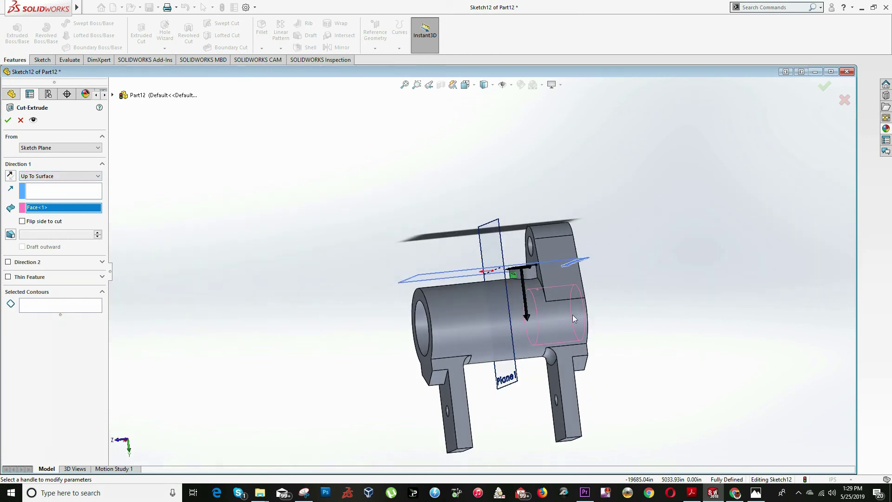
pyautogui.moveTo(648, 315); pyautogui.dragTo(542, 259, button='middle')
pyautogui.scroll(-5, 542, 259)
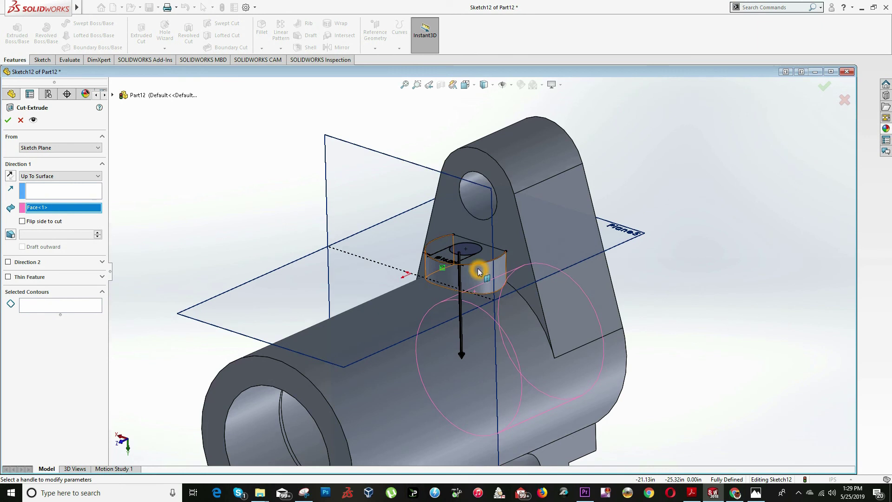
# Limit the cut to the inner circle region and complete the hole through the boss.
pyautogui.click(57, 310)
pyautogui.scroll(-5, 498, 238)
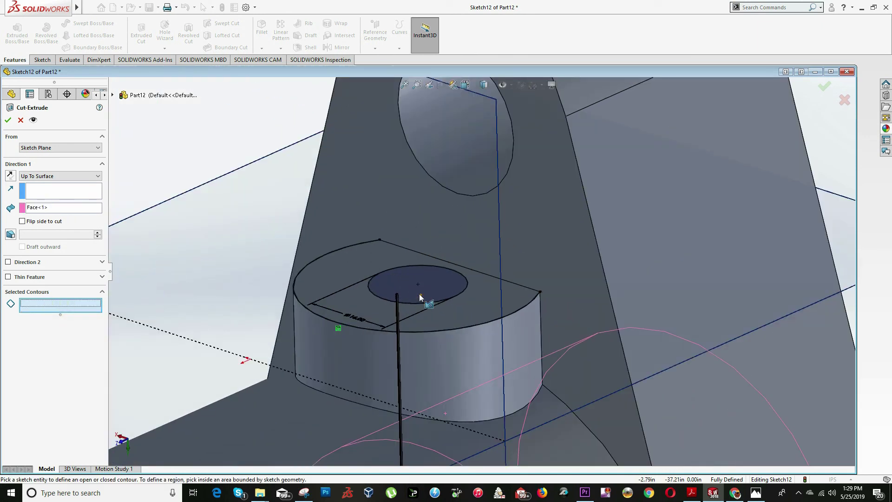
pyautogui.click(419, 294)
pyautogui.scroll(4, 421, 294)
pyautogui.scroll(-2, 484, 333)
pyautogui.moveTo(483, 333)
pyautogui.mouseDown(button='middle')
pyautogui.moveTo(441, 255)
pyautogui.moveTo(467, 288)
pyautogui.moveTo(439, 193)
pyautogui.moveTo(497, 326)
pyautogui.moveTo(522, 339)
pyautogui.moveTo(502, 295)
pyautogui.moveTo(485, 308)
pyautogui.moveTo(486, 338)
pyautogui.mouseUp(button='middle')
pyautogui.click(10, 120)
pyautogui.scroll(-5, 514, 364)
pyautogui.hotkey('alt', 'Tab')
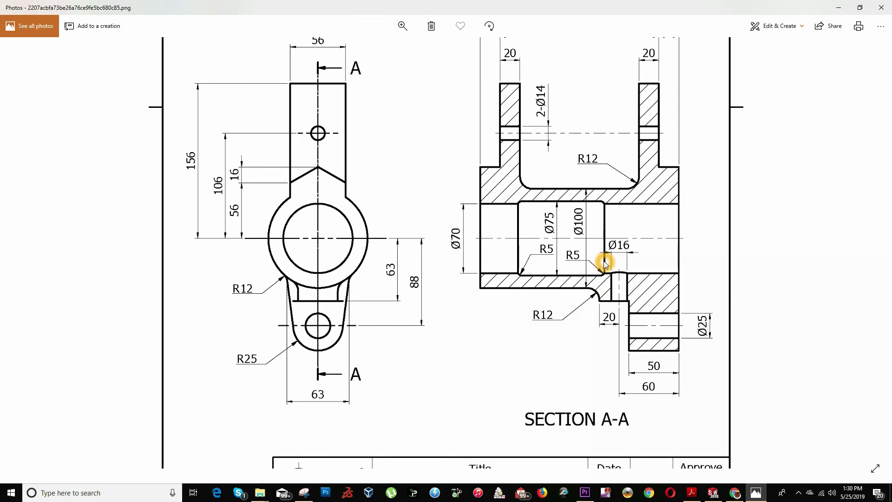
pyautogui.click(606, 230)
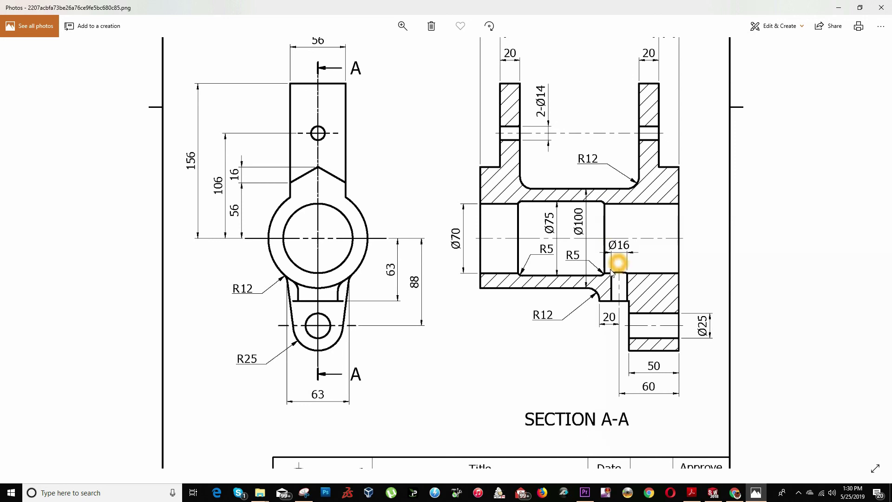
pyautogui.hotkey('alt', 'Tab')
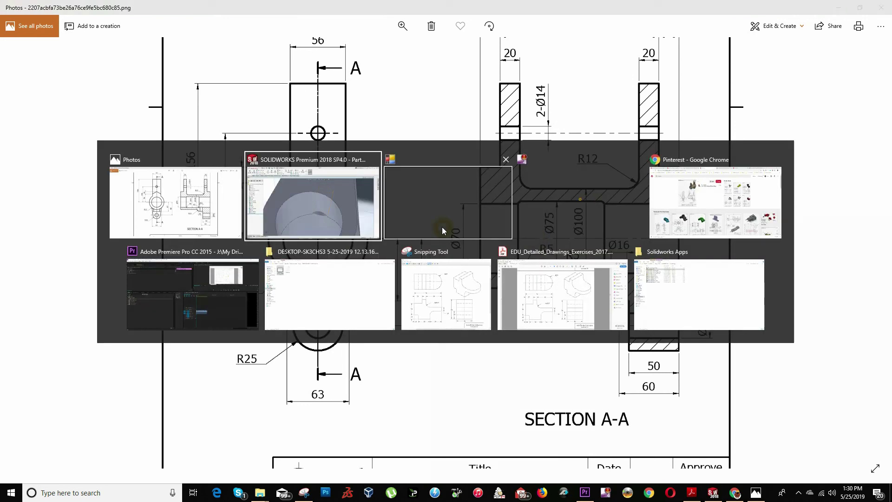
# Open Revolve1's base sketch, Sketch1, for editing.
pyautogui.moveTo(445, 255); pyautogui.dragTo(506, 335, button='middle')
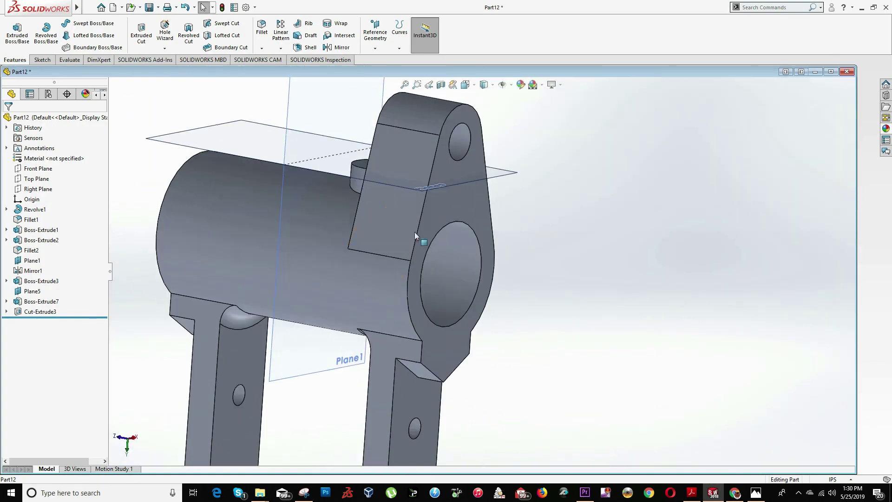
pyautogui.scroll(-2, 414, 232)
pyautogui.scroll(5, 309, 253)
pyautogui.moveTo(368, 298)
pyautogui.mouseDown(button='middle')
pyautogui.moveTo(364, 219)
pyautogui.moveTo(371, 283)
pyautogui.mouseUp(button='middle')
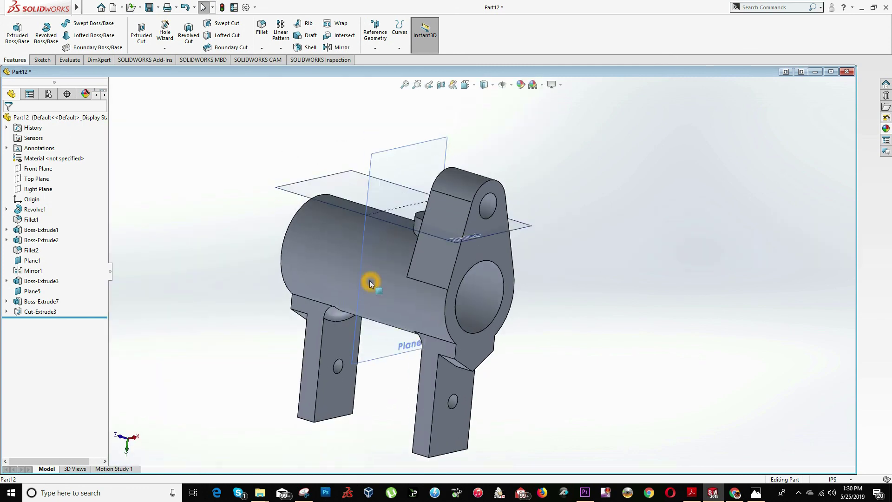
pyautogui.click(7, 210)
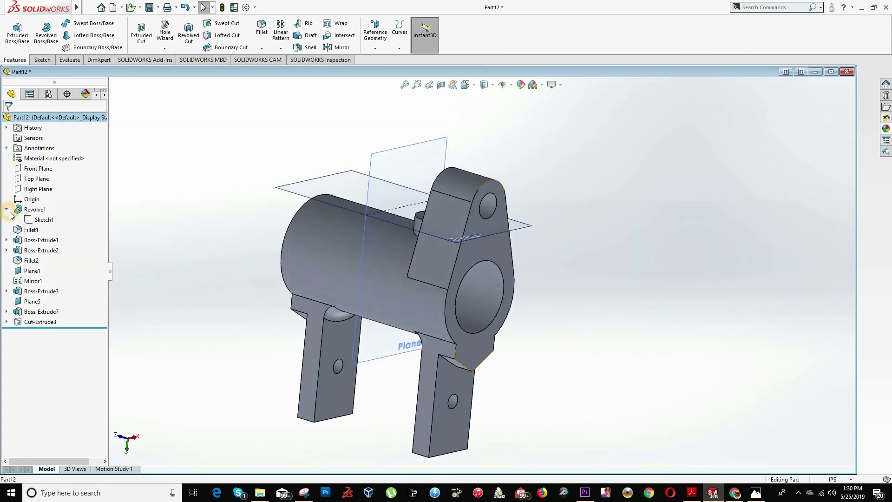
pyautogui.rightClick(37, 221)
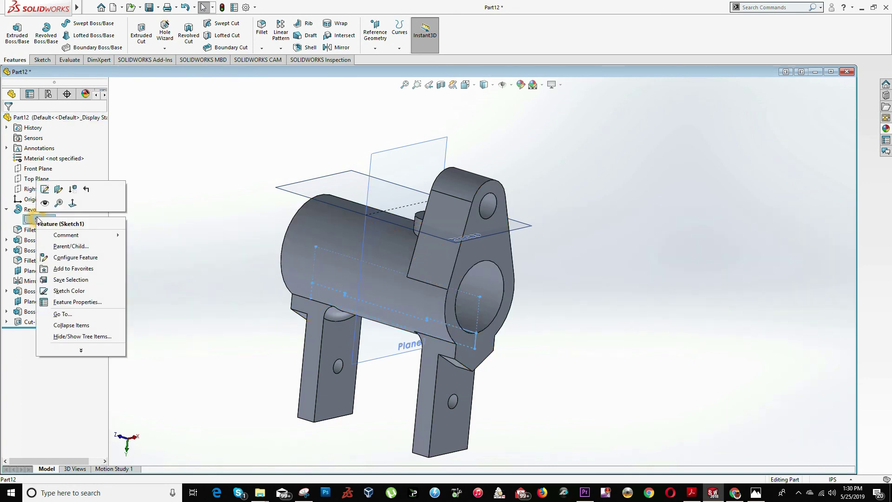
pyautogui.click(44, 190)
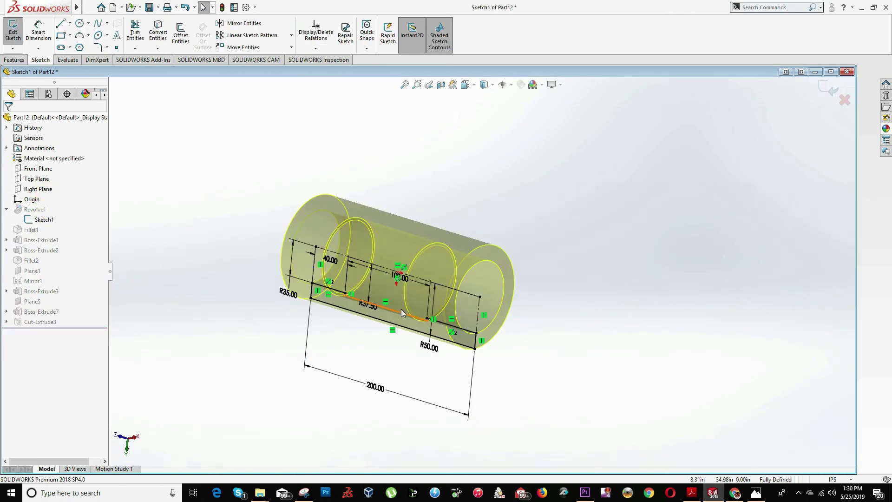
# Change the bore length dimension from 100.00 to 60.00 and rebuild the part.
pyautogui.scroll(-5, 364, 300)
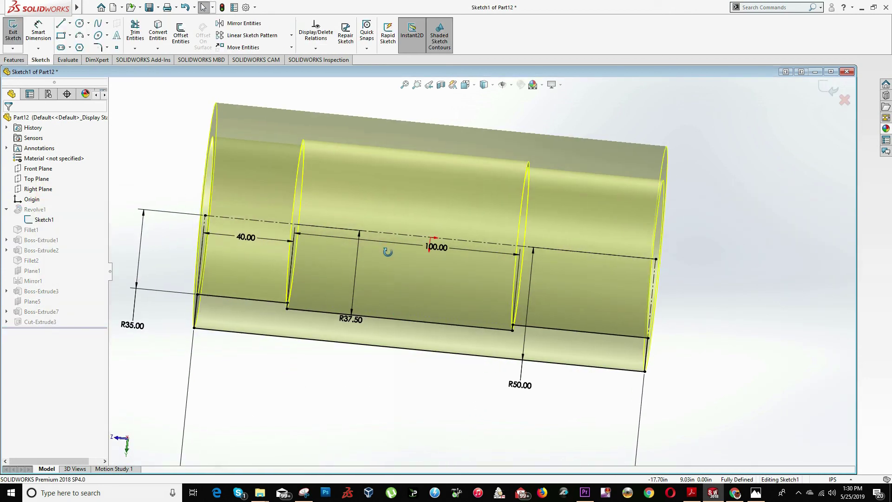
pyautogui.doubleClick(444, 250)
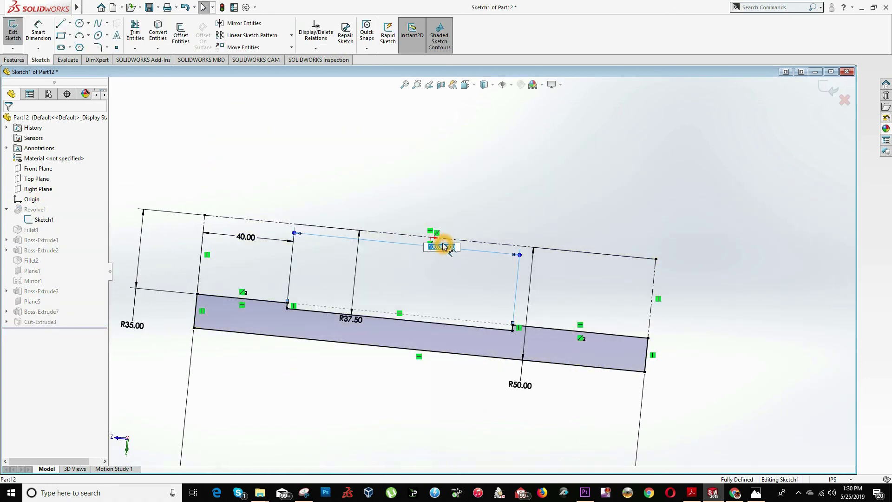
pyautogui.press('Return')
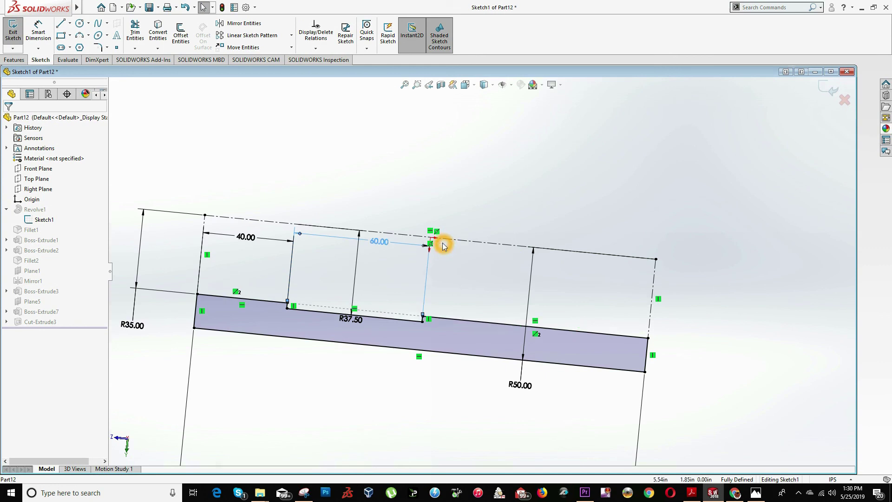
pyautogui.click(827, 89)
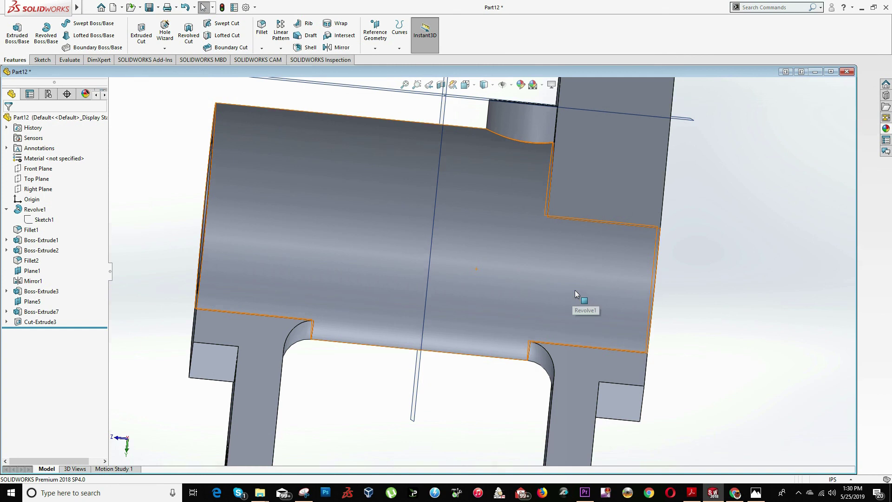
pyautogui.moveTo(575, 290)
pyautogui.mouseDown(button='middle')
pyautogui.moveTo(457, 230)
pyautogui.moveTo(494, 219)
pyautogui.moveTo(508, 252)
pyautogui.moveTo(484, 255)
pyautogui.moveTo(663, 275)
pyautogui.moveTo(317, 180)
pyautogui.moveTo(570, 176)
pyautogui.moveTo(677, 239)
pyautogui.moveTo(502, 175)
pyautogui.moveTo(481, 281)
pyautogui.moveTo(615, 273)
pyautogui.moveTo(486, 191)
pyautogui.mouseUp(button='middle')
pyautogui.hotkey('alt', 'Tab')
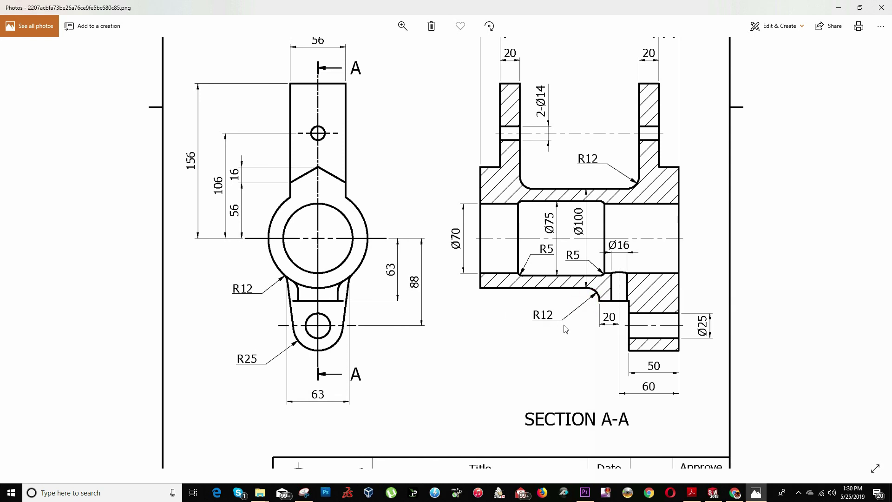
pyautogui.hotkey('alt', 'Tab')
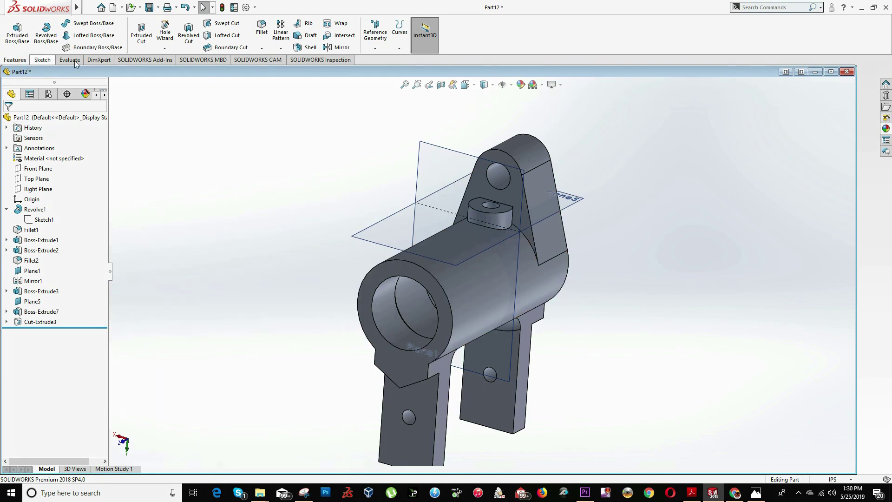
# Add a radius 12 fillet on the edge where the side boss joins the cylinder.
pyautogui.click(261, 28)
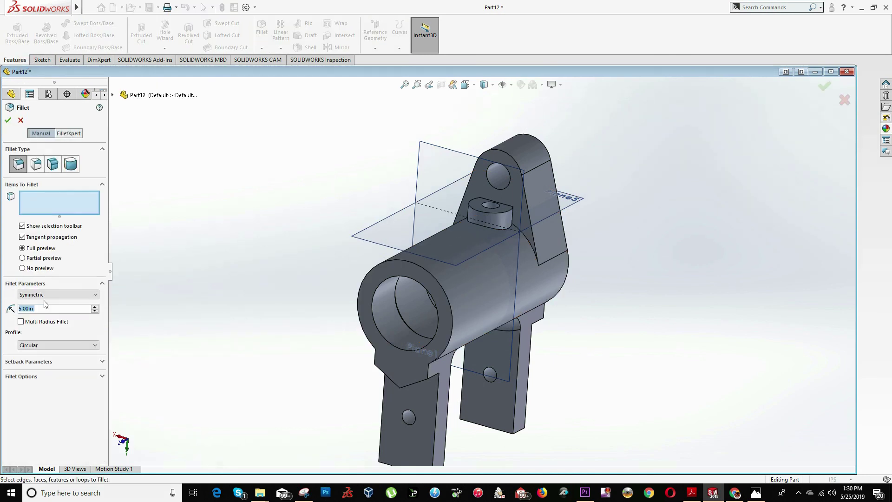
pyautogui.write('12')
pyautogui.press('Return')
pyautogui.scroll(-5, 513, 267)
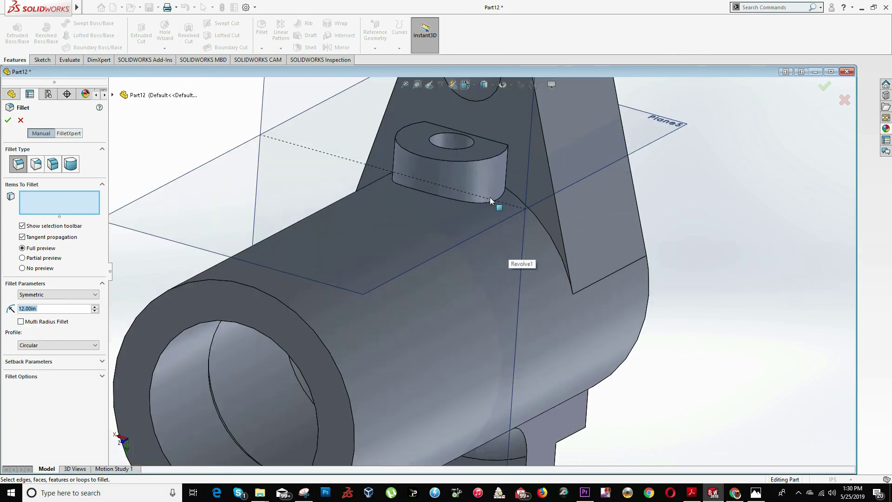
pyautogui.click(455, 202)
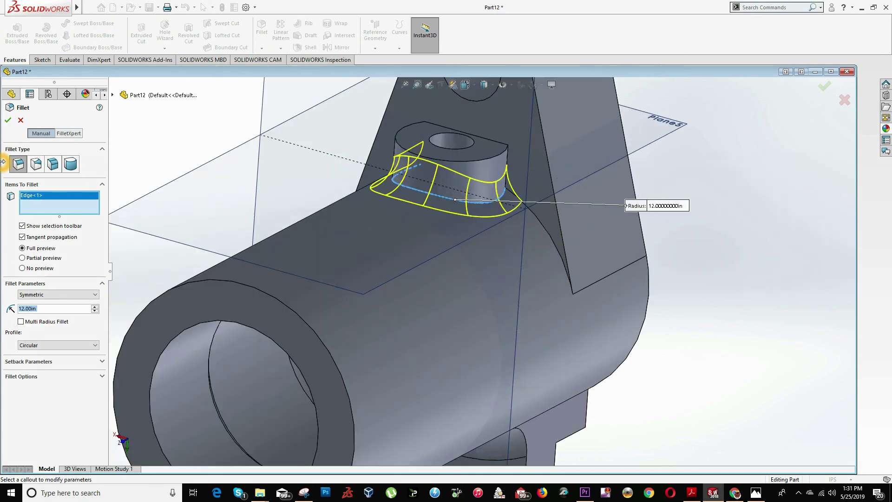
pyautogui.click(9, 121)
pyautogui.scroll(6, 539, 288)
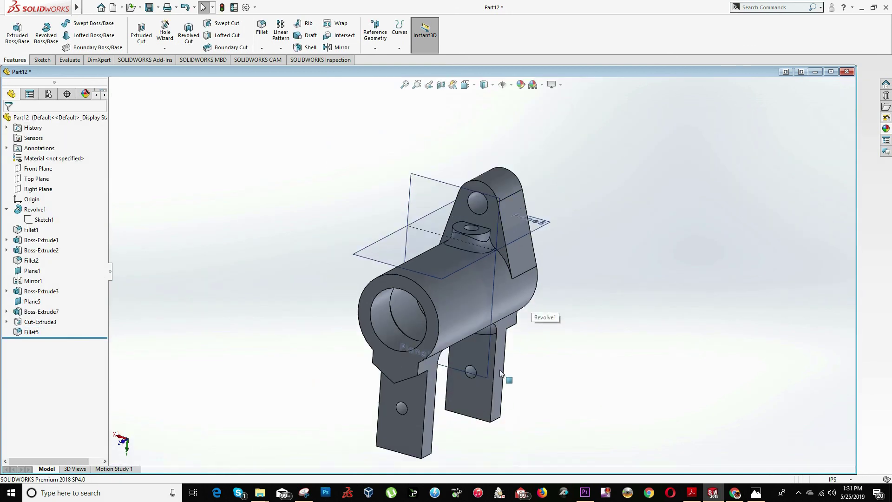
pyautogui.moveTo(449, 374); pyautogui.dragTo(422, 221, button='middle')
pyautogui.scroll(5, 485, 283)
pyautogui.scroll(-5, 459, 285)
pyautogui.scroll(-2, 422, 220)
pyautogui.scroll(5, 422, 221)
pyautogui.scroll(-6, 484, 246)
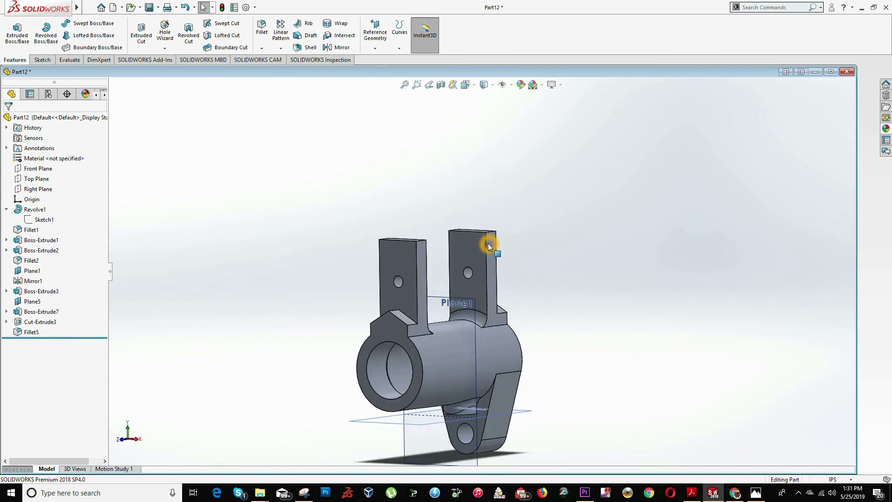